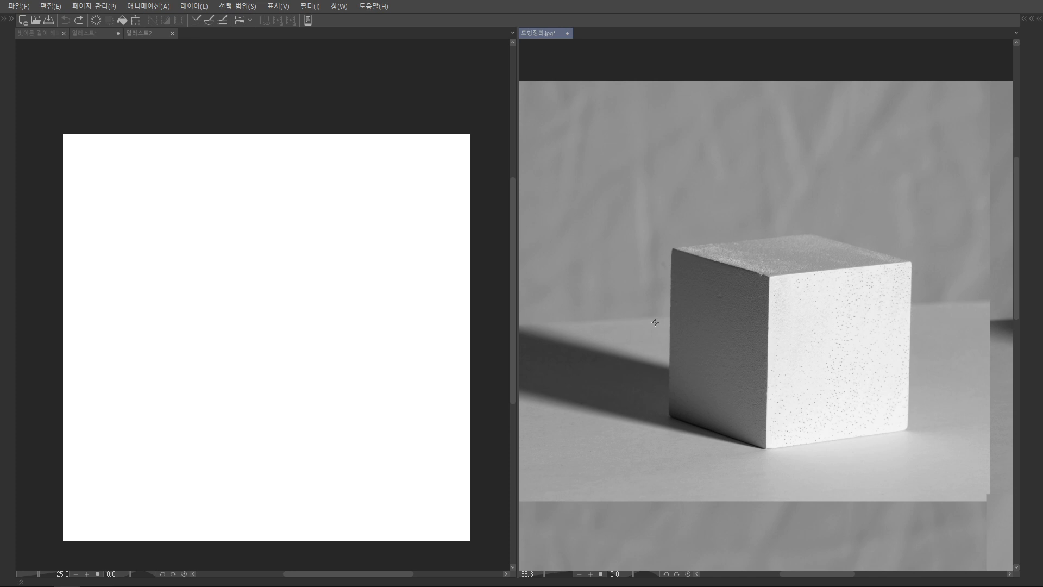
# - On the blank canvas, make the grey (RGB 147, 147, 147) the active drawing colour with black as secondary colour
pyautogui.click(240, 249)
pyautogui.press('Tab')
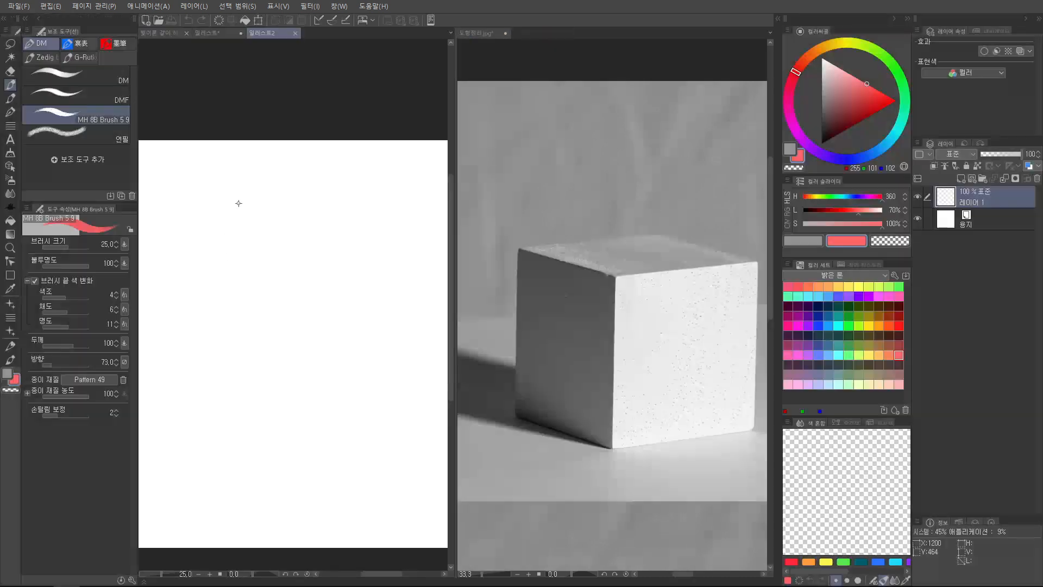
pyautogui.press('d')
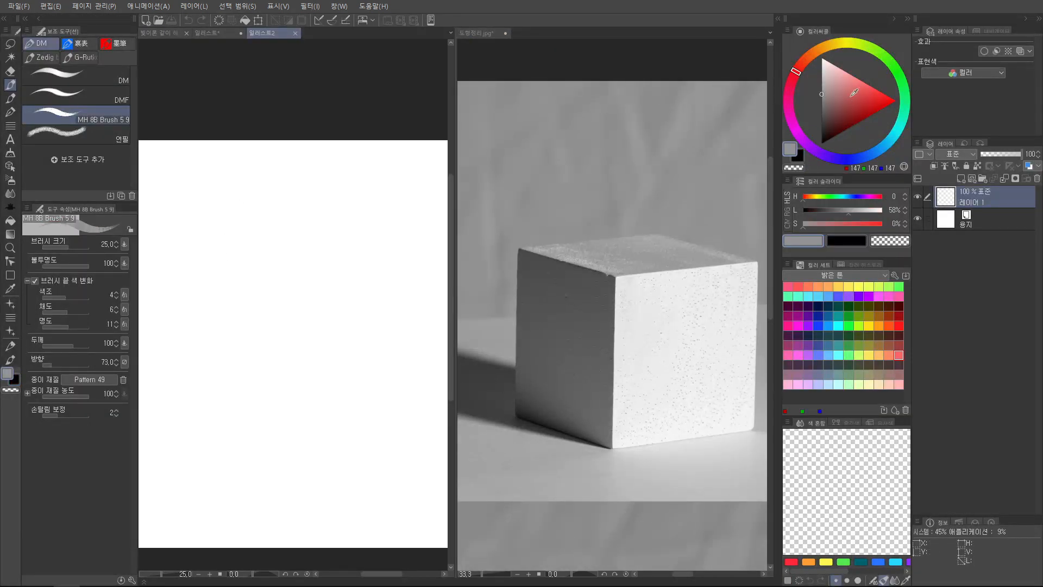
pyautogui.press('Tab')
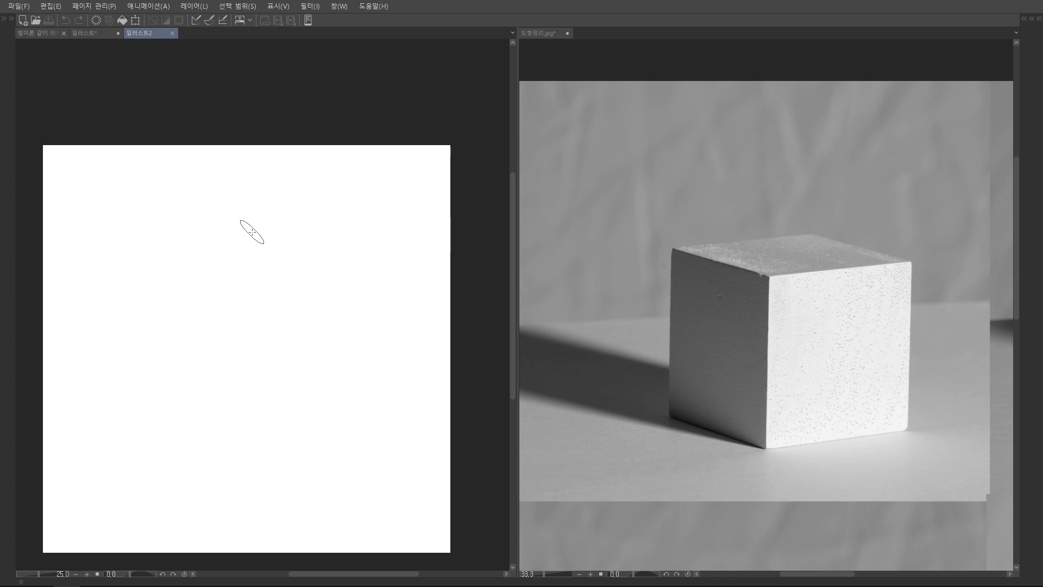
pyautogui.click(679, 235)
pyautogui.scroll(-3, 728, 228)
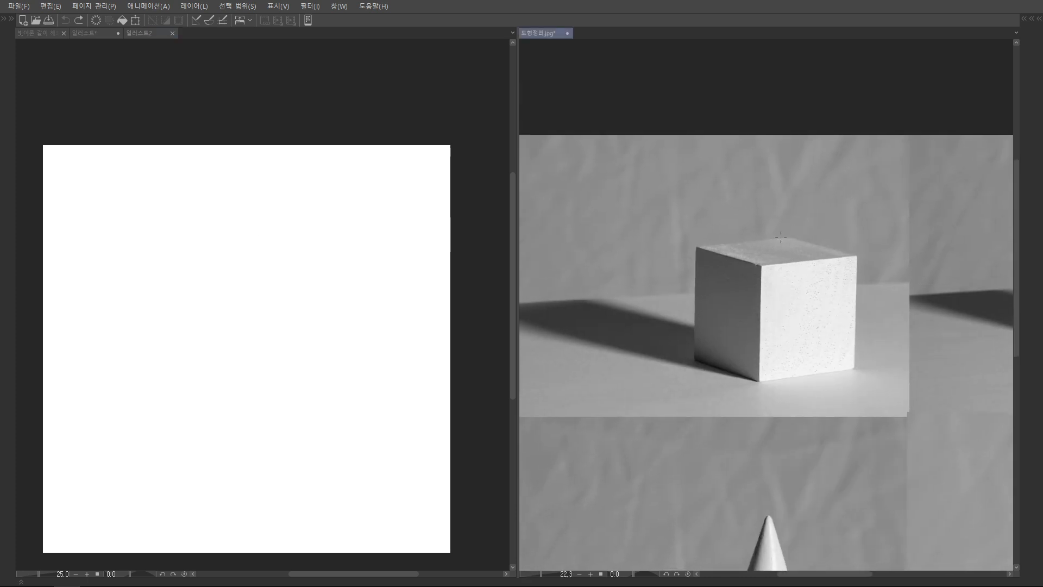
pyautogui.click(284, 275)
pyautogui.moveTo(300, 285)
pyautogui.mouseDown()
pyautogui.moveTo(200, 286)
pyautogui.moveTo(288, 288)
pyautogui.mouseUp()
pyautogui.moveTo(231, 322); pyautogui.dragTo(126, 280)
pyautogui.moveTo(158, 256); pyautogui.dragTo(116, 312)
pyautogui.moveTo(276, 308); pyautogui.dragTo(338, 233)
pyautogui.hotkey('ctrl', 'z')
pyautogui.hotkey('ctrl', 'z')
pyautogui.hotkey('ctrl', 'z')
pyautogui.hotkey('ctrl', 'z')
pyautogui.hotkey('ctrl', 'z')
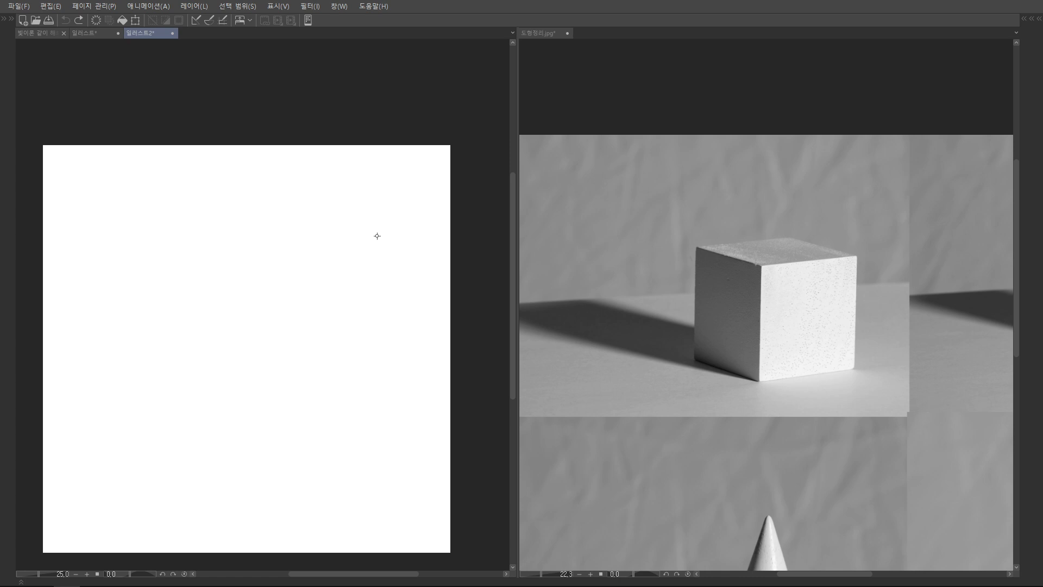
# - Fill the blank canvas with mid-grey for the wall and a lighter grey across its lower half for the floor, matching the reference
pyautogui.click(649, 216)
pyautogui.scroll(-2, 650, 216)
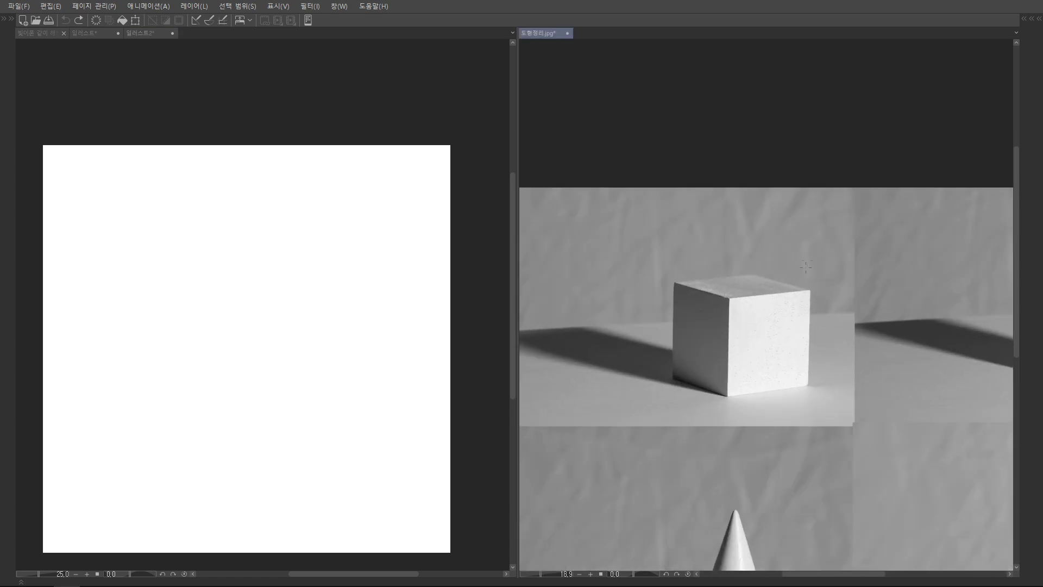
pyautogui.scroll(6, 804, 243)
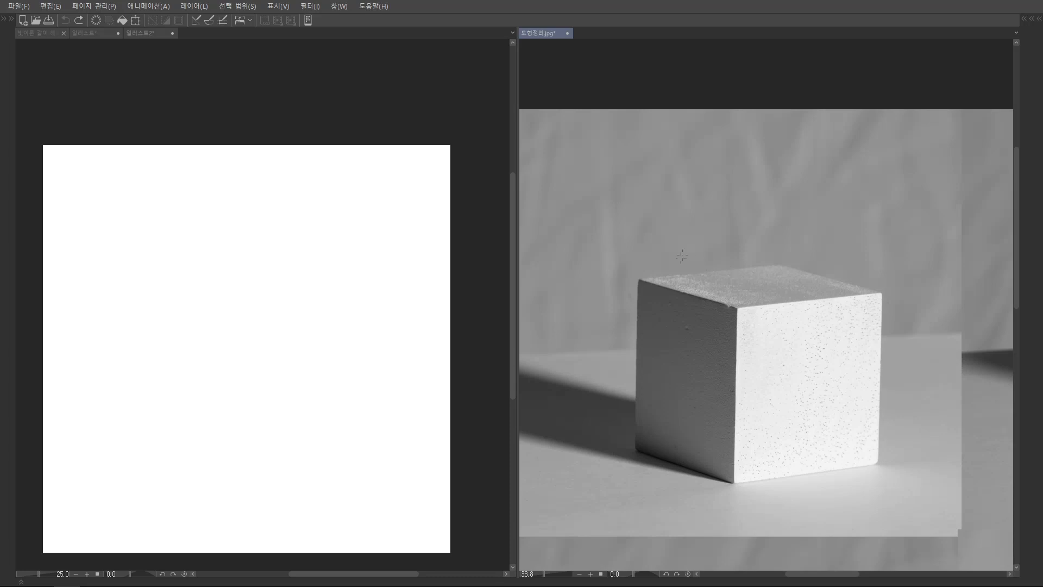
pyautogui.moveTo(681, 257); pyautogui.dragTo(696, 242)
pyautogui.press('Tab')
pyautogui.press('Tab')
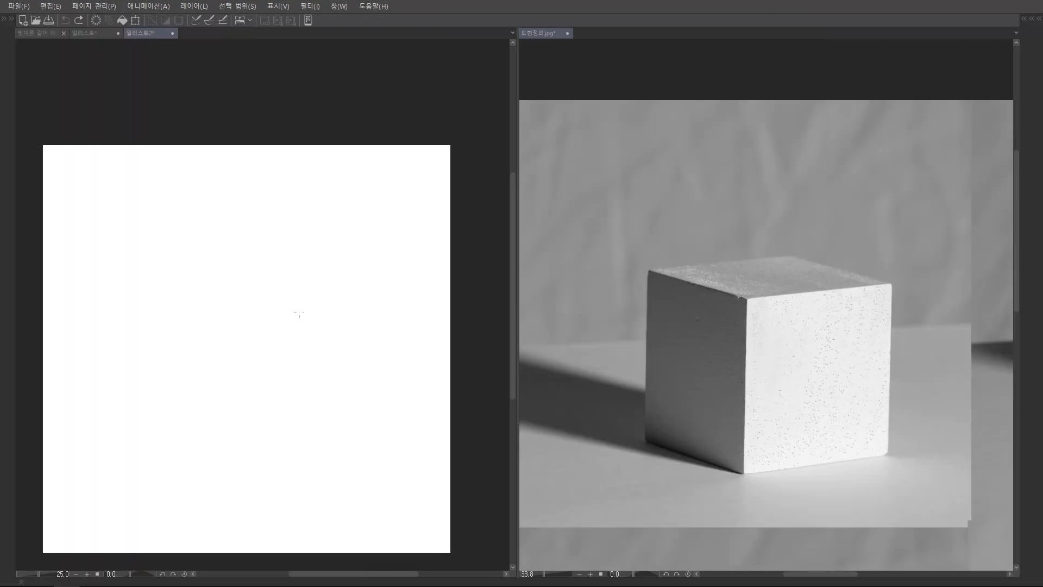
pyautogui.click(299, 321)
pyautogui.scroll(-3, 309, 216)
pyautogui.moveTo(909, 472); pyautogui.dragTo(944, 427)
pyautogui.moveTo(76, 492); pyautogui.dragTo(451, 324)
pyautogui.hotkey('ctrl', 'd')
pyautogui.moveTo(369, 346); pyautogui.dragTo(366, 337)
# - Label the reference cube's faces with circled numbers: 1 on the bright face, 2 on the top, 3 on the shaded side
pyautogui.scroll(-3, 796, 374)
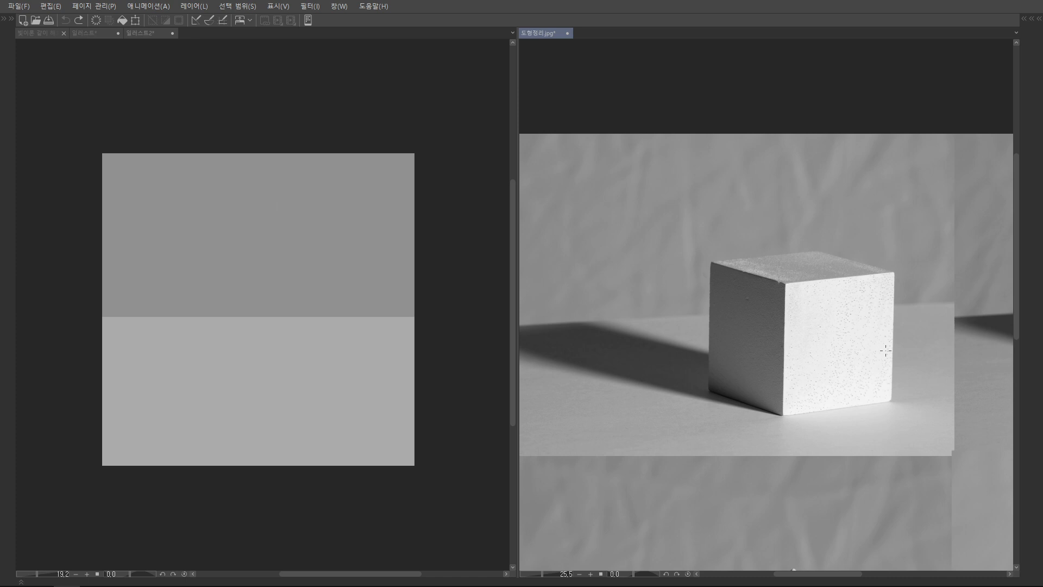
pyautogui.scroll(3, 885, 350)
pyautogui.moveTo(797, 344)
pyautogui.mouseDown()
pyautogui.moveTo(777, 388)
pyautogui.moveTo(757, 377)
pyautogui.moveTo(810, 337)
pyautogui.mouseUp()
pyautogui.moveTo(812, 296); pyautogui.dragTo(859, 281)
pyautogui.moveTo(734, 233)
pyautogui.mouseDown()
pyautogui.moveTo(761, 240)
pyautogui.moveTo(718, 253)
pyautogui.moveTo(768, 219)
pyautogui.mouseUp()
pyautogui.moveTo(647, 342)
pyautogui.mouseDown()
pyautogui.moveTo(637, 374)
pyautogui.moveTo(660, 322)
pyautogui.mouseUp()
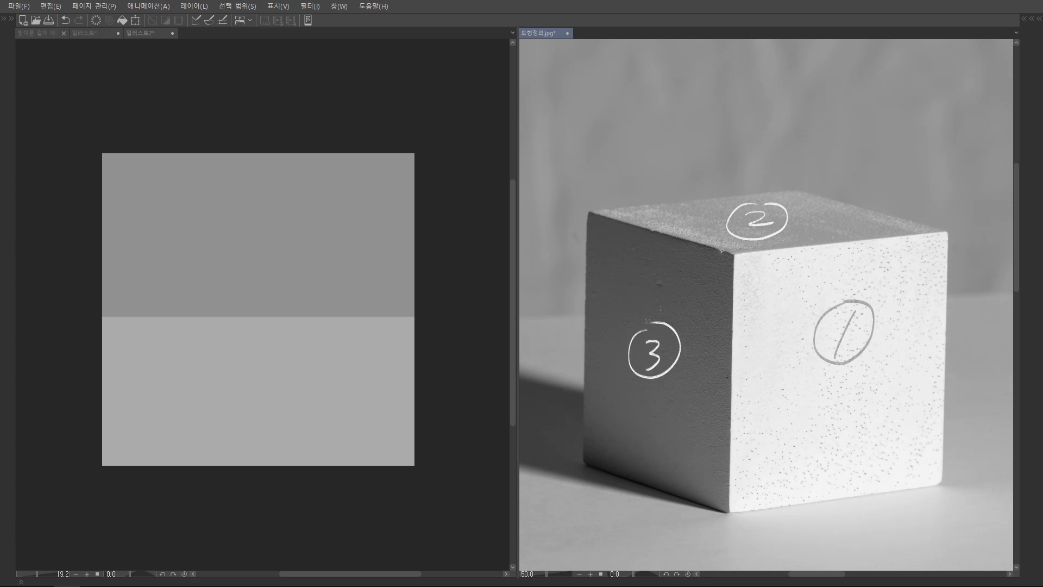
pyautogui.scroll(-3, 843, 340)
pyautogui.scroll(2, 843, 339)
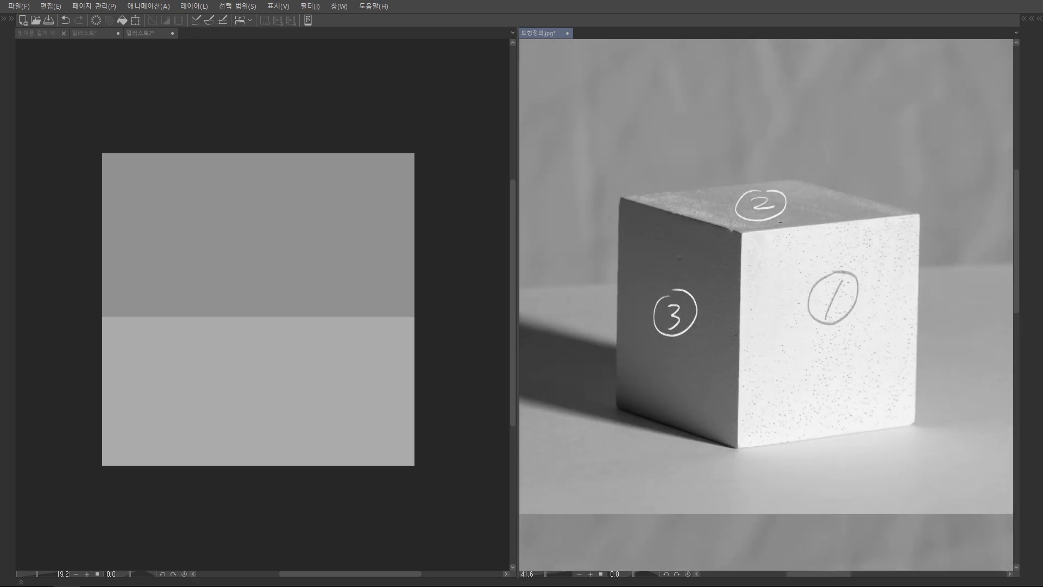
# - Undo the circled numbers drawn on the reference cube
pyautogui.hotkey('ctrl', 'z')
pyautogui.scroll(-3, 786, 318)
pyautogui.hotkey('ctrl', 'z')
pyautogui.hotkey('ctrl', 'z')
pyautogui.hotkey('ctrl', 'z')
pyautogui.hotkey('ctrl', 'z')
pyautogui.hotkey('ctrl', 'z')
# - Redraw only the circled 3 on the reference cube's shaded face
pyautogui.scroll(3, 729, 308)
pyautogui.moveTo(708, 312)
pyautogui.mouseDown()
pyautogui.moveTo(706, 340)
pyautogui.moveTo(743, 310)
pyautogui.moveTo(708, 293)
pyautogui.mouseUp()
pyautogui.scroll(-3, 776, 317)
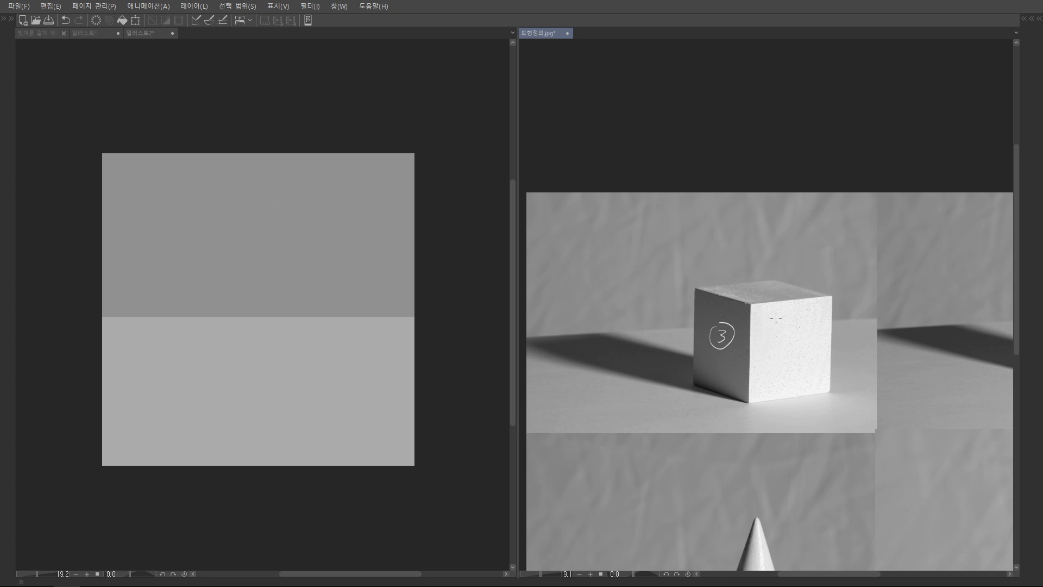
pyautogui.scroll(3, 775, 318)
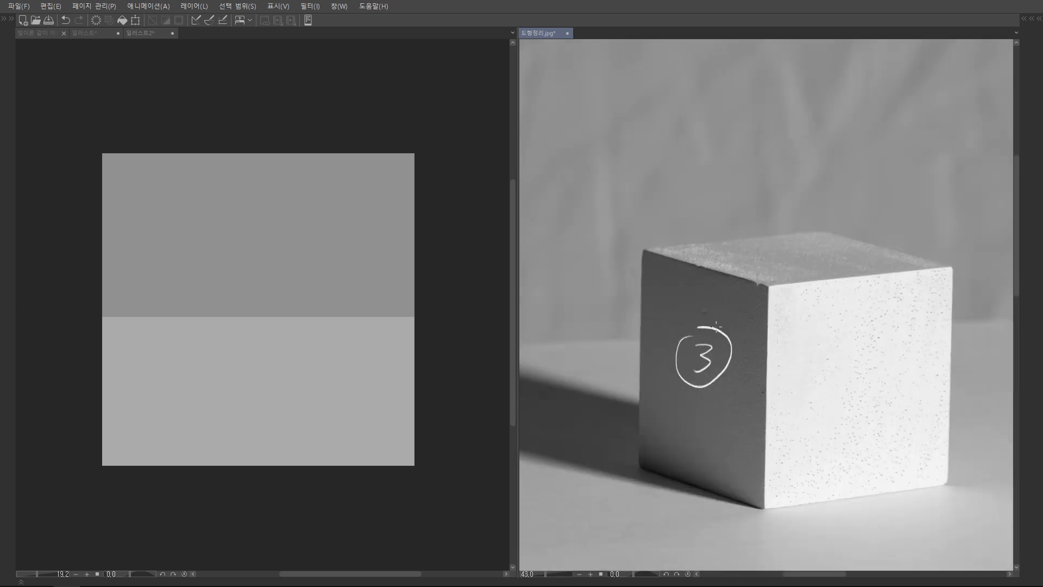
pyautogui.moveTo(731, 330); pyautogui.dragTo(683, 388)
pyautogui.hotkey('ctrl', 'z')
pyautogui.scroll(-3, 778, 296)
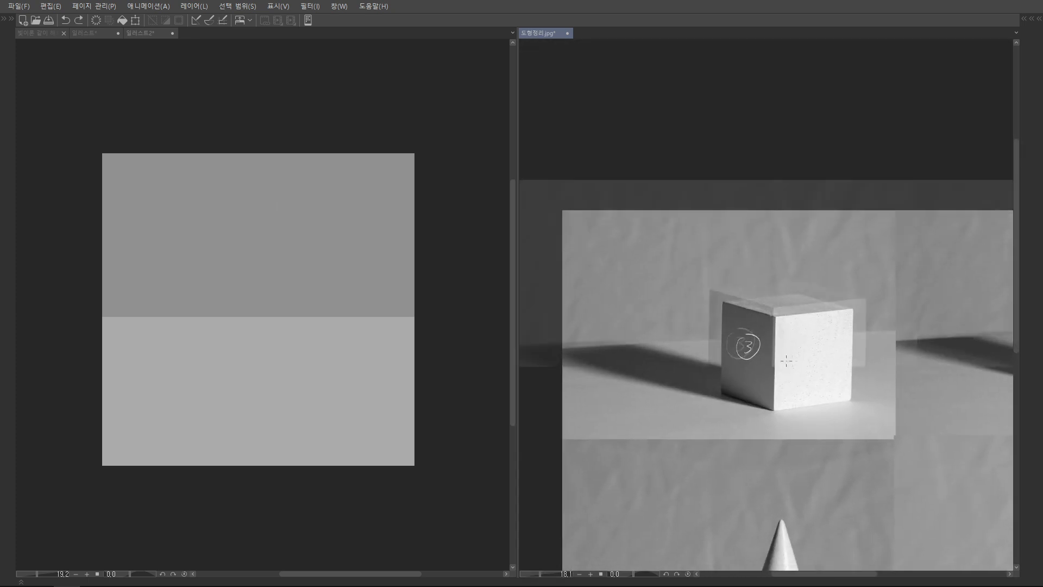
pyautogui.scroll(1, 778, 296)
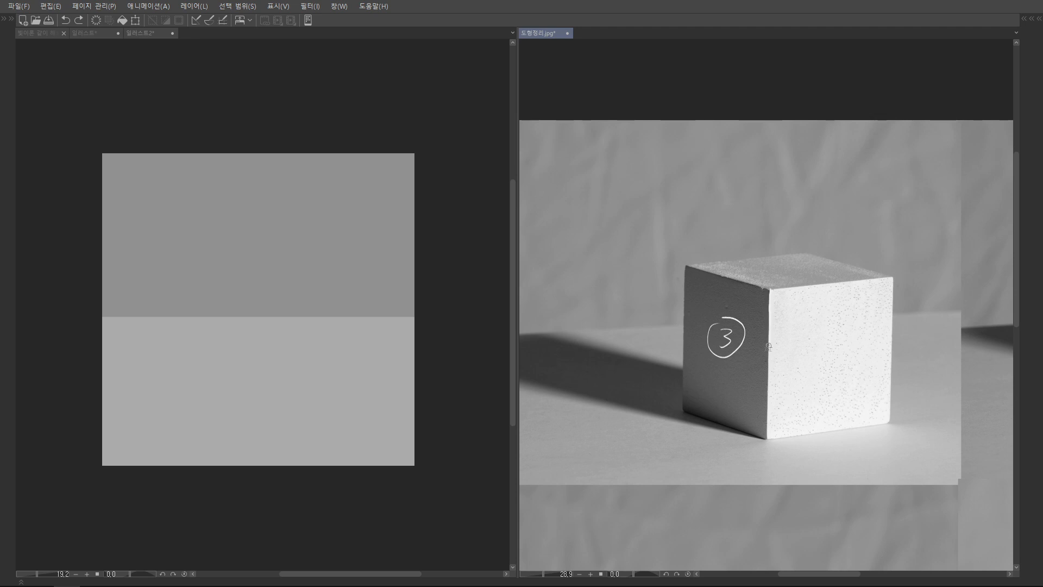
# - Remove the circled 3 and trace the cube's front vertical edge in red, with a small circle at its base
pyautogui.press('Tab')
pyautogui.click(899, 354)
pyautogui.hotkey('ctrl', 'z')
pyautogui.hotkey('ctrl', 'y')
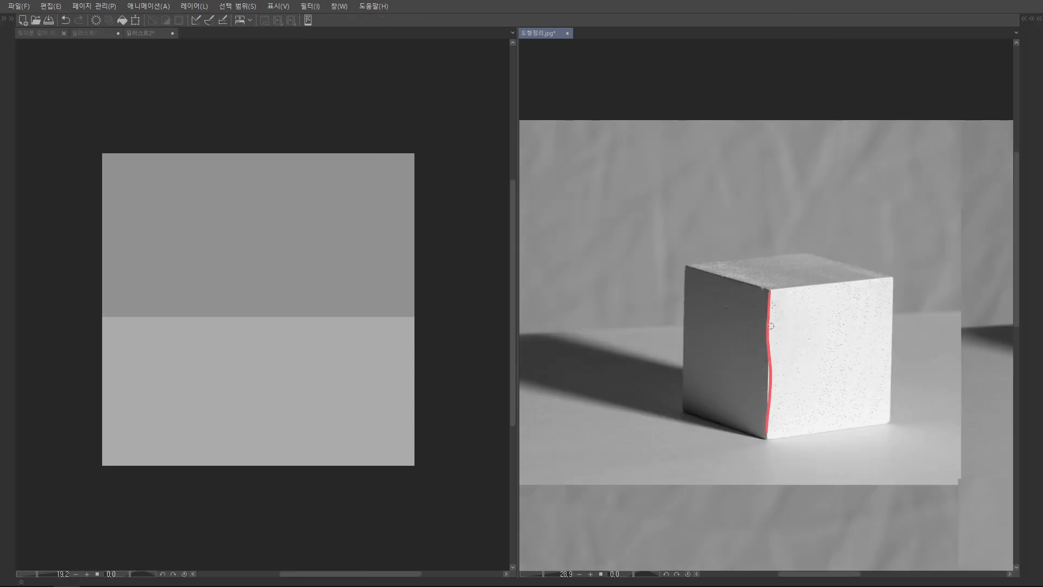
pyautogui.hotkey('ctrl', 'z')
pyautogui.moveTo(769, 290); pyautogui.dragTo(766, 437)
pyautogui.moveTo(766, 438); pyautogui.dragTo(768, 436)
# - Draw a red arrow from the front base corner along the shadow, a double arrow across the shadow, and a circle on the bright face
pyautogui.moveTo(813, 369); pyautogui.dragTo(862, 312)
pyautogui.moveTo(816, 381)
pyautogui.mouseDown()
pyautogui.moveTo(693, 352)
pyautogui.moveTo(755, 366)
pyautogui.mouseUp()
pyautogui.moveTo(684, 308); pyautogui.dragTo(637, 330)
pyautogui.moveTo(685, 300); pyautogui.dragTo(688, 310)
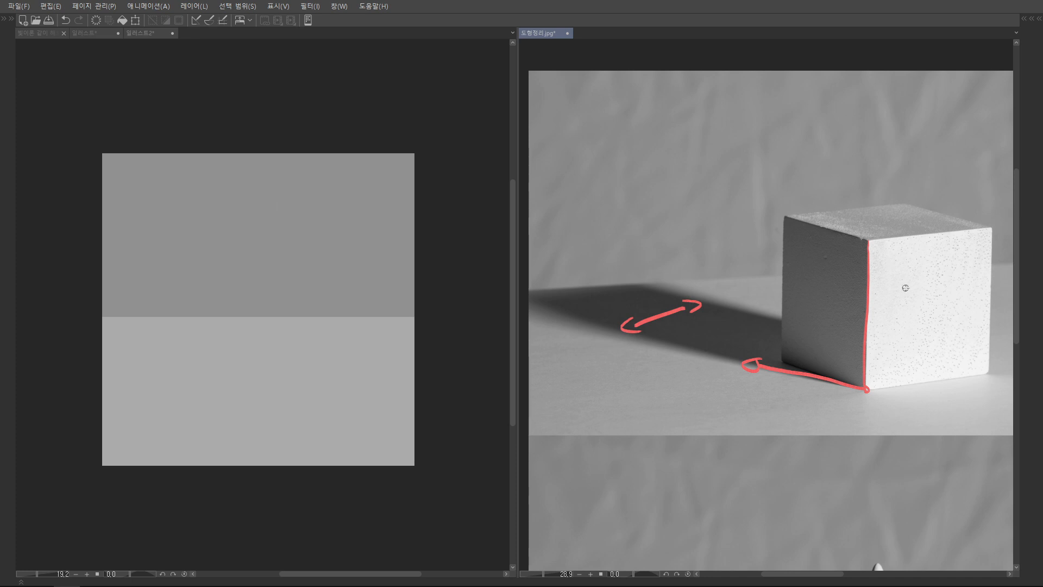
pyautogui.moveTo(839, 297); pyautogui.dragTo(831, 269)
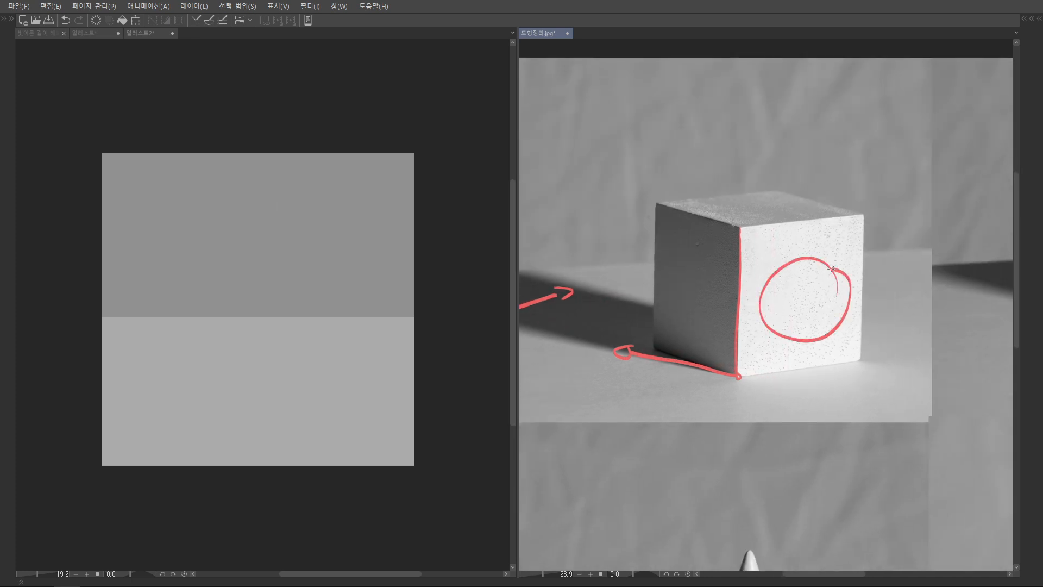
pyautogui.scroll(-4, 804, 341)
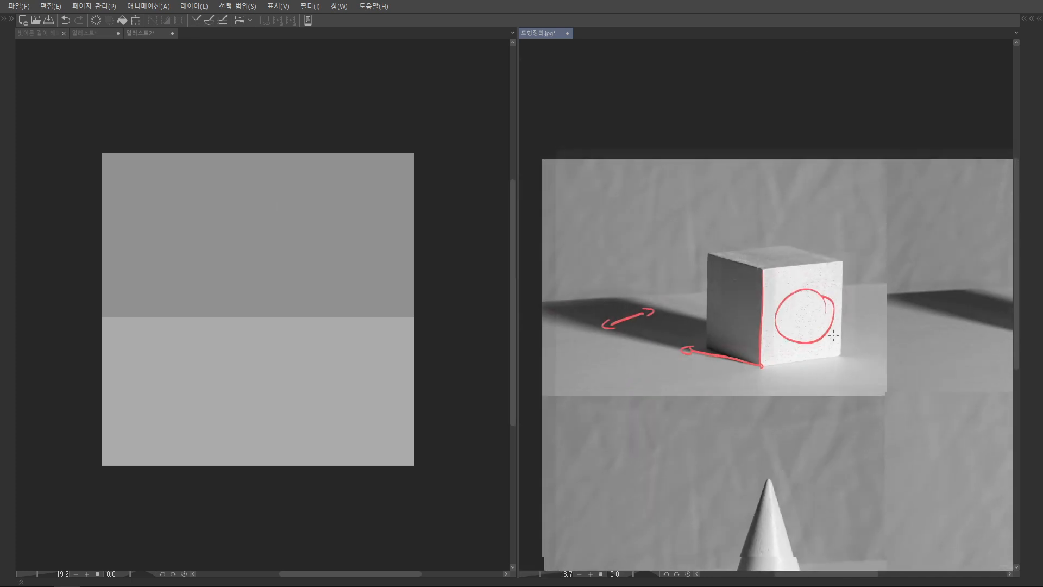
pyautogui.scroll(2, 819, 316)
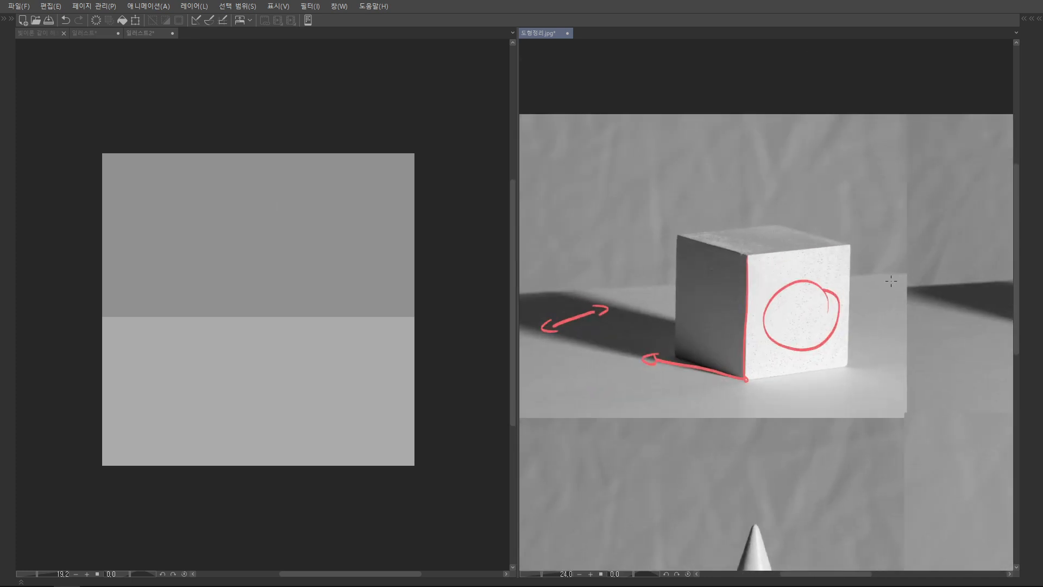
# - Undo the red arrows and the circle, keeping the traced front edge
pyautogui.moveTo(712, 315); pyautogui.dragTo(775, 317)
pyautogui.hotkey('ctrl', 'z')
pyautogui.hotkey('ctrl', 'z')
pyautogui.hotkey('ctrl', 'z')
pyautogui.hotkey('ctrl', 'z')
pyautogui.hotkey('ctrl', 'z')
pyautogui.hotkey('ctrl', 'z')
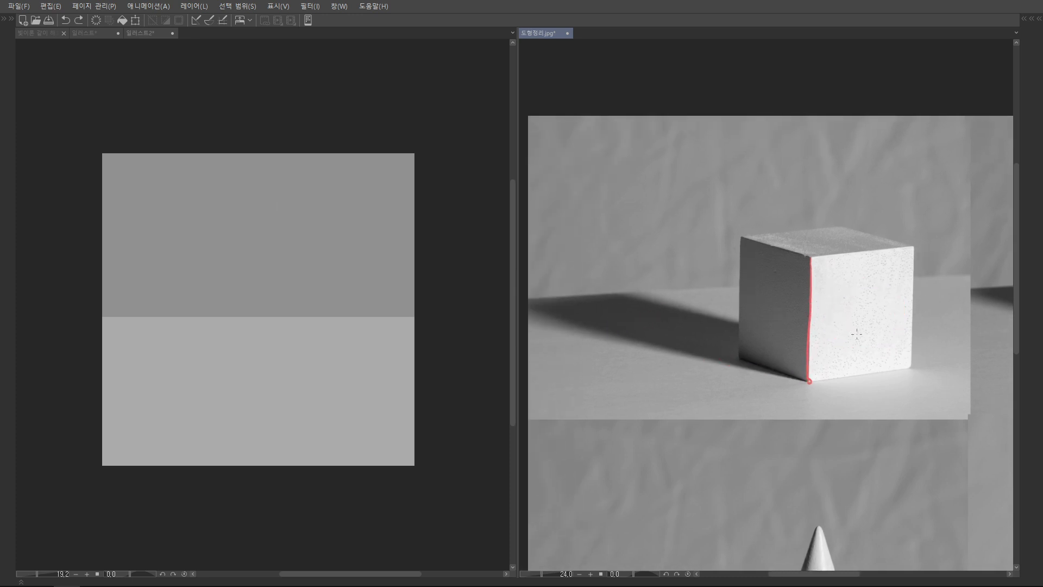
# - Draw a red diagonal across the cube's top face and drop a vertical line from its back corner
pyautogui.moveTo(857, 333); pyautogui.dragTo(822, 363)
pyautogui.scroll(2, 829, 315)
pyautogui.click(762, 280)
pyautogui.keyDown('shift'); pyautogui.click(800, 242); pyautogui.keyUp('shift')
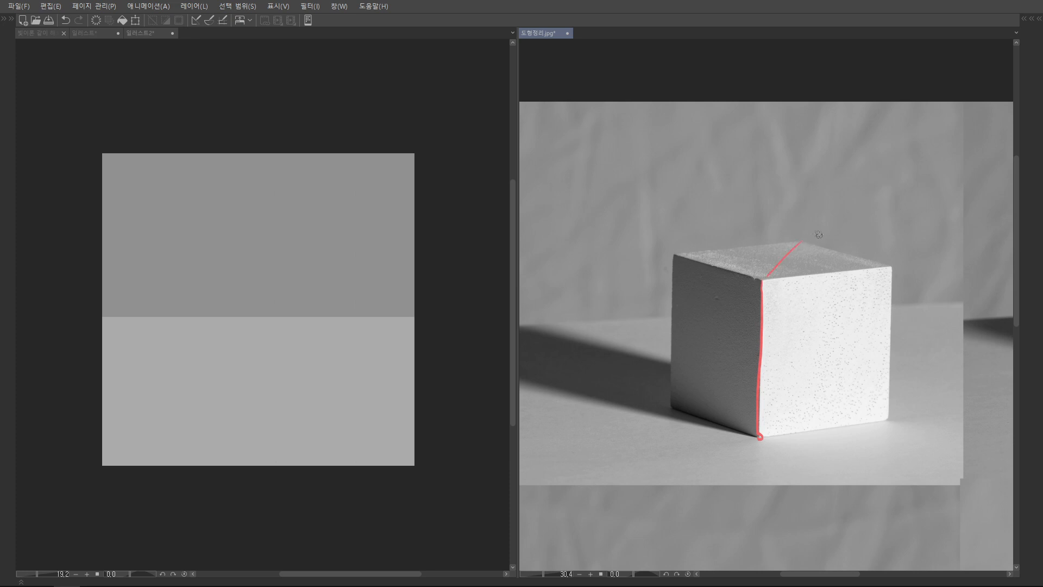
pyautogui.moveTo(806, 252); pyautogui.dragTo(807, 271)
pyautogui.moveTo(807, 279); pyautogui.dragTo(806, 285)
pyautogui.moveTo(802, 241); pyautogui.dragTo(796, 384)
# - Draw red base lines from the hidden back corner to the cube's three visible bottom corners
pyautogui.moveTo(828, 304); pyautogui.dragTo(836, 244)
pyautogui.moveTo(679, 345); pyautogui.dragTo(801, 325)
pyautogui.moveTo(809, 327); pyautogui.dragTo(895, 357)
pyautogui.moveTo(804, 328); pyautogui.dragTo(769, 371)
pyautogui.moveTo(821, 310)
pyautogui.mouseDown()
pyautogui.moveTo(893, 305)
pyautogui.moveTo(898, 325)
pyautogui.mouseUp()
pyautogui.hotkey('ctrl', 'z')
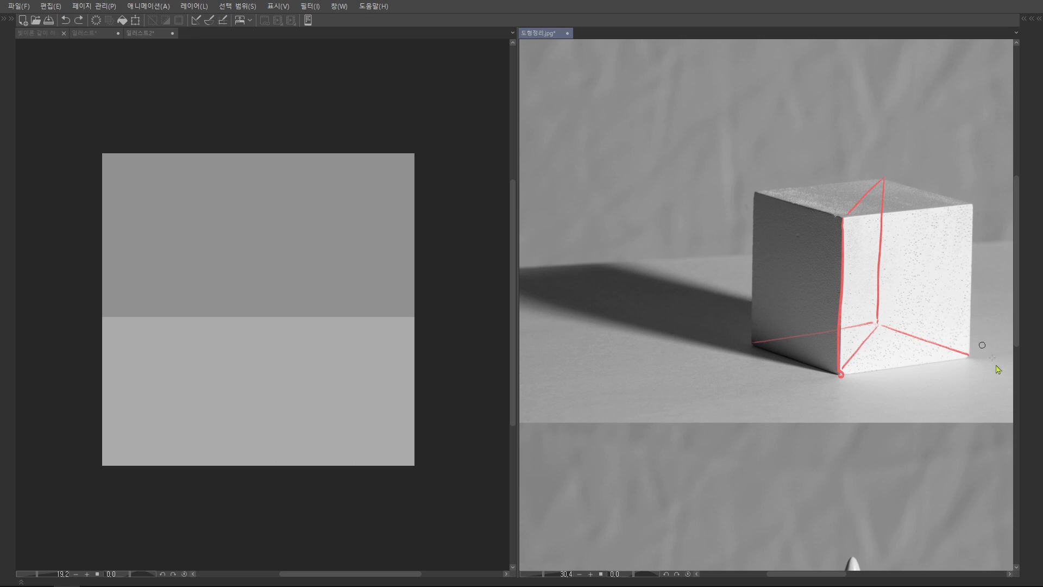
# - Draw green arrows from the hidden back corner and the front base corner in the shadow's direction, with a dot at each start
pyautogui.press('Tab')
pyautogui.press('Tab')
pyautogui.moveTo(877, 322); pyautogui.dragTo(744, 304)
pyautogui.moveTo(834, 372)
pyautogui.mouseDown()
pyautogui.moveTo(838, 354)
pyautogui.moveTo(678, 323)
pyautogui.mouseUp()
pyautogui.scroll(-2, 738, 335)
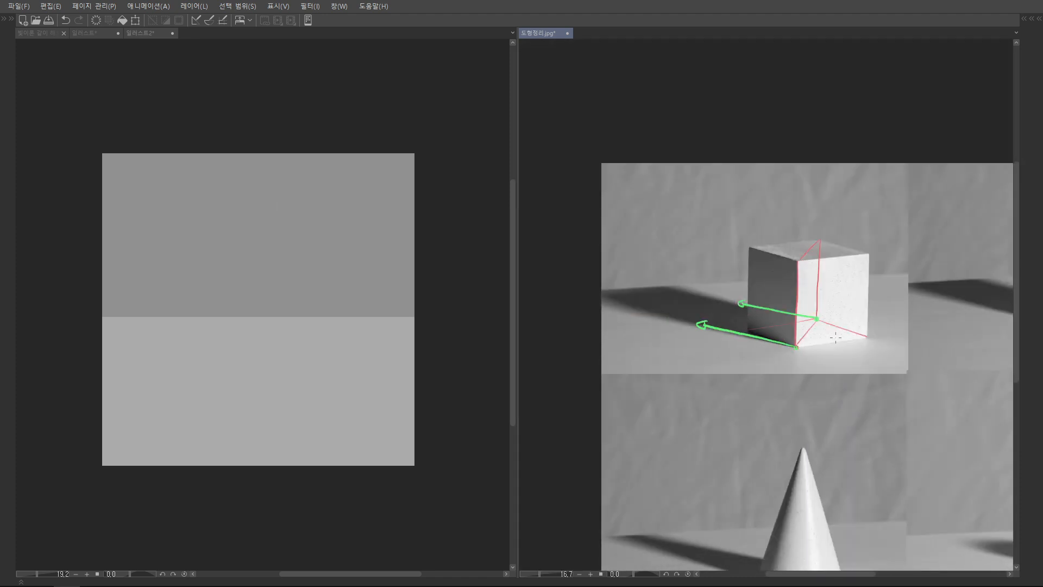
pyautogui.moveTo(805, 319)
pyautogui.mouseDown()
pyautogui.moveTo(689, 293)
pyautogui.moveTo(833, 298)
pyautogui.moveTo(815, 303)
pyautogui.mouseUp()
pyautogui.scroll(3, 689, 294)
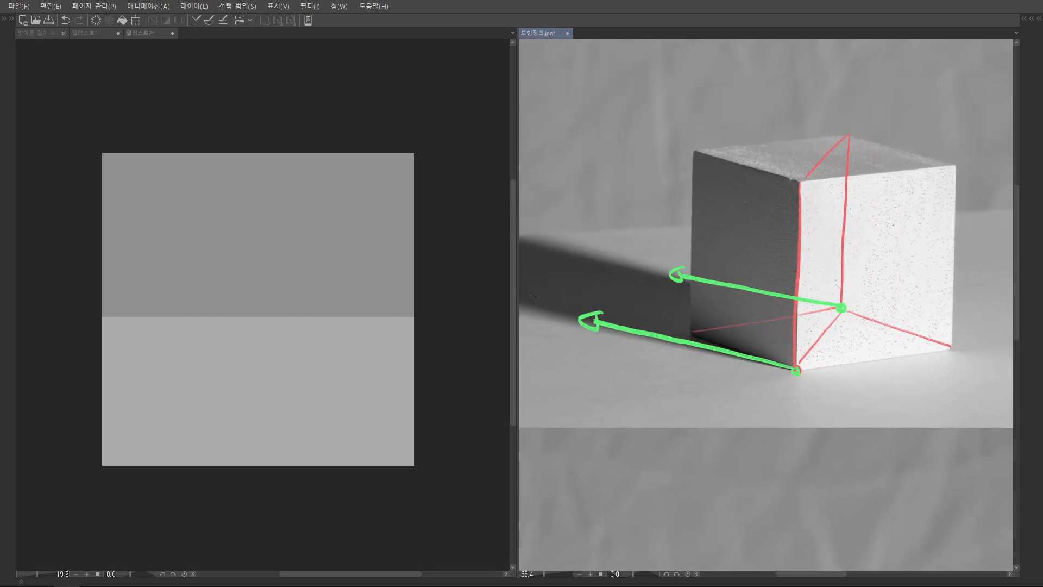
# - Widen the reference image's view and undo all red and green construction lines on the cube
pyautogui.moveTo(518, 300); pyautogui.dragTo(374, 300)
pyautogui.moveTo(790, 233)
pyautogui.mouseDown()
pyautogui.moveTo(770, 279)
pyautogui.moveTo(855, 251)
pyautogui.mouseUp()
pyautogui.hotkey('ctrl', 'z')
pyautogui.hotkey('ctrl', 'z')
pyautogui.hotkey('ctrl', 'z')
pyautogui.hotkey('ctrl', 'z')
pyautogui.hotkey('ctrl', 'z')
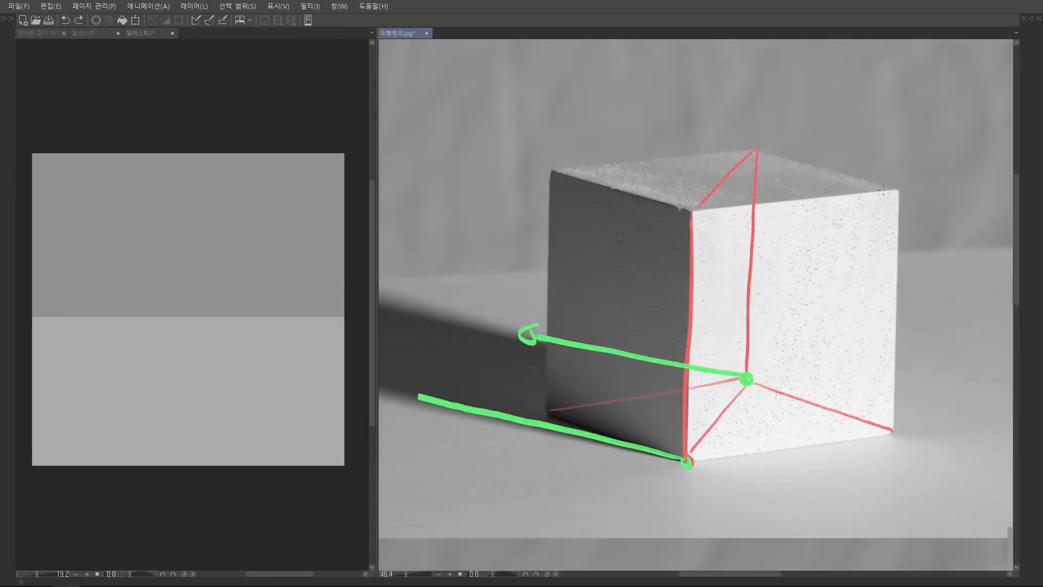
pyautogui.hotkey('ctrl', 'z')
pyautogui.hotkey('ctrl', 'z')
pyautogui.hotkey('ctrl', 'z')
pyautogui.hotkey('ctrl', 'z')
pyautogui.hotkey('ctrl', 'z')
pyautogui.hotkey('ctrl', 'z')
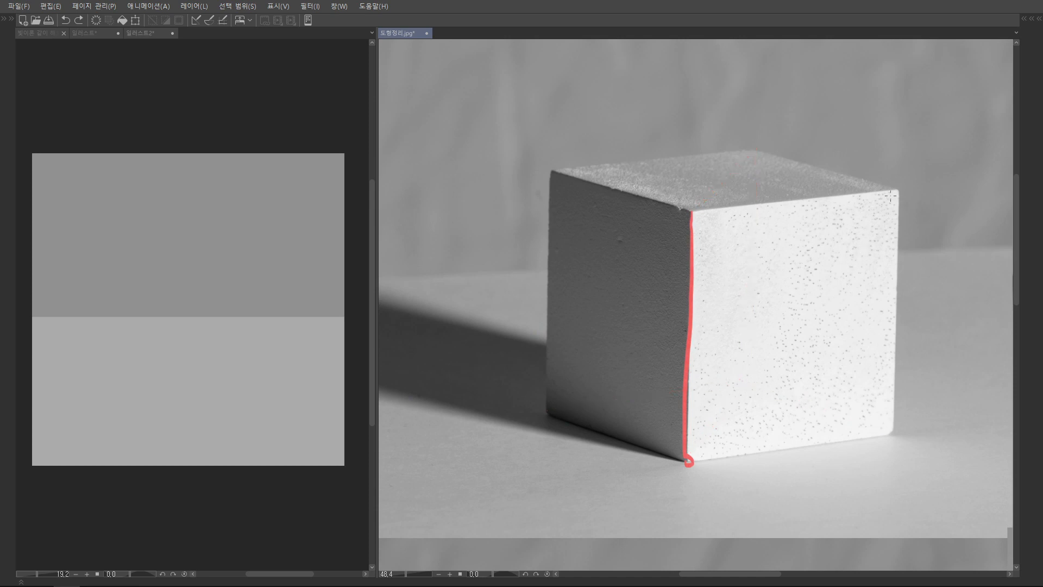
pyautogui.hotkey('ctrl', 'z')
# - Circle the cube's bright face and top face in green and add short strokes on the wall above the cube
pyautogui.moveTo(815, 267)
pyautogui.mouseDown()
pyautogui.moveTo(820, 303)
pyautogui.moveTo(804, 266)
pyautogui.mouseUp()
pyautogui.moveTo(746, 170); pyautogui.dragTo(759, 178)
pyautogui.moveTo(851, 231); pyautogui.dragTo(826, 258)
pyautogui.moveTo(823, 250); pyautogui.dragTo(834, 261)
pyautogui.scroll(-3, 851, 289)
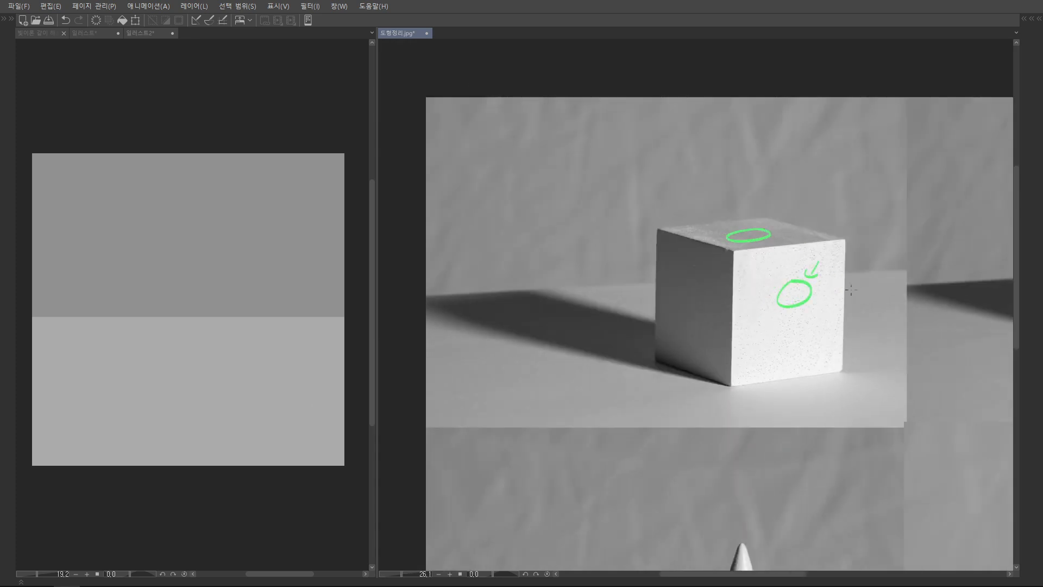
pyautogui.hotkey('ctrl', 'z')
pyautogui.scroll(2, 815, 266)
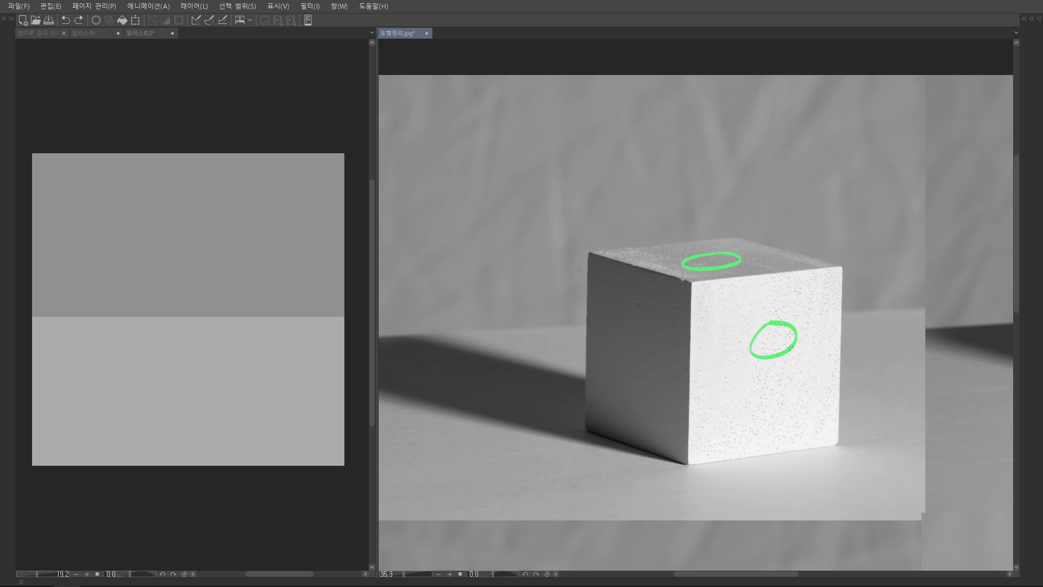
pyautogui.moveTo(645, 179); pyautogui.dragTo(630, 198)
pyautogui.moveTo(659, 182); pyautogui.dragTo(651, 193)
pyautogui.moveTo(679, 188); pyautogui.dragTo(678, 189)
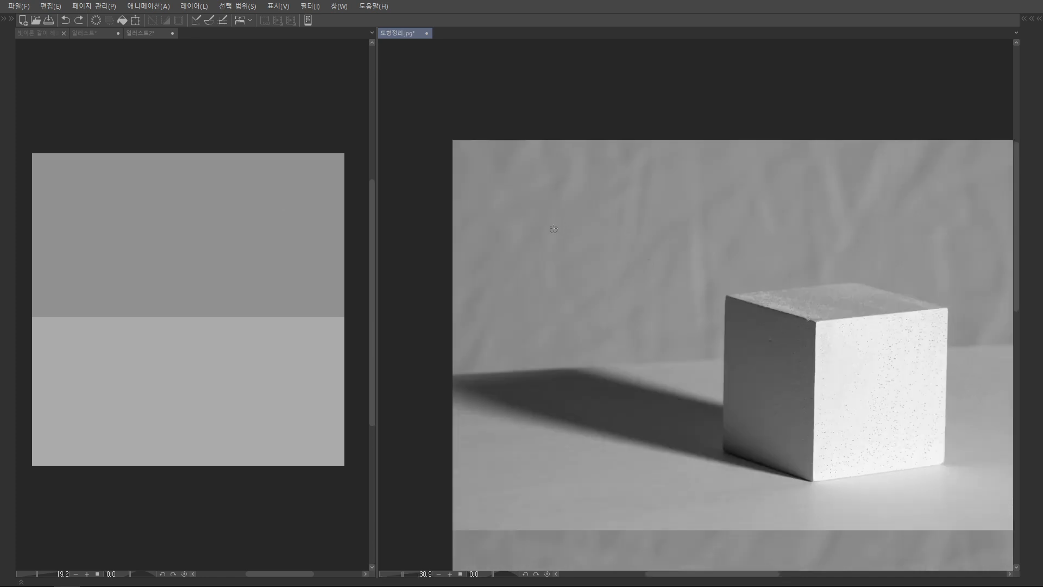
# - Sketch a small red square standing on a horizontal ground line on the reference's wall area, as a side view of the cube
pyautogui.moveTo(554, 266)
pyautogui.mouseDown()
pyautogui.moveTo(554, 223)
pyautogui.moveTo(588, 261)
pyautogui.mouseUp()
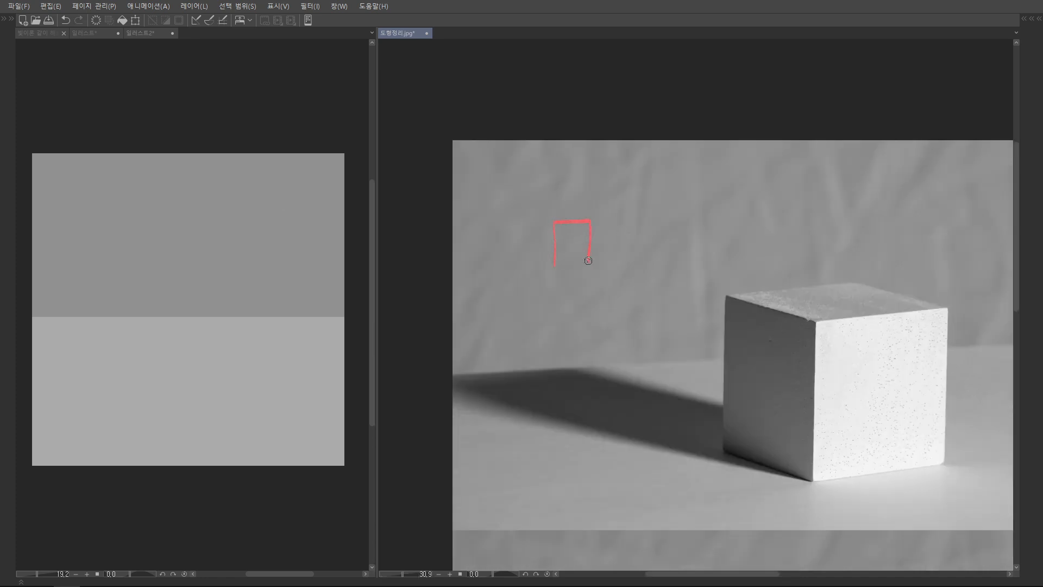
pyautogui.moveTo(513, 265); pyautogui.dragTo(673, 262)
pyautogui.scroll(3, 652, 239)
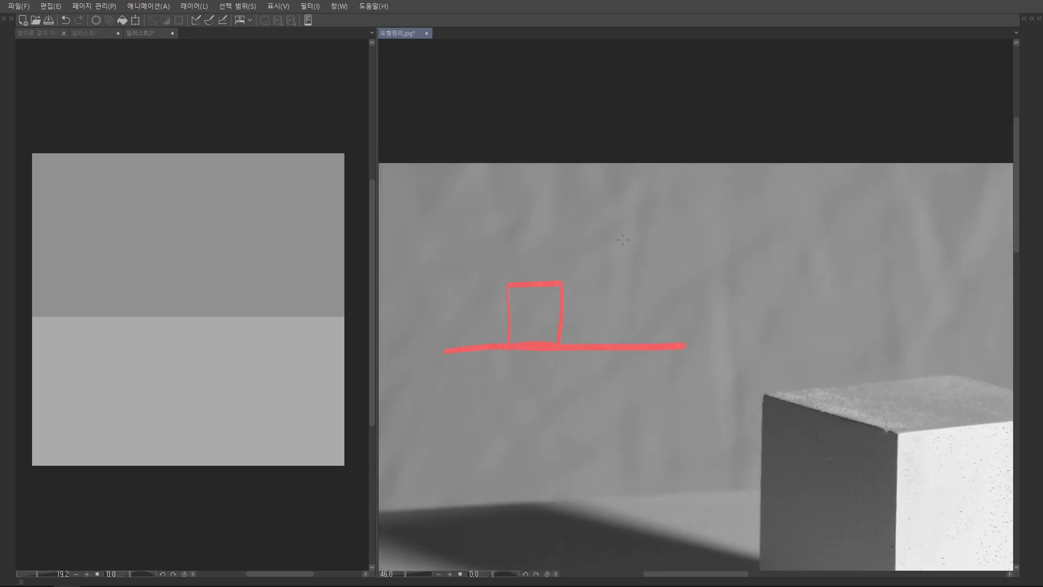
# - Draw a green lamp with rays shining down above the red square
pyautogui.moveTo(578, 182); pyautogui.dragTo(617, 187)
pyautogui.moveTo(552, 205)
pyautogui.mouseDown()
pyautogui.moveTo(580, 191)
pyautogui.moveTo(572, 216)
pyautogui.mouseUp()
pyautogui.moveTo(598, 201); pyautogui.dragTo(594, 218)
pyautogui.moveTo(608, 205)
pyautogui.mouseDown()
pyautogui.moveTo(609, 220)
pyautogui.moveTo(622, 216)
pyautogui.mouseUp()
pyautogui.scroll(2, 597, 244)
# - Trace the red square's top and right edges in green and add an arrow pointing at the right edge
pyautogui.moveTo(508, 294); pyautogui.dragTo(568, 292)
pyautogui.hotkey('ctrl', 'z')
pyautogui.moveTo(506, 294)
pyautogui.mouseDown()
pyautogui.moveTo(563, 292)
pyautogui.moveTo(567, 363)
pyautogui.mouseUp()
pyautogui.moveTo(593, 318); pyautogui.dragTo(611, 325)
pyautogui.moveTo(596, 308)
pyautogui.mouseDown()
pyautogui.moveTo(580, 320)
pyautogui.moveTo(598, 335)
pyautogui.mouseUp()
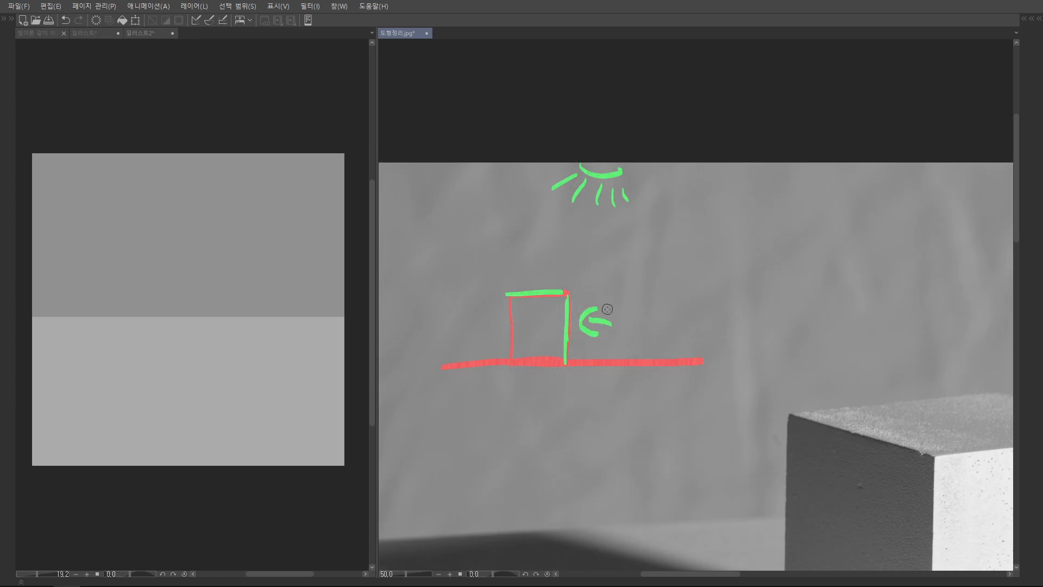
# - Undo the latest green marks and retrace the red square's right edge in green
pyautogui.moveTo(677, 263); pyautogui.dragTo(640, 254)
pyautogui.hotkey('ctrl', 'z')
pyautogui.hotkey('ctrl', 'z')
pyautogui.hotkey('ctrl', 'z')
pyautogui.hotkey('ctrl', 'z')
pyautogui.moveTo(533, 285); pyautogui.dragTo(532, 346)
pyautogui.moveTo(607, 236); pyautogui.dragTo(603, 248)
# - Undo all remaining green marks around the red square
pyautogui.hotkey('ctrl', 'z')
pyautogui.hotkey('ctrl', 'z')
pyautogui.hotkey('ctrl', 'z')
pyautogui.hotkey('ctrl', 'z')
pyautogui.hotkey('ctrl', 'z')
pyautogui.hotkey('ctrl', 'z')
pyautogui.hotkey('ctrl', 'z')
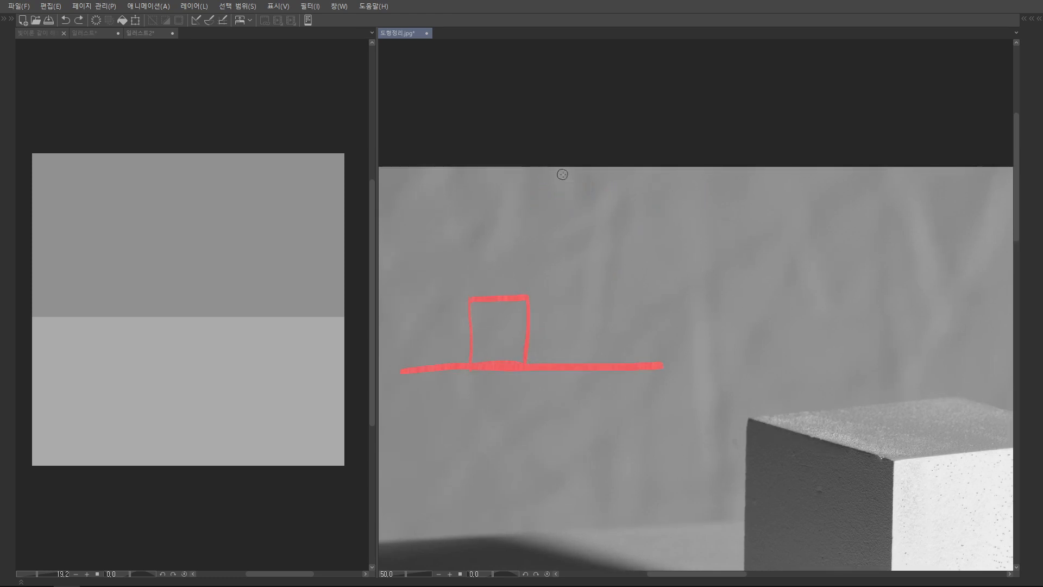
# - Draw a green diagonal line through the red square's upper-right corner with a curved double-headed arrow across its outer end
pyautogui.moveTo(614, 194); pyautogui.dragTo(478, 352)
pyautogui.hotkey('ctrl', 'z')
pyautogui.moveTo(622, 203); pyautogui.dragTo(577, 185)
pyautogui.moveTo(582, 173)
pyautogui.mouseDown()
pyautogui.moveTo(566, 184)
pyautogui.moveTo(638, 247)
pyautogui.moveTo(636, 260)
pyautogui.mouseUp()
pyautogui.moveTo(646, 258)
pyautogui.mouseDown()
pyautogui.moveTo(655, 235)
pyautogui.moveTo(648, 289)
pyautogui.moveTo(667, 261)
pyautogui.moveTo(623, 256)
pyautogui.mouseUp()
# - Draw a green light source with rays beside the red square, below the diagonal line
pyautogui.moveTo(638, 284)
pyautogui.mouseDown()
pyautogui.moveTo(620, 285)
pyautogui.moveTo(623, 302)
pyautogui.mouseUp()
pyautogui.moveTo(648, 308); pyautogui.dragTo(634, 316)
pyautogui.moveTo(652, 202)
pyautogui.mouseDown()
pyautogui.moveTo(716, 209)
pyautogui.moveTo(698, 192)
pyautogui.moveTo(645, 199)
pyautogui.mouseUp()
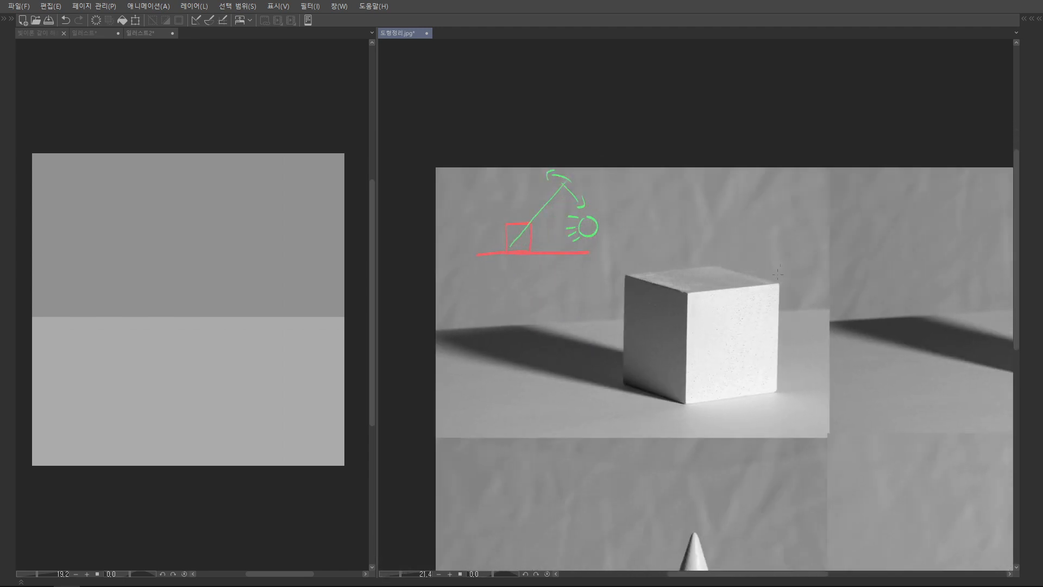
# - Draw a red diagonal line through the photographed cube with a double-headed arrow across its outer end and a light source
pyautogui.moveTo(778, 274); pyautogui.dragTo(765, 287)
pyautogui.moveTo(605, 389)
pyautogui.mouseDown()
pyautogui.moveTo(760, 234)
pyautogui.moveTo(815, 272)
pyautogui.moveTo(791, 291)
pyautogui.mouseUp()
pyautogui.scroll(-3, 782, 293)
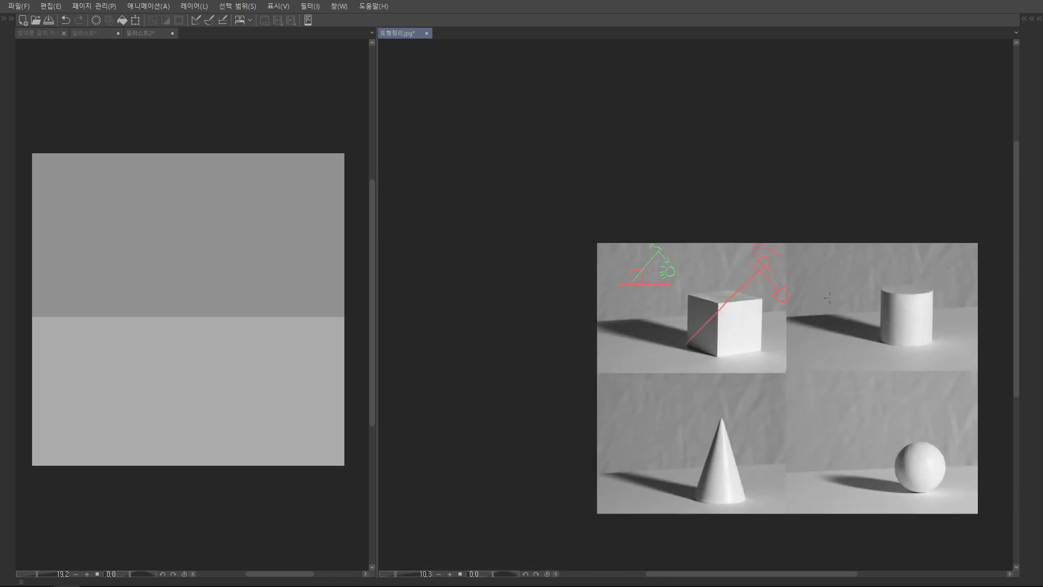
# - Undo all the red and green annotation marks on the reference photo
pyautogui.scroll(2, 853, 271)
pyautogui.hotkey('ctrl', 'z')
pyautogui.hotkey('ctrl', 'z')
pyautogui.hotkey('ctrl', 'z')
pyautogui.hotkey('ctrl', 'z')
pyautogui.hotkey('ctrl', 'z')
pyautogui.hotkey('ctrl', 'z')
pyautogui.hotkey('ctrl', 'z')
pyautogui.hotkey('ctrl', 'z')
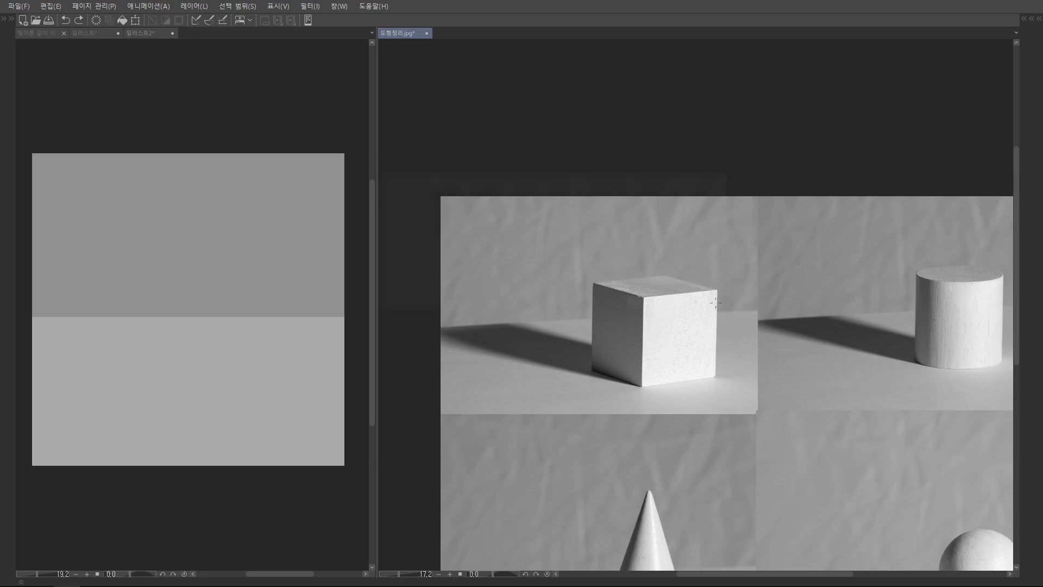
# - Widen the drawing canvas pane beside the reference photo and enlarge both views around the cube
pyautogui.scroll(4, 728, 267)
pyautogui.click(226, 342)
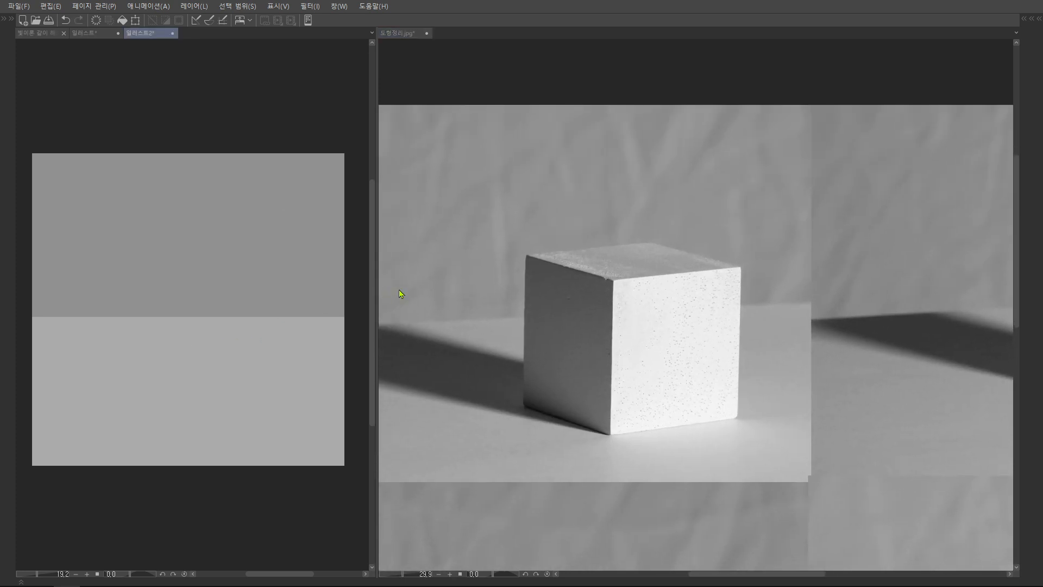
pyautogui.moveTo(378, 304); pyautogui.dragTo(592, 302)
pyautogui.scroll(3, 743, 296)
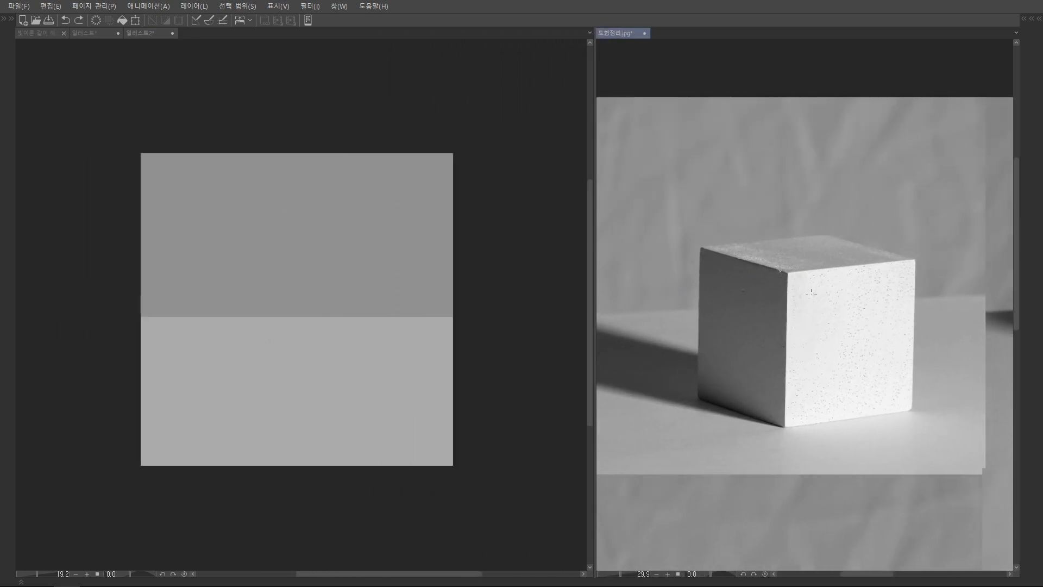
pyautogui.scroll(3, 291, 262)
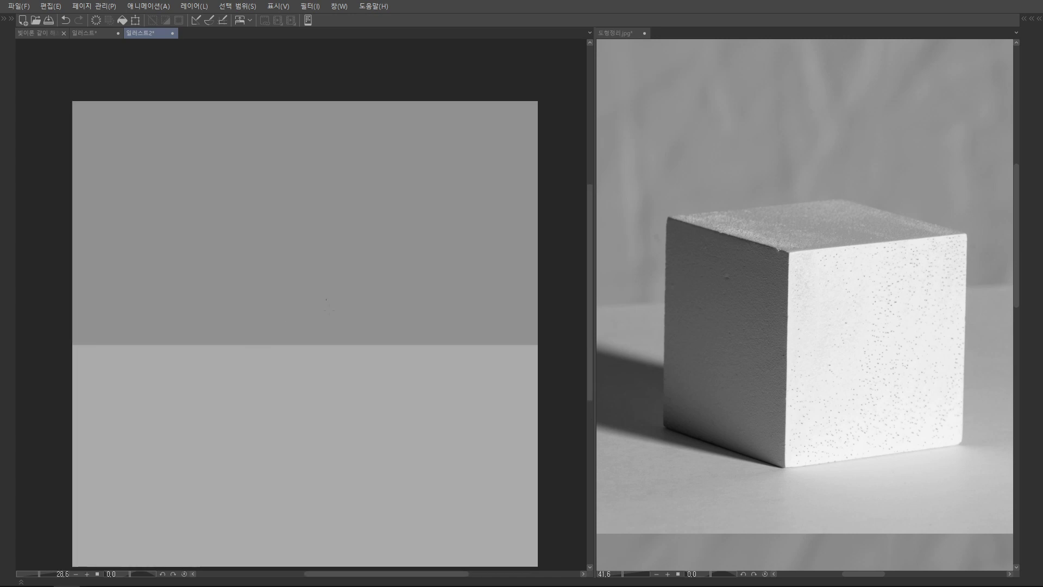
# - Add a new layer above the two-tone grey background and choose blue as the drawing colour
pyautogui.press('Tab')
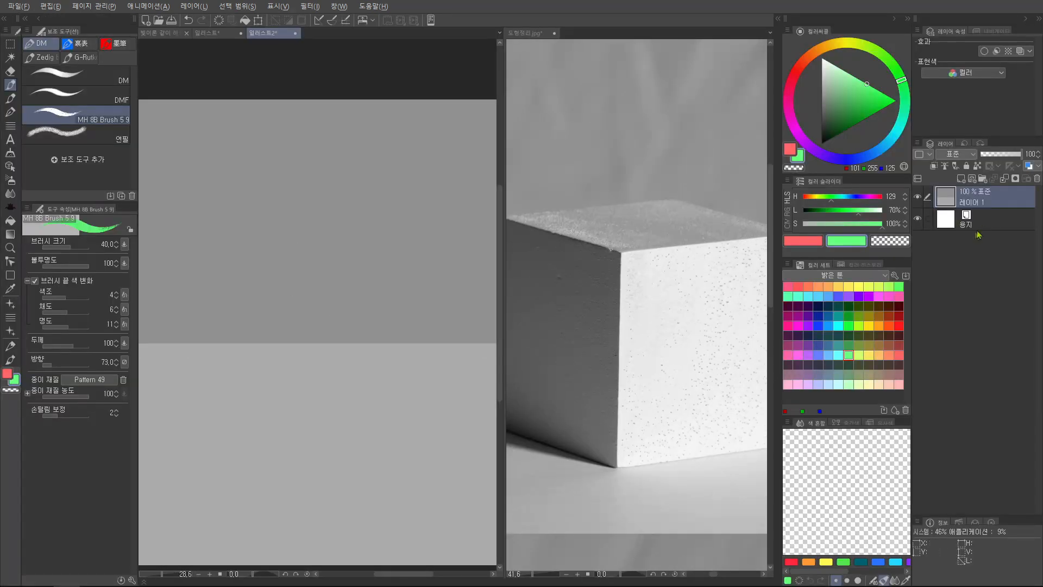
pyautogui.click(899, 354)
pyautogui.click(828, 354)
pyautogui.click(819, 354)
pyautogui.press('Tab')
# - Sketch the four edges of the cube's right face in blue across the horizon line
pyautogui.moveTo(273, 286)
pyautogui.mouseDown()
pyautogui.moveTo(275, 434)
pyautogui.moveTo(412, 239)
pyautogui.mouseUp()
pyautogui.hotkey('ctrl', 'z')
pyautogui.moveTo(271, 285)
pyautogui.mouseDown()
pyautogui.moveTo(426, 249)
pyautogui.moveTo(437, 379)
pyautogui.mouseUp()
pyautogui.moveTo(438, 248); pyautogui.dragTo(437, 388)
pyautogui.moveTo(282, 467); pyautogui.dragTo(433, 430)
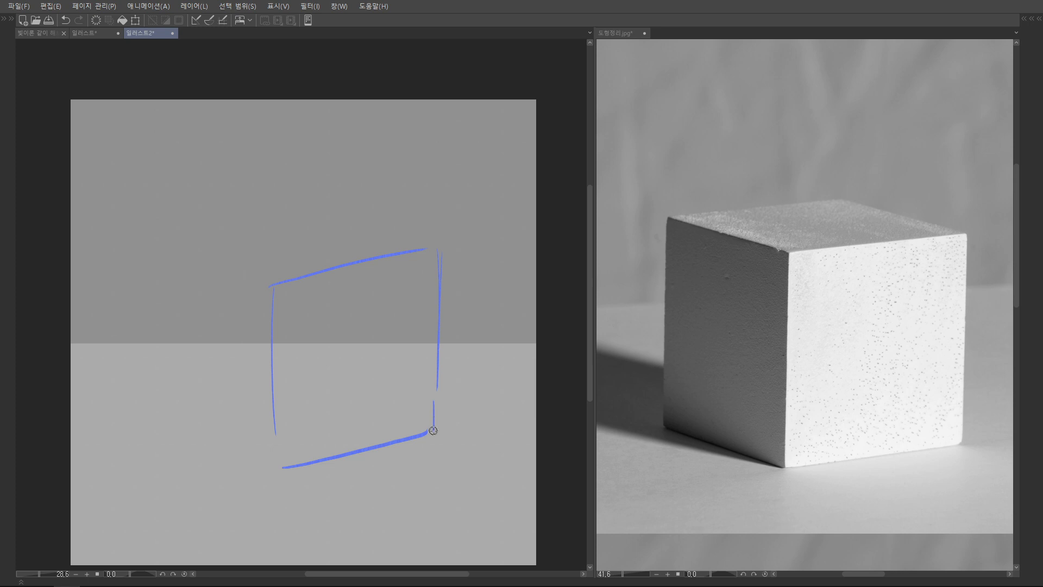
pyautogui.moveTo(273, 291); pyautogui.dragTo(280, 461)
# - Add the cube's left and top faces to the blue sketch, redrawing the lower-left edge
pyautogui.moveTo(203, 439)
pyautogui.mouseDown()
pyautogui.moveTo(282, 471)
pyautogui.moveTo(277, 459)
pyautogui.mouseUp()
pyautogui.hotkey('ctrl', 'z')
pyautogui.hotkey('ctrl', 'z')
pyautogui.moveTo(183, 442); pyautogui.dragTo(294, 470)
pyautogui.moveTo(185, 267)
pyautogui.mouseDown()
pyautogui.moveTo(195, 435)
pyautogui.moveTo(183, 436)
pyautogui.mouseUp()
pyautogui.moveTo(178, 250); pyautogui.dragTo(310, 279)
pyautogui.moveTo(176, 255)
pyautogui.mouseDown()
pyautogui.moveTo(339, 229)
pyautogui.moveTo(459, 253)
pyautogui.mouseUp()
pyautogui.moveTo(325, 236); pyautogui.dragTo(392, 245)
pyautogui.click(421, 306)
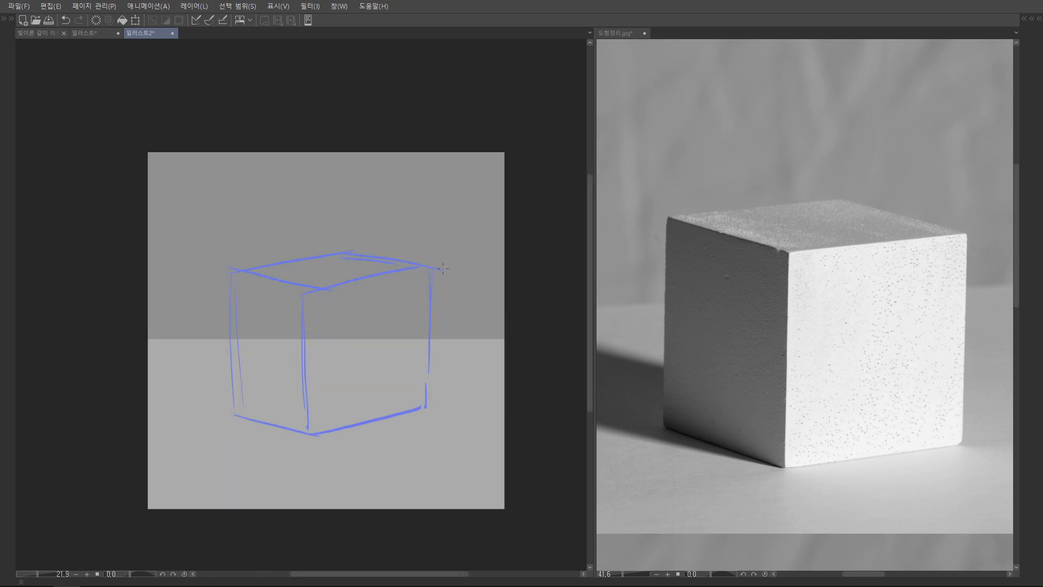
# - Undo the entire blue cube sketch
pyautogui.press('Tab')
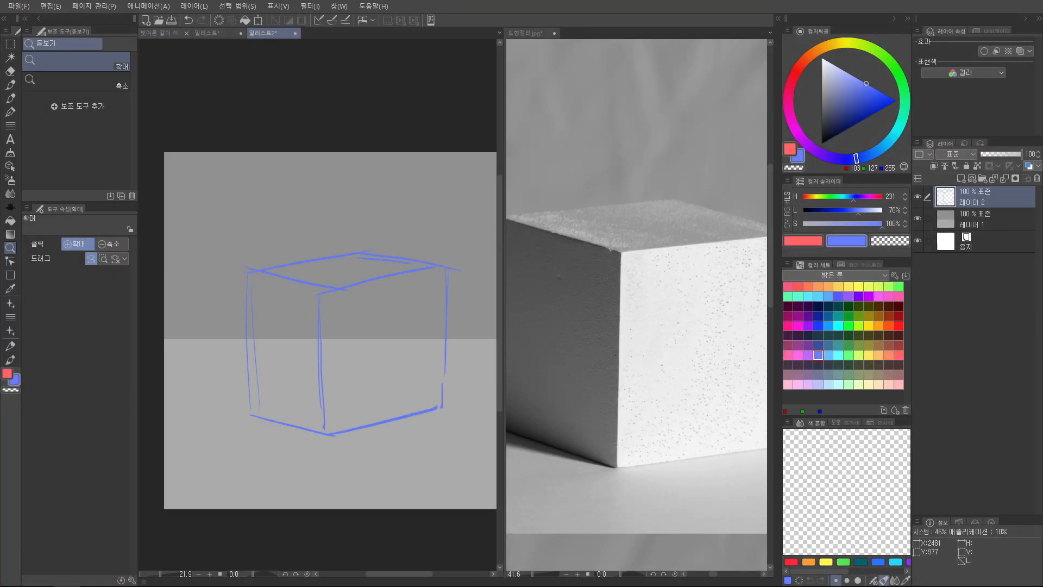
pyautogui.hotkey('ctrl', 'z')
pyautogui.hotkey('ctrl', 'z')
pyautogui.hotkey('ctrl', 'z')
pyautogui.hotkey('ctrl', 'z')
pyautogui.hotkey('ctrl', 'z')
pyautogui.hotkey('ctrl', 'z')
pyautogui.hotkey('ctrl', 'z')
pyautogui.hotkey('ctrl', 'z')
# - Choose dark grey (RGB 53) and light grey colours, and outline the cube's right face and upper edge with broad light grey strokes
pyautogui.moveTo(839, 117); pyautogui.dragTo(816, 129)
pyautogui.press('x')
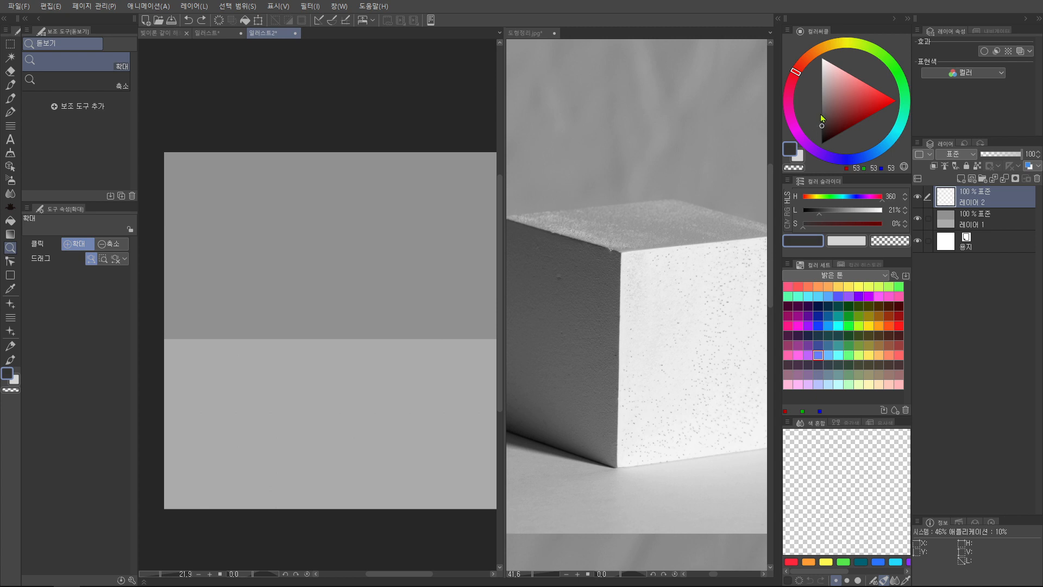
pyautogui.press('Tab')
pyautogui.moveTo(288, 260); pyautogui.dragTo(285, 457)
pyautogui.hotkey('ctrl', 'z')
pyautogui.moveTo(282, 260)
pyautogui.mouseDown()
pyautogui.moveTo(286, 424)
pyautogui.moveTo(398, 243)
pyautogui.moveTo(390, 410)
pyautogui.mouseUp()
pyautogui.moveTo(284, 423); pyautogui.dragTo(400, 374)
pyautogui.moveTo(291, 239)
pyautogui.mouseDown()
pyautogui.moveTo(379, 248)
pyautogui.moveTo(216, 253)
pyautogui.moveTo(270, 240)
pyautogui.moveTo(214, 254)
pyautogui.mouseUp()
# - Block in the cube's top and left faces with broad dark grey brush strokes
pyautogui.press('x')
pyautogui.moveTo(231, 256); pyautogui.dragTo(360, 247)
pyautogui.moveTo(288, 271); pyautogui.dragTo(353, 263)
pyautogui.moveTo(205, 256)
pyautogui.mouseDown()
pyautogui.moveTo(279, 263)
pyautogui.moveTo(288, 282)
pyautogui.moveTo(286, 432)
pyautogui.moveTo(269, 320)
pyautogui.moveTo(251, 351)
pyautogui.moveTo(226, 273)
pyautogui.moveTo(203, 270)
pyautogui.moveTo(207, 391)
pyautogui.moveTo(279, 424)
pyautogui.mouseUp()
pyautogui.moveTo(380, 304)
pyautogui.mouseDown()
pyautogui.moveTo(372, 328)
pyautogui.moveTo(392, 294)
pyautogui.mouseUp()
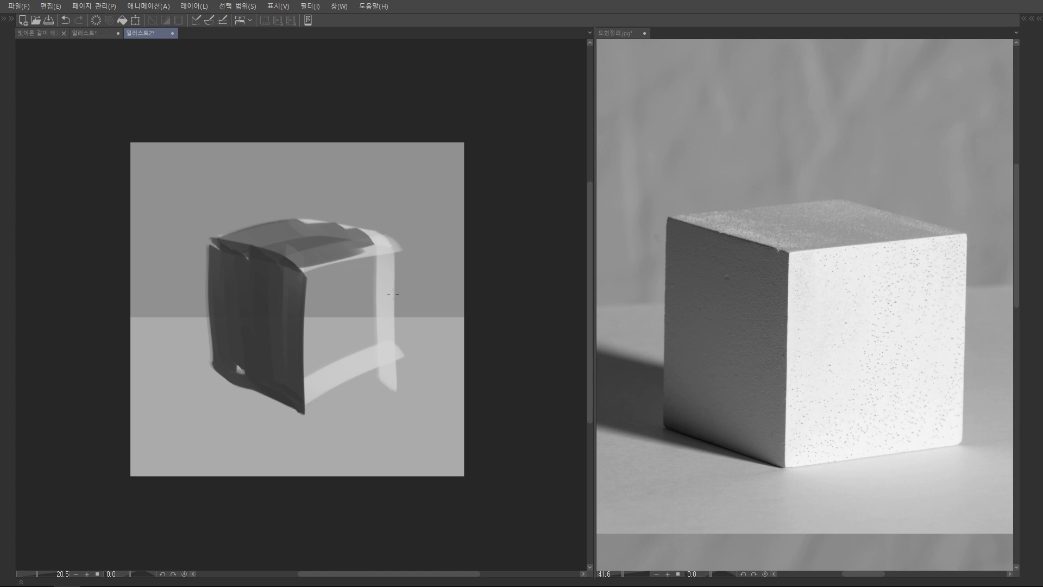
# - Try to fill the cube's right face with broad vertical brush strokes
pyautogui.moveTo(330, 280); pyautogui.dragTo(329, 296)
pyautogui.moveTo(326, 302)
pyautogui.mouseDown()
pyautogui.moveTo(342, 296)
pyautogui.moveTo(302, 420)
pyautogui.mouseUp()
pyautogui.moveTo(305, 285); pyautogui.dragTo(315, 423)
pyautogui.moveTo(316, 279)
pyautogui.mouseDown()
pyautogui.moveTo(323, 382)
pyautogui.moveTo(343, 326)
pyautogui.moveTo(370, 321)
pyautogui.moveTo(379, 364)
pyautogui.mouseUp()
# - Undo all the broad brush strokes of the painted cube
pyautogui.hotkey('ctrl', 'z')
pyautogui.hotkey('ctrl', 'z')
pyautogui.hotkey('ctrl', 'z')
pyautogui.hotkey('ctrl', 'z')
pyautogui.hotkey('ctrl', 'z')
pyautogui.hotkey('ctrl', 'z')
pyautogui.hotkey('ctrl', 'z')
pyautogui.hotkey('ctrl', 'z')
pyautogui.hotkey('ctrl', 'z')
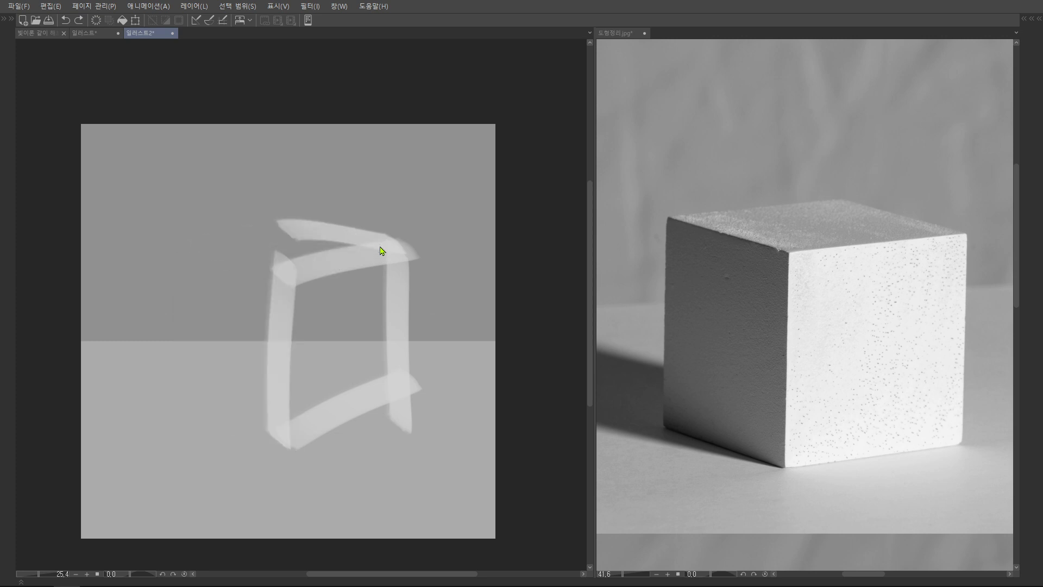
pyautogui.hotkey('ctrl', 'z')
# - Choose light grey (RGB 211) and sketch the cube's outline with its left, right and top faces across the horizon line
pyautogui.press('Tab')
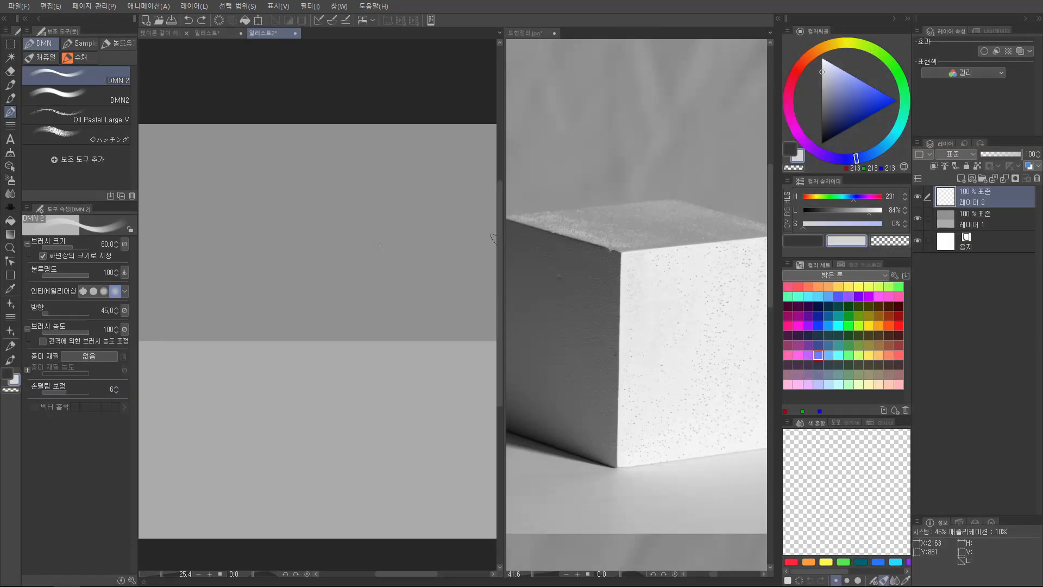
pyautogui.click(898, 355)
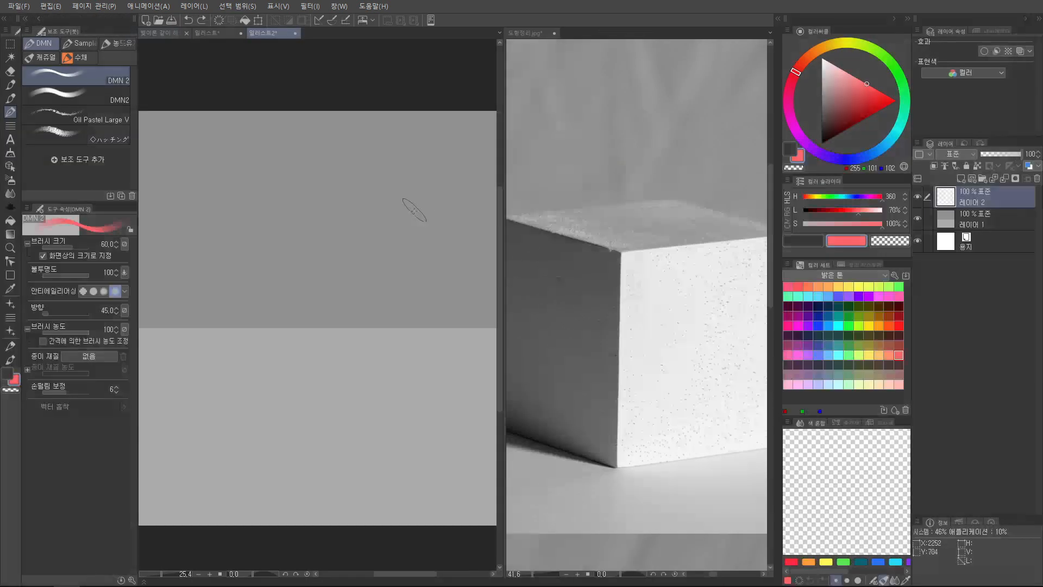
pyautogui.click(814, 76)
pyautogui.press('Tab')
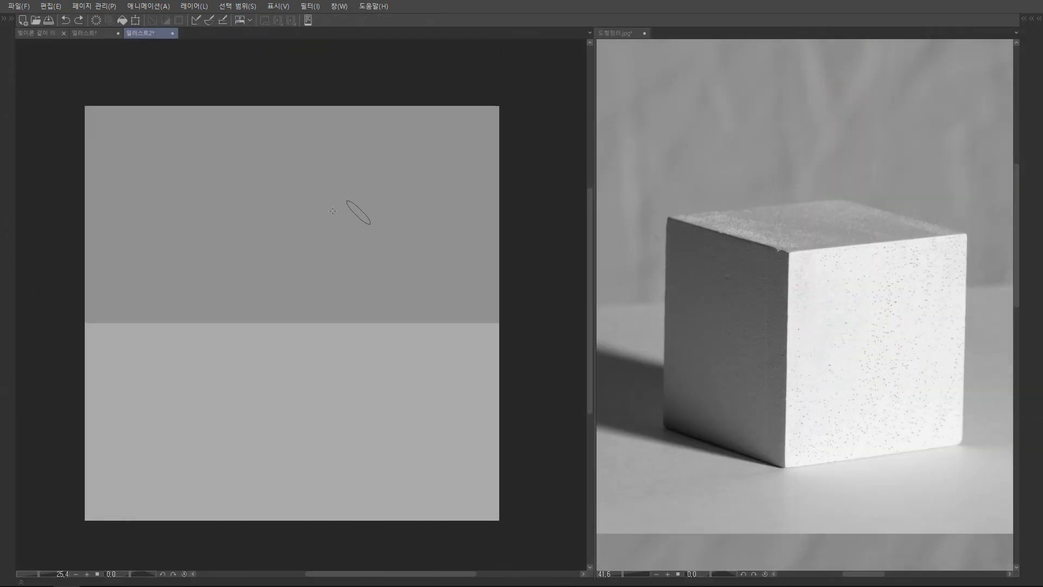
pyautogui.moveTo(199, 251)
pyautogui.mouseDown()
pyautogui.moveTo(325, 233)
pyautogui.moveTo(190, 395)
pyautogui.moveTo(297, 446)
pyautogui.mouseUp()
pyautogui.moveTo(328, 234)
pyautogui.mouseDown()
pyautogui.moveTo(433, 257)
pyautogui.moveTo(424, 414)
pyautogui.mouseUp()
pyautogui.moveTo(313, 456); pyautogui.dragTo(419, 423)
pyautogui.moveTo(303, 281); pyautogui.dragTo(429, 253)
pyautogui.moveTo(309, 280); pyautogui.dragTo(311, 451)
pyautogui.moveTo(191, 253)
pyautogui.mouseDown()
pyautogui.moveTo(328, 282)
pyautogui.moveTo(199, 256)
pyautogui.moveTo(196, 416)
pyautogui.moveTo(195, 402)
pyautogui.mouseUp()
pyautogui.moveTo(220, 420); pyautogui.dragTo(326, 450)
pyautogui.moveTo(194, 253)
pyautogui.mouseDown()
pyautogui.moveTo(329, 234)
pyautogui.moveTo(204, 254)
pyautogui.moveTo(320, 234)
pyautogui.moveTo(430, 257)
pyautogui.moveTo(308, 280)
pyautogui.moveTo(426, 259)
pyautogui.mouseUp()
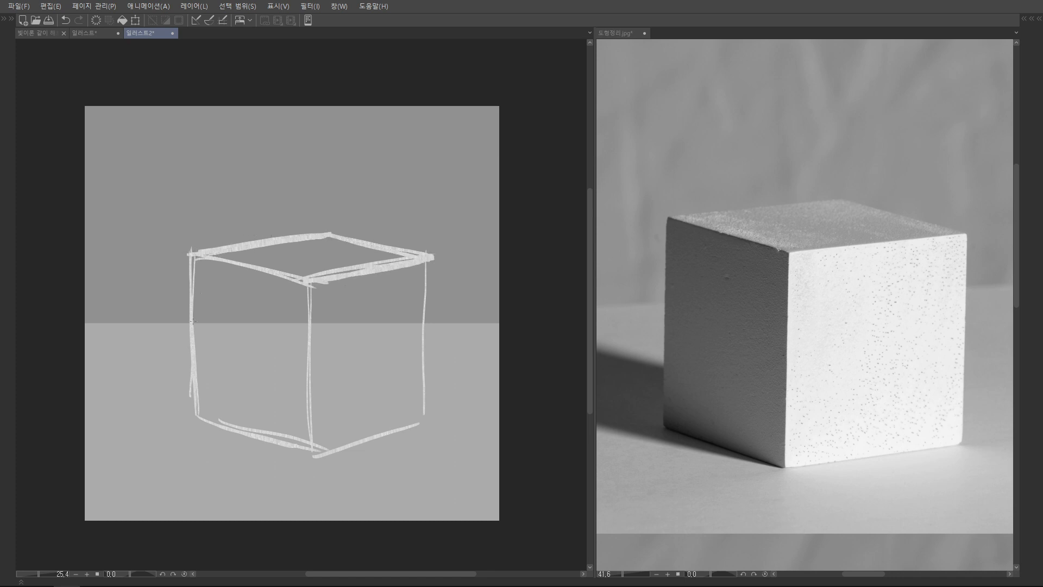
# - Close the gaps in the cube outline and fill the whole shape with flat light grey
pyautogui.scroll(-3, 382, 281)
pyautogui.scroll(2, 408, 257)
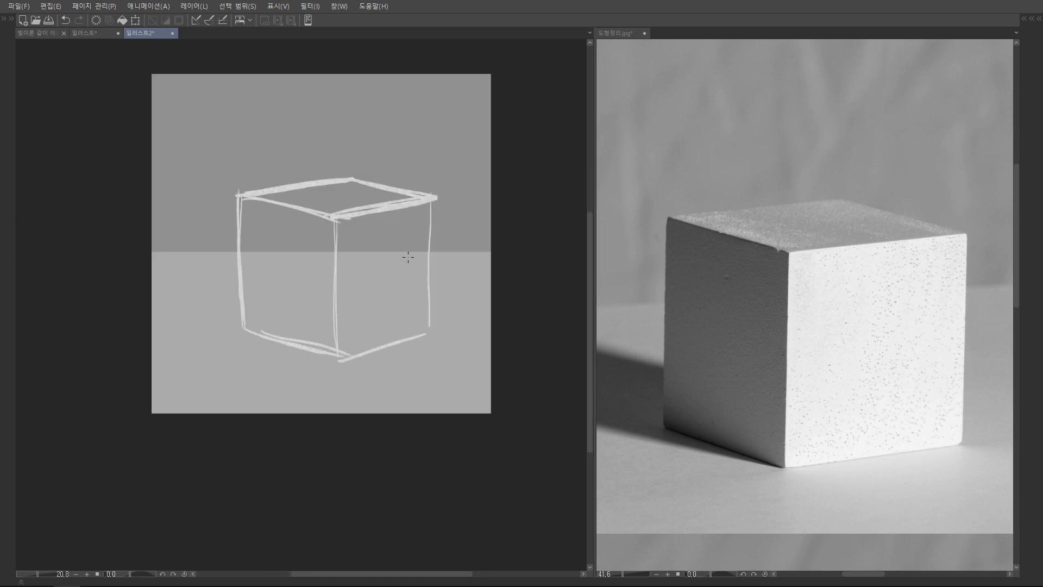
pyautogui.scroll(-1, 413, 331)
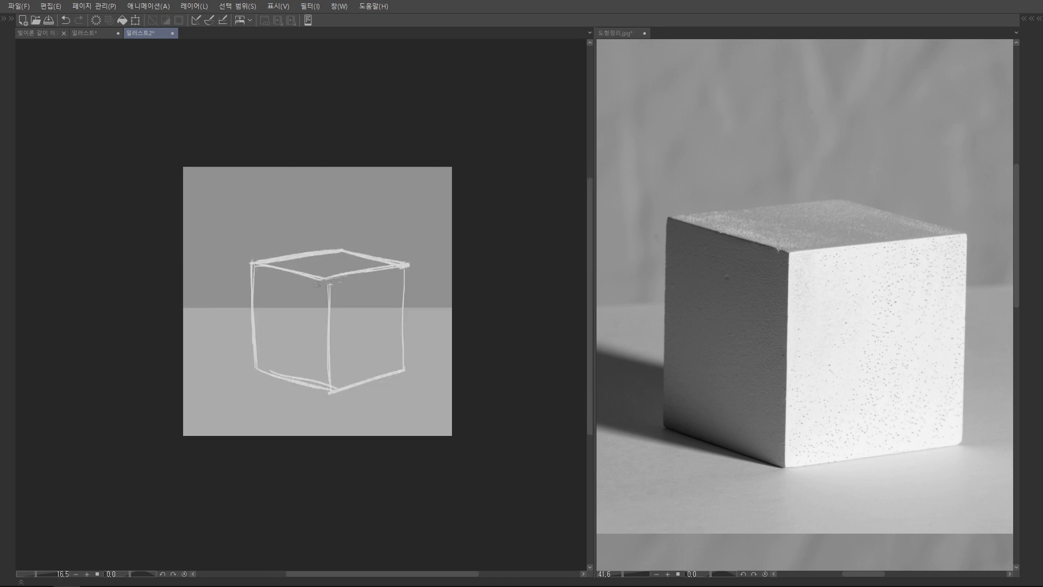
pyautogui.moveTo(253, 262); pyautogui.dragTo(346, 250)
pyautogui.moveTo(329, 305); pyautogui.dragTo(330, 383)
pyautogui.moveTo(315, 281); pyautogui.dragTo(317, 382)
pyautogui.moveTo(318, 286); pyautogui.dragTo(317, 395)
pyautogui.moveTo(326, 384)
pyautogui.mouseDown()
pyautogui.moveTo(331, 344)
pyautogui.moveTo(274, 338)
pyautogui.mouseUp()
pyautogui.moveTo(258, 338); pyautogui.dragTo(323, 362)
pyautogui.moveTo(263, 313); pyautogui.dragTo(264, 344)
# - Clean up the rough edge at the upper-right corner of the light grey cube silhouette
pyautogui.scroll(3, 408, 247)
pyautogui.moveTo(454, 289)
pyautogui.mouseDown()
pyautogui.moveTo(84, 257)
pyautogui.moveTo(467, 304)
pyautogui.mouseUp()
pyautogui.moveTo(429, 218); pyautogui.dragTo(428, 234)
pyautogui.moveTo(421, 237); pyautogui.dragTo(421, 219)
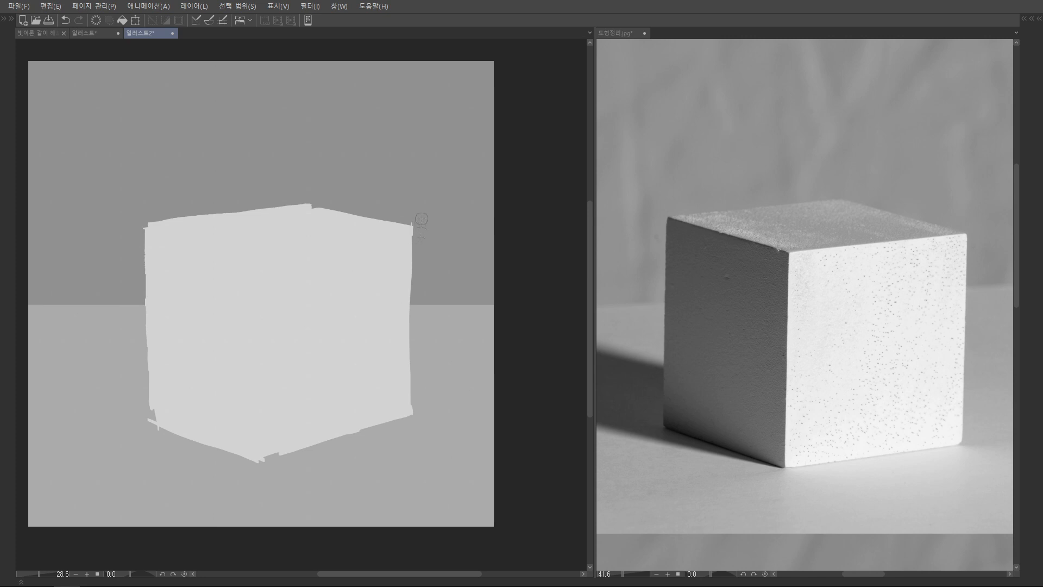
pyautogui.scroll(-1, 411, 273)
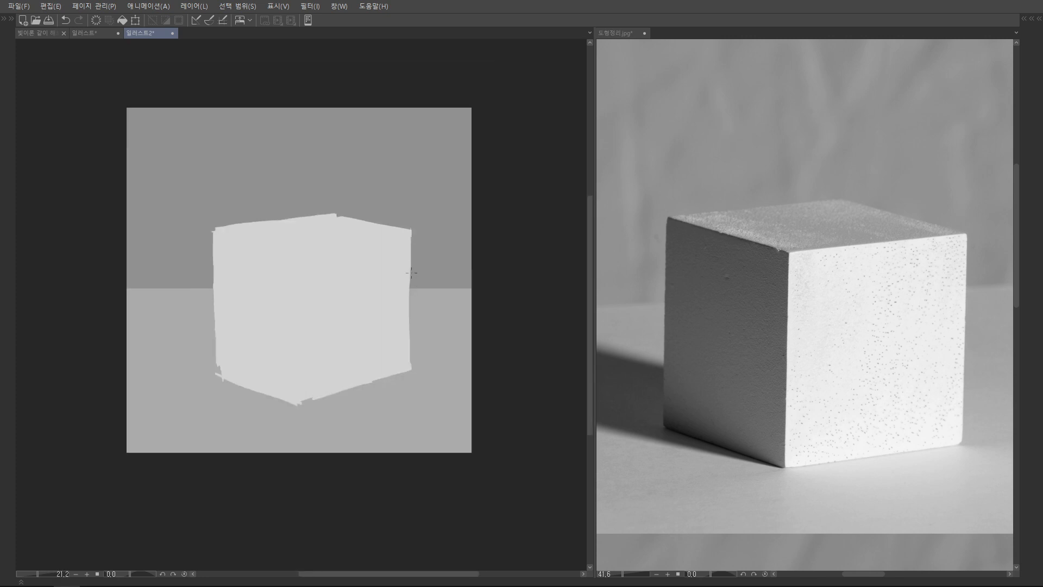
# - Add a new layer above the cube silhouette, clip it to the layer below, and switch to dark grey
pyautogui.press('Tab')
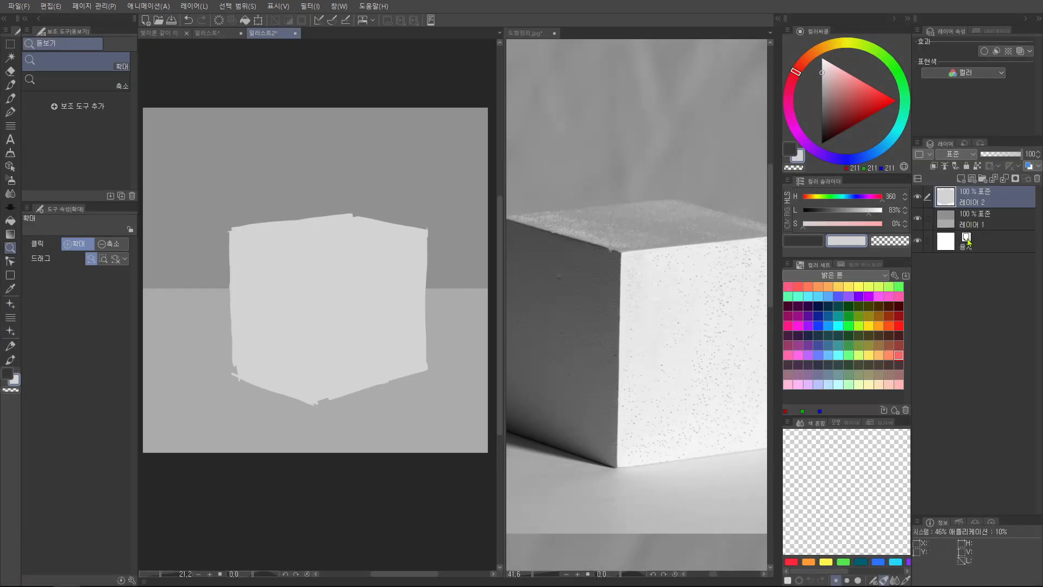
pyautogui.hotkey('ctrl', 'shift', 'n')
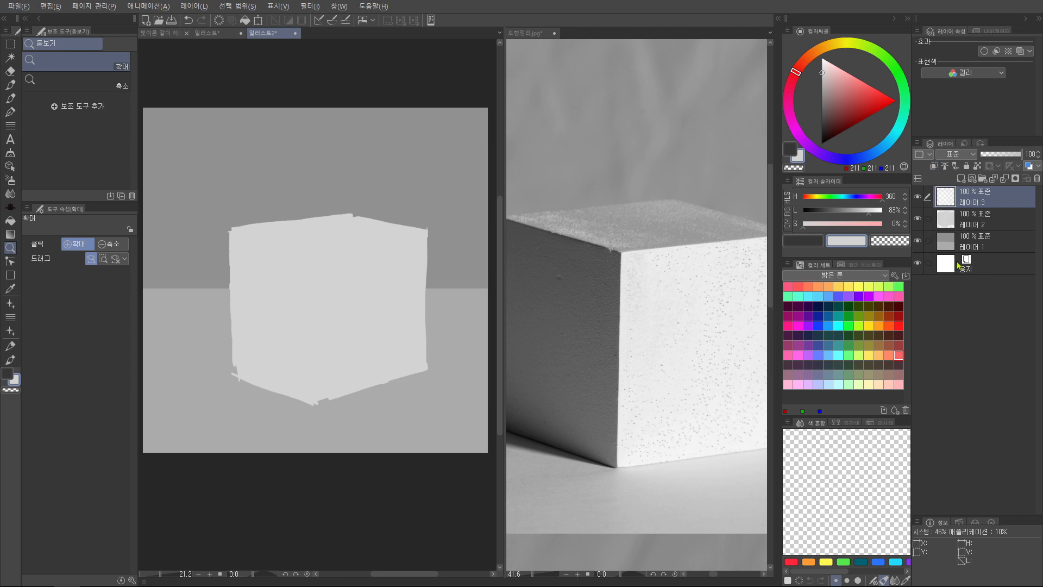
pyautogui.press('x')
pyautogui.press('b')
# - Try a dark grey brush stroke on the cube's faces and undo it
pyautogui.moveTo(404, 256); pyautogui.dragTo(341, 276)
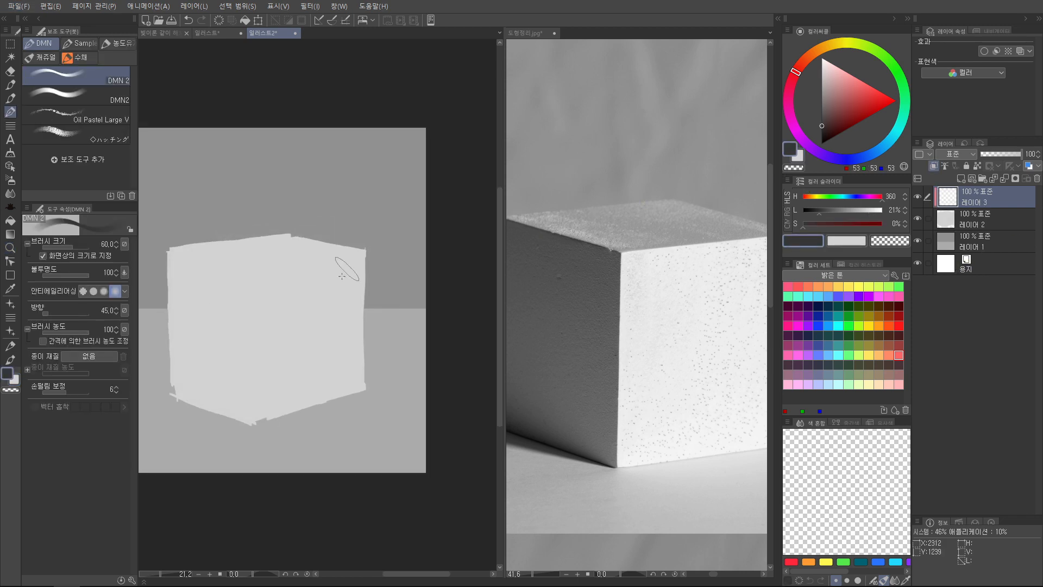
pyautogui.press('Tab')
pyautogui.moveTo(288, 257)
pyautogui.mouseDown()
pyautogui.moveTo(233, 348)
pyautogui.moveTo(350, 383)
pyautogui.moveTo(239, 424)
pyautogui.moveTo(142, 323)
pyautogui.moveTo(217, 252)
pyautogui.moveTo(304, 337)
pyautogui.moveTo(333, 341)
pyautogui.mouseUp()
pyautogui.hotkey('ctrl', 'z')
# - Try Multiply (곱하기) blending with mid grey (RGB 152) on the new layer, undoing the stroke, blending and clipping
pyautogui.press('Tab')
pyautogui.click(970, 155)
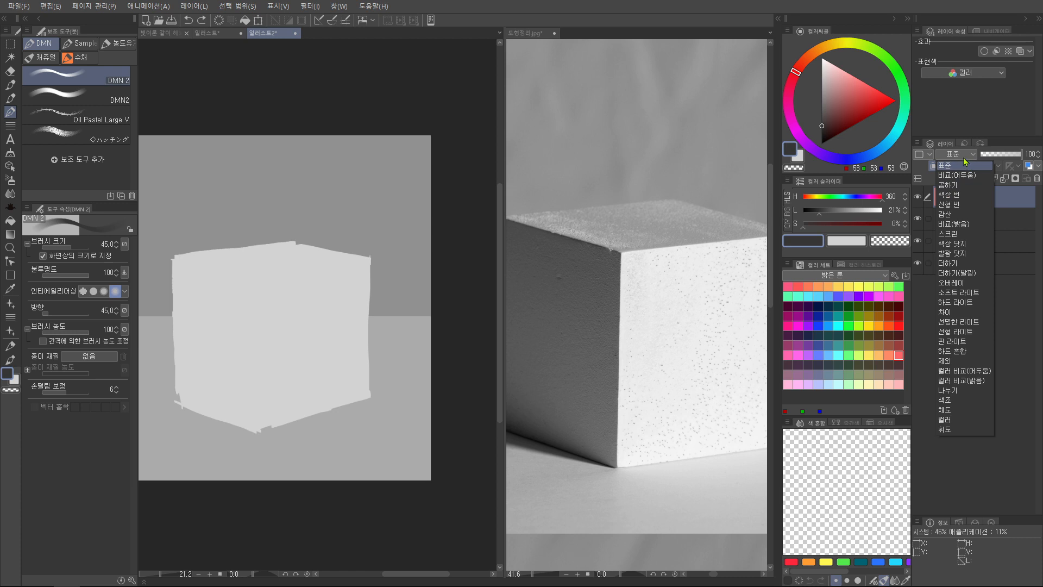
pyautogui.click(964, 186)
pyautogui.moveTo(841, 101); pyautogui.dragTo(821, 93)
pyautogui.moveTo(230, 278); pyautogui.dragTo(245, 305)
pyautogui.hotkey('ctrl', 'z')
pyautogui.hotkey('ctrl', 'z')
pyautogui.hotkey('ctrl', 'z')
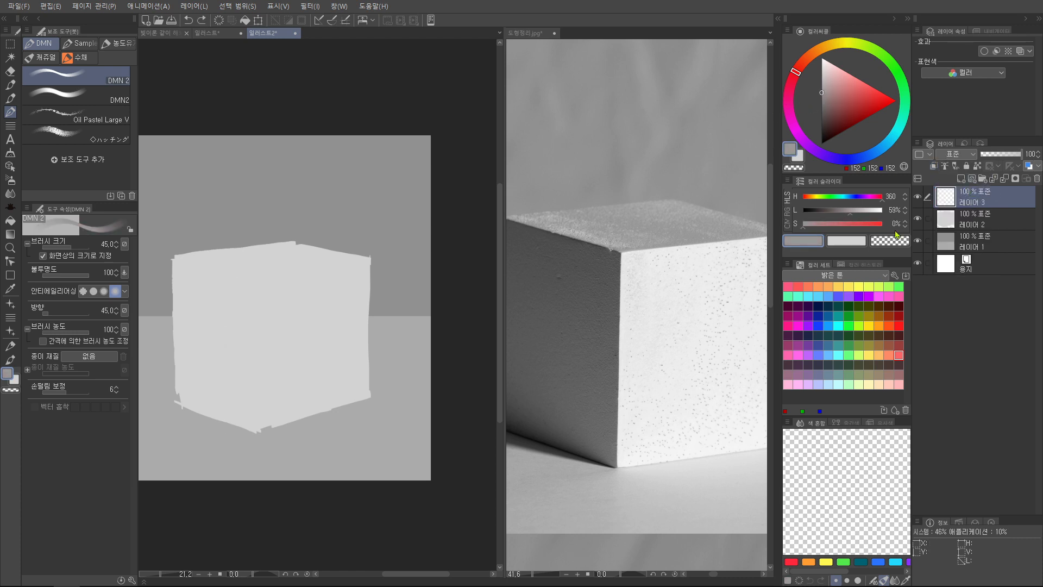
# - Compare the flat cube silhouette with the cube in the reference photo
pyautogui.press('Tab')
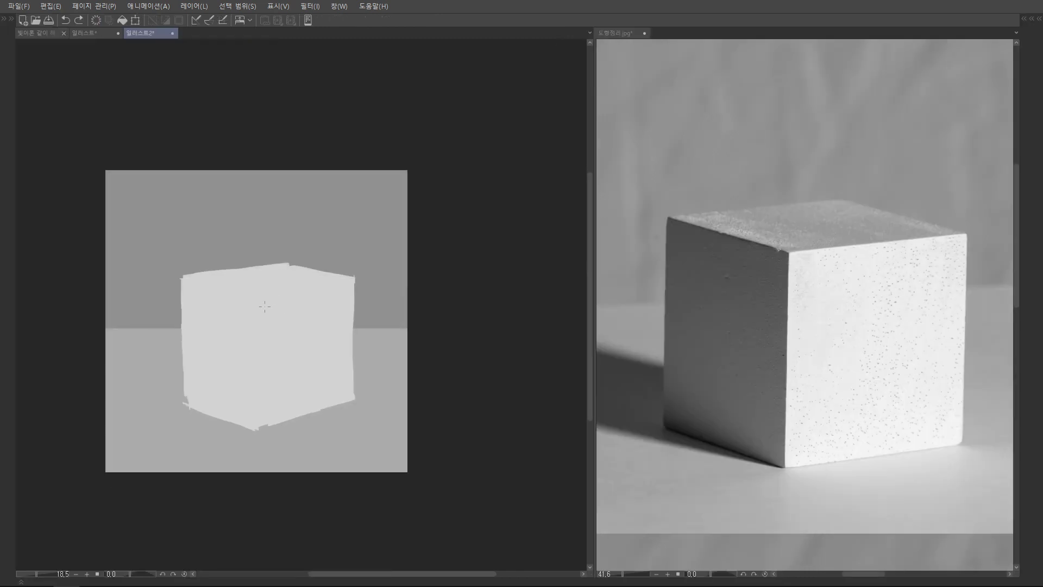
pyautogui.press('Tab')
pyautogui.press('Tab')
pyautogui.click(780, 329)
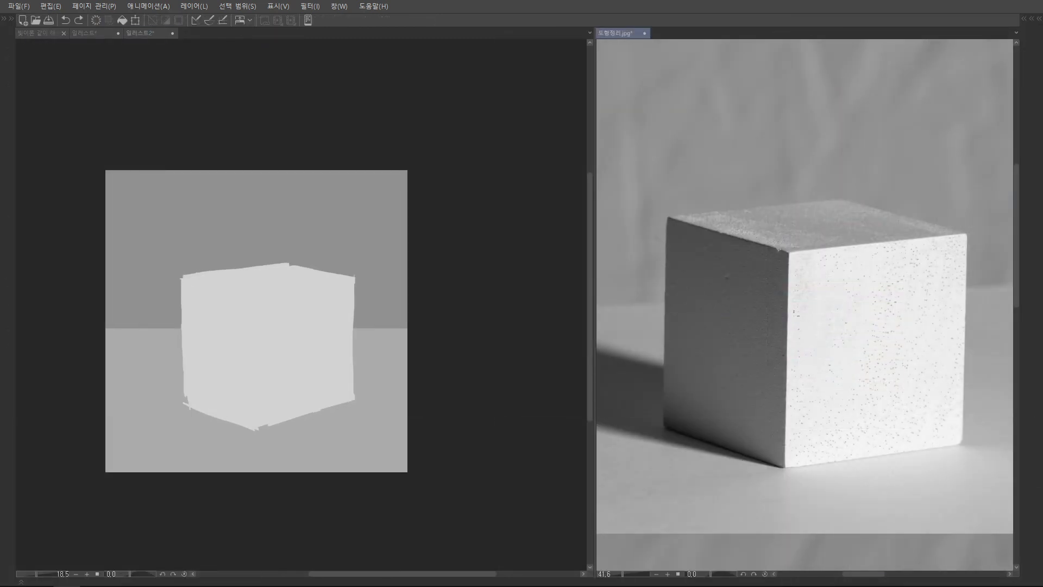
pyautogui.scroll(-4, 780, 331)
pyautogui.click(427, 333)
pyautogui.scroll(2, 426, 332)
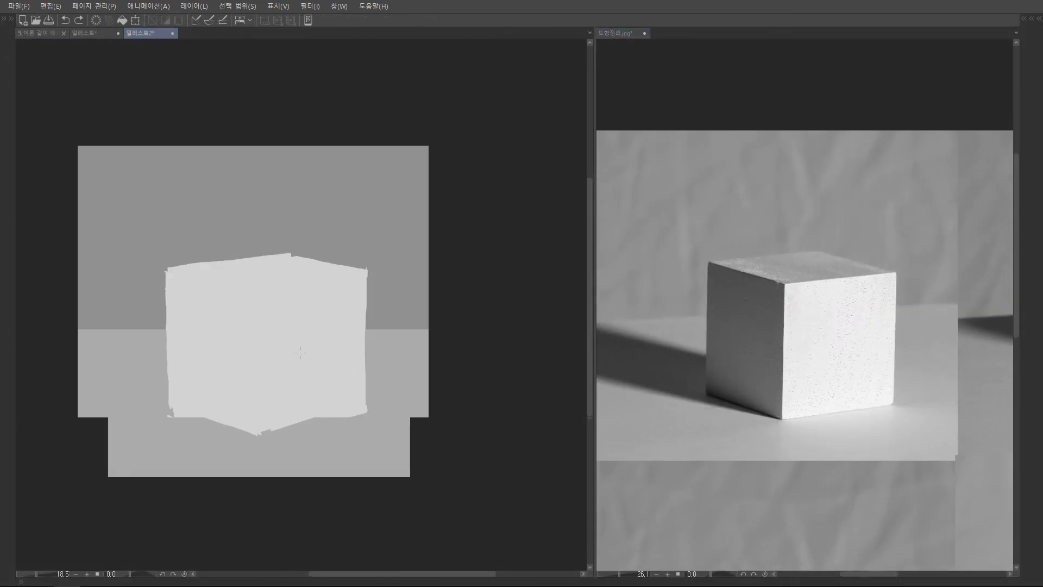
pyautogui.scroll(5, 391, 364)
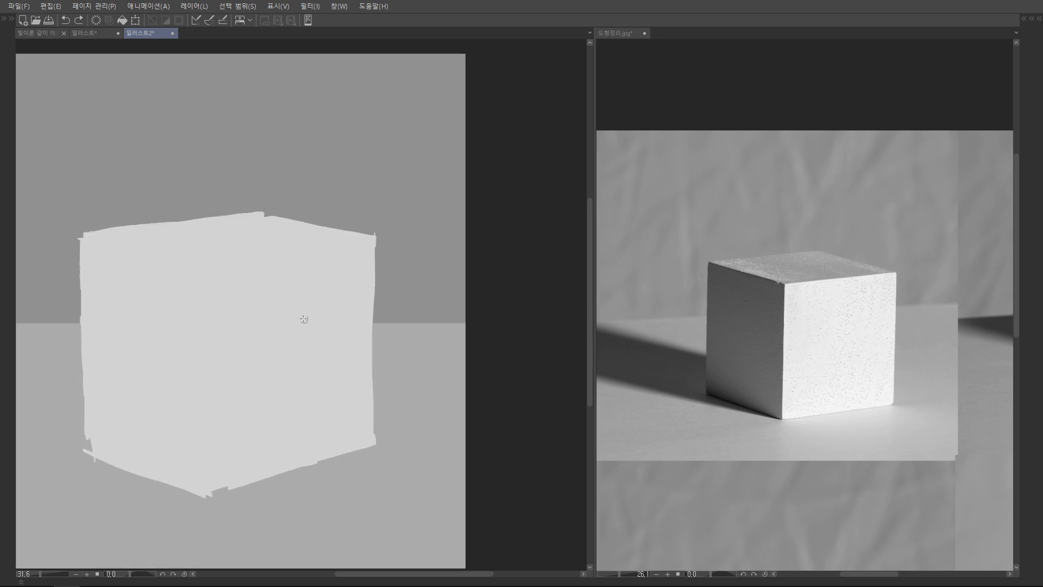
pyautogui.press('Tab')
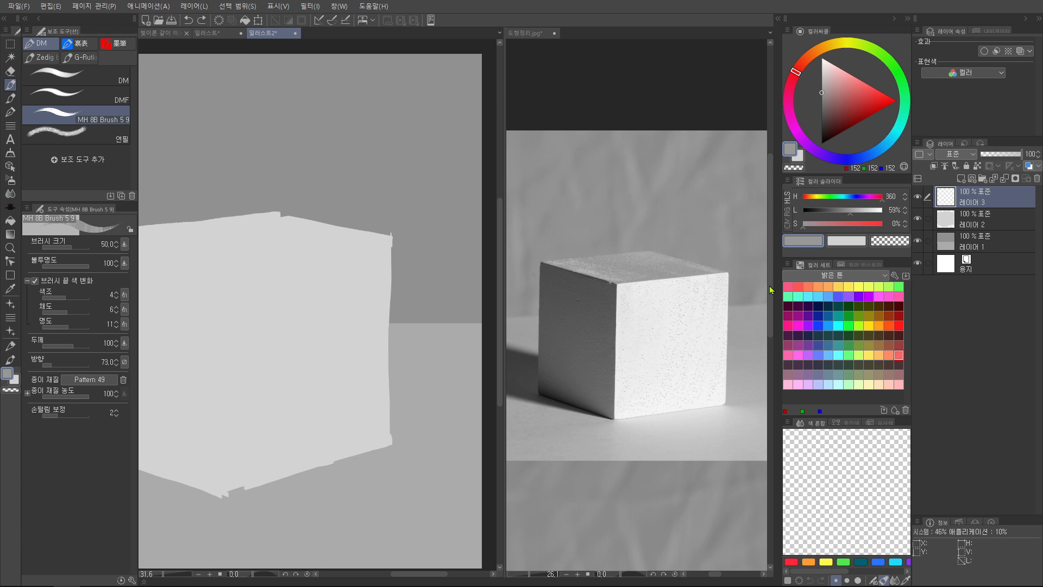
pyautogui.press('Tab')
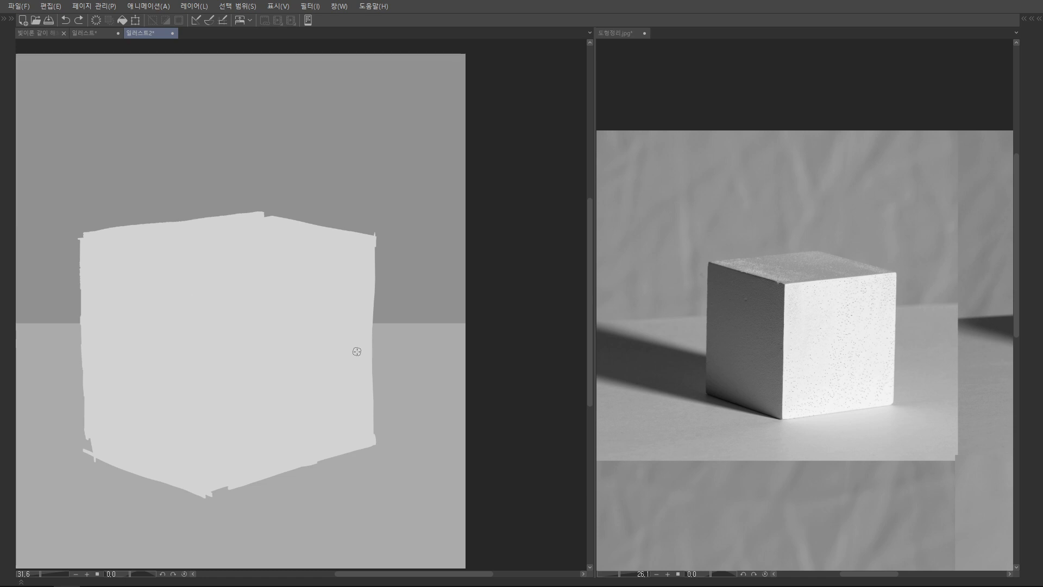
# - Mark the top face of the reference cube with light grey arrow strokes and undo them
pyautogui.click(858, 264)
pyautogui.scroll(3, 807, 263)
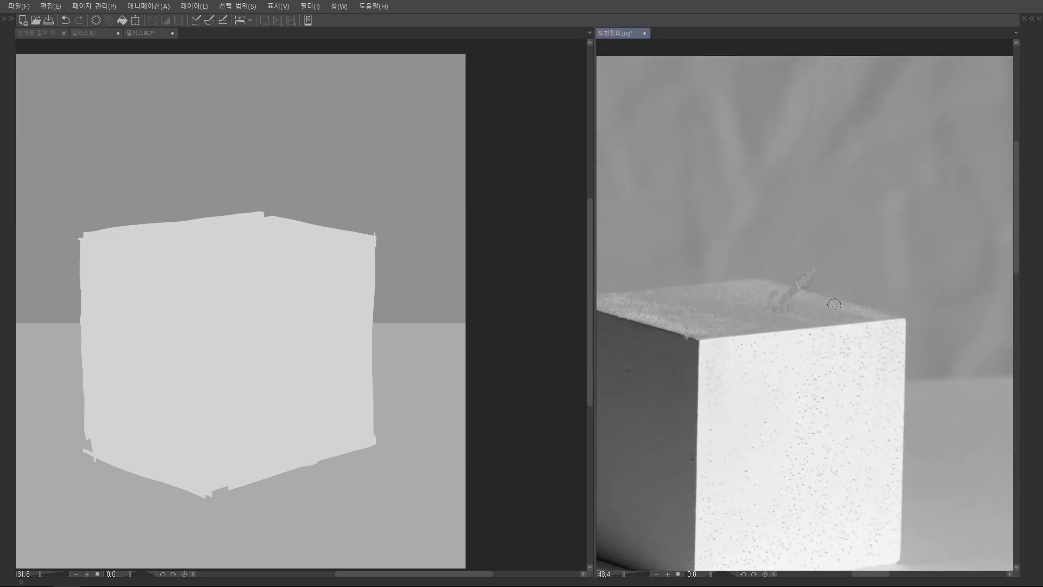
pyautogui.moveTo(814, 272); pyautogui.dragTo(787, 312)
pyautogui.moveTo(776, 363); pyautogui.dragTo(752, 327)
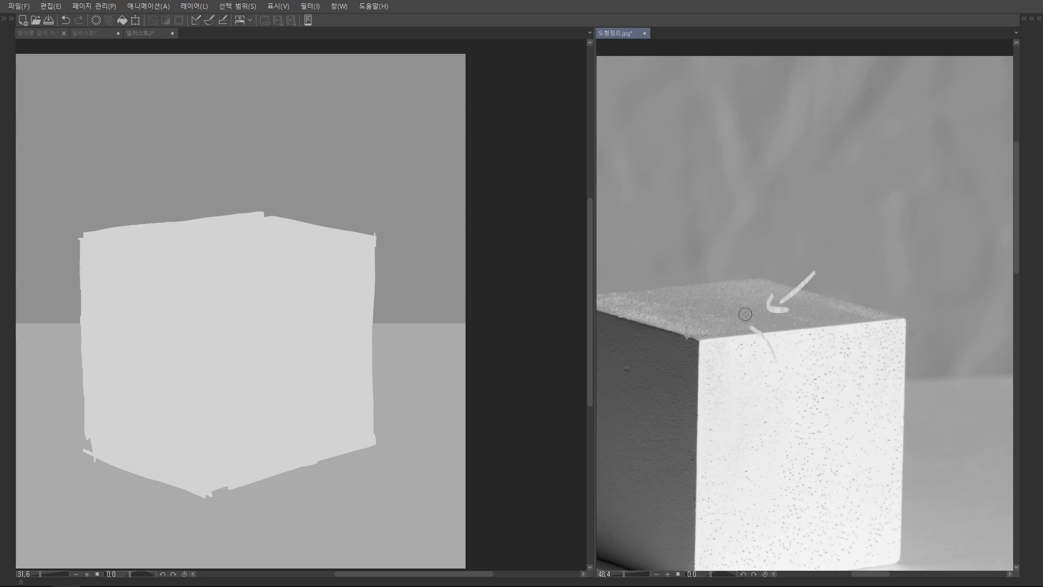
pyautogui.scroll(-4, 816, 285)
# - Paint a small light grey patch on the background above the cube silhouette and sample a grey from the canvas
pyautogui.click(327, 321)
pyautogui.press('Tab')
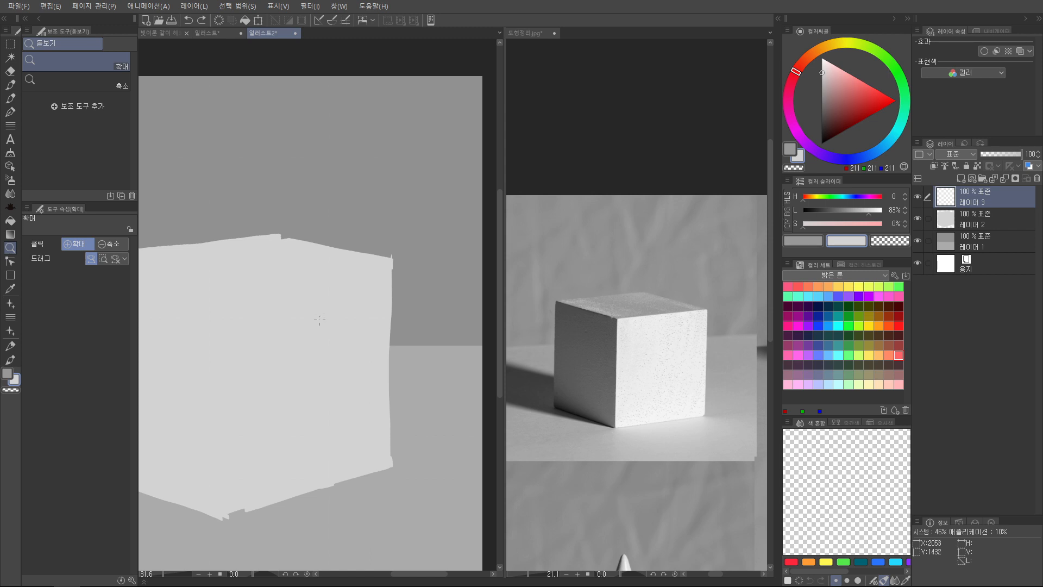
pyautogui.moveTo(315, 313); pyautogui.dragTo(335, 374)
pyautogui.moveTo(340, 234)
pyautogui.mouseDown()
pyautogui.moveTo(424, 193)
pyautogui.moveTo(383, 210)
pyautogui.moveTo(393, 210)
pyautogui.moveTo(383, 229)
pyautogui.moveTo(362, 222)
pyautogui.moveTo(334, 248)
pyautogui.moveTo(362, 225)
pyautogui.mouseUp()
pyautogui.keyDown('alt'); pyautogui.click(394, 195); pyautogui.keyUp('alt')
pyautogui.scroll(-3, 362, 225)
pyautogui.press('Tab')
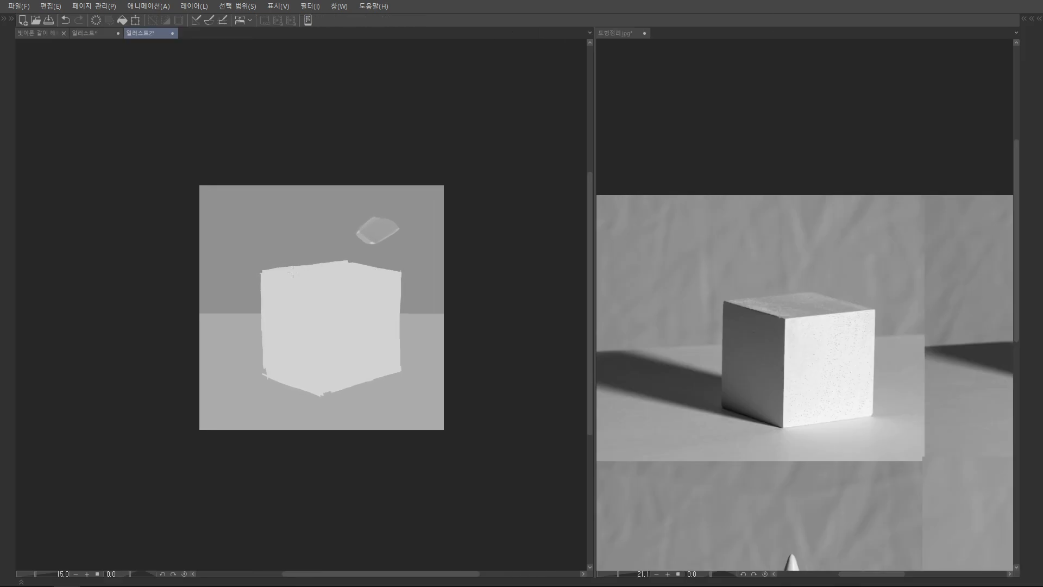
# - Paint the cube's top face mid grey (RGB 158) on the cube layer
pyautogui.press('Tab')
pyautogui.keyDown('ctrl'); pyautogui.keyDown('shift'); pyautogui.click(338, 296); pyautogui.keyUp('shift'); pyautogui.keyUp('ctrl')
pyautogui.moveTo(347, 297); pyautogui.dragTo(332, 271)
pyautogui.press('b')
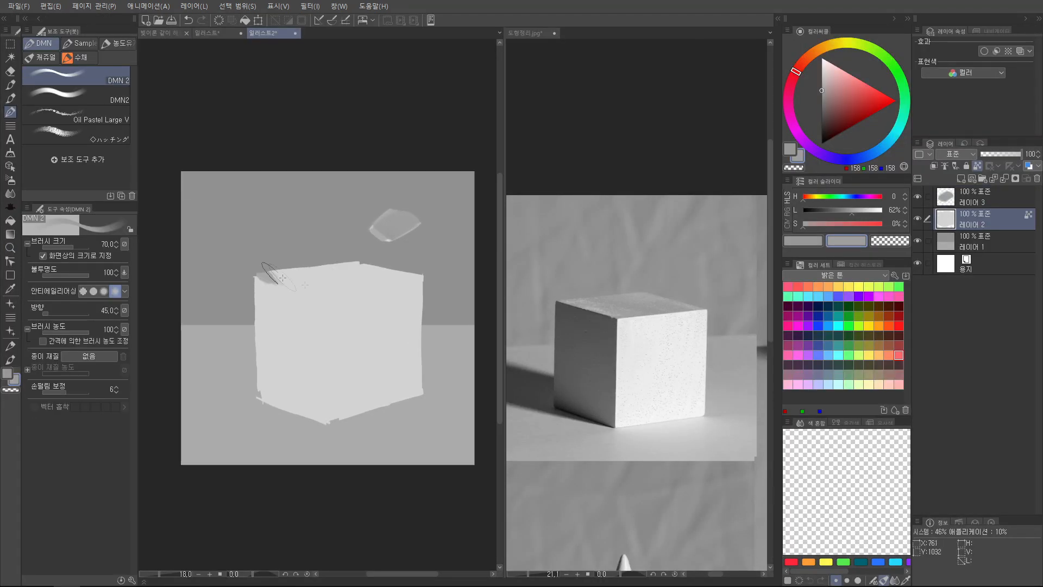
pyautogui.moveTo(252, 274); pyautogui.dragTo(325, 282)
pyautogui.moveTo(420, 263)
pyautogui.mouseDown()
pyautogui.moveTo(331, 289)
pyautogui.moveTo(342, 283)
pyautogui.moveTo(305, 275)
pyautogui.moveTo(338, 261)
pyautogui.moveTo(261, 269)
pyautogui.mouseUp()
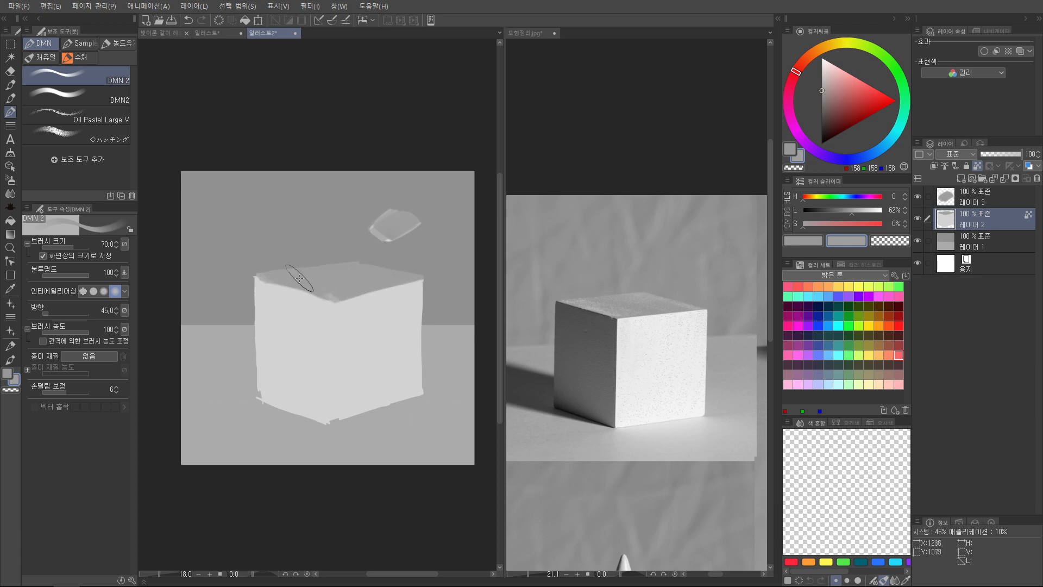
pyautogui.moveTo(430, 257); pyautogui.dragTo(427, 252)
pyautogui.moveTo(376, 296); pyautogui.dragTo(402, 296)
# - Clean up the boundary below the top face with the light grey (RGB 211) sampled from the cube's front
pyautogui.keyDown('alt'); pyautogui.click(314, 308); pyautogui.keyUp('alt')
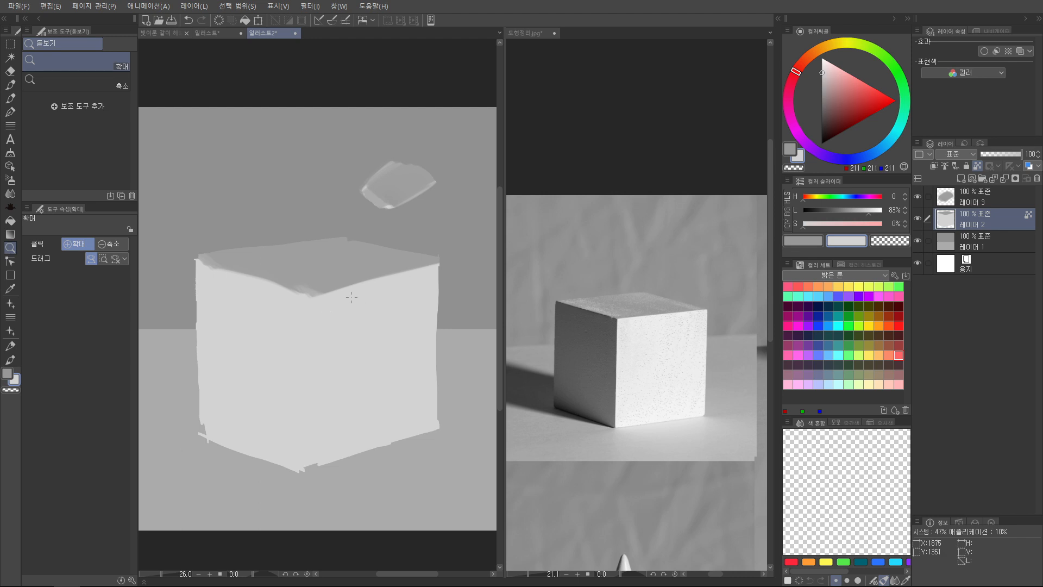
pyautogui.moveTo(315, 306)
pyautogui.mouseDown()
pyautogui.moveTo(427, 274)
pyautogui.moveTo(311, 305)
pyautogui.mouseUp()
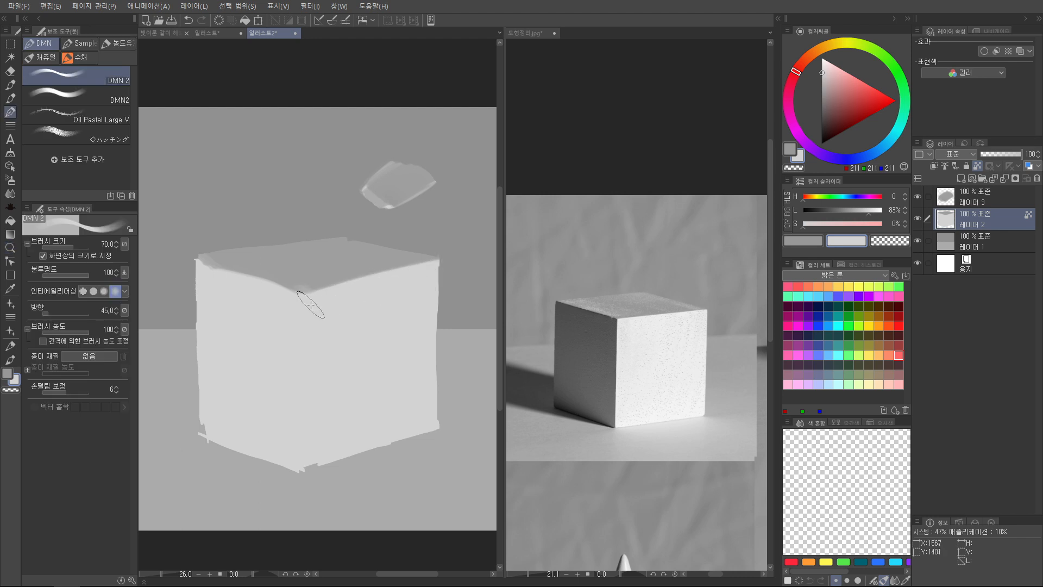
pyautogui.moveTo(401, 300)
pyautogui.mouseDown()
pyautogui.moveTo(340, 300)
pyautogui.moveTo(394, 299)
pyautogui.mouseUp()
pyautogui.moveTo(324, 303); pyautogui.dragTo(454, 277)
pyautogui.moveTo(396, 338); pyautogui.dragTo(391, 335)
# - Paint a dark grey patch on the background above the cube and fill the shaded side face with its sampled grey (RGB 69)
pyautogui.keyDown('alt'); pyautogui.click(254, 242); pyautogui.keyUp('alt')
pyautogui.moveTo(237, 249)
pyautogui.mouseDown()
pyautogui.moveTo(223, 255)
pyautogui.moveTo(238, 258)
pyautogui.mouseUp()
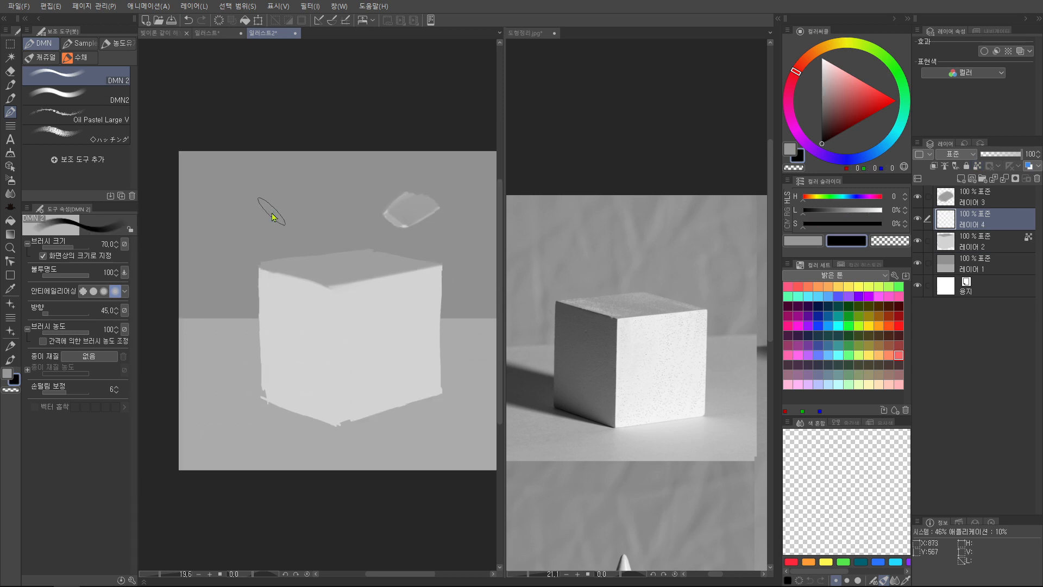
pyautogui.hotkey('ctrl', 'z')
pyautogui.hotkey('alt', ']')
pyautogui.moveTo(263, 213)
pyautogui.mouseDown()
pyautogui.moveTo(243, 216)
pyautogui.moveTo(239, 230)
pyautogui.mouseUp()
pyautogui.keyDown('alt'); pyautogui.click(243, 220); pyautogui.keyUp('alt')
pyautogui.hotkey('alt', '[')
pyautogui.moveTo(261, 266)
pyautogui.mouseDown()
pyautogui.moveTo(308, 299)
pyautogui.moveTo(286, 280)
pyautogui.moveTo(331, 296)
pyautogui.moveTo(320, 418)
pyautogui.moveTo(296, 413)
pyautogui.moveTo(280, 325)
pyautogui.moveTo(266, 402)
pyautogui.moveTo(263, 282)
pyautogui.moveTo(275, 280)
pyautogui.moveTo(319, 310)
pyautogui.moveTo(341, 307)
pyautogui.moveTo(346, 416)
pyautogui.mouseUp()
# - Redefine the edges around the cube's front corner with the sampled top-face grey and light grey (RGB 211), undoing the last strokes
pyautogui.keyDown('alt'); pyautogui.click(345, 283); pyautogui.keyUp('alt')
pyautogui.moveTo(395, 255); pyautogui.dragTo(427, 255)
pyautogui.keyDown('alt'); pyautogui.click(413, 266); pyautogui.keyUp('alt')
pyautogui.keyDown('alt'); pyautogui.click(442, 299); pyautogui.keyUp('alt')
pyautogui.moveTo(345, 284)
pyautogui.mouseDown()
pyautogui.moveTo(455, 263)
pyautogui.moveTo(329, 313)
pyautogui.mouseUp()
pyautogui.moveTo(380, 348)
pyautogui.mouseDown()
pyautogui.moveTo(337, 348)
pyautogui.moveTo(357, 349)
pyautogui.mouseUp()
pyautogui.moveTo(237, 427); pyautogui.dragTo(310, 464)
pyautogui.hotkey('ctrl', 'z')
pyautogui.hotkey('ctrl', 'z')
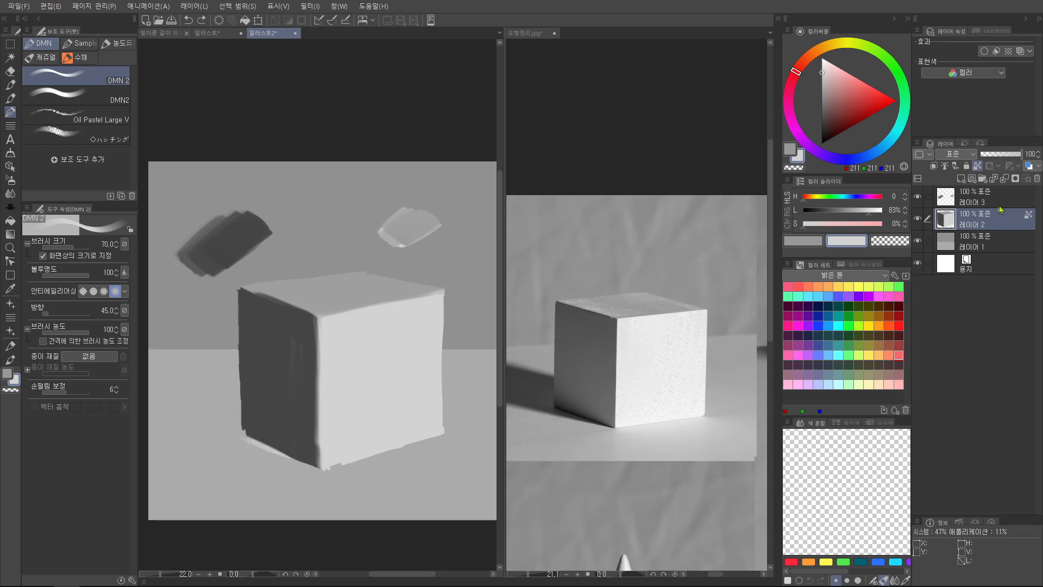
# - Merge the grey-patch layer into the cube layer and trim the cube's lower edges with the transparent colour
pyautogui.click(1026, 200)
pyautogui.hotkey('ctrl', 'e')
pyautogui.moveTo(244, 434)
pyautogui.mouseDown()
pyautogui.moveTo(320, 468)
pyautogui.moveTo(271, 441)
pyautogui.mouseUp()
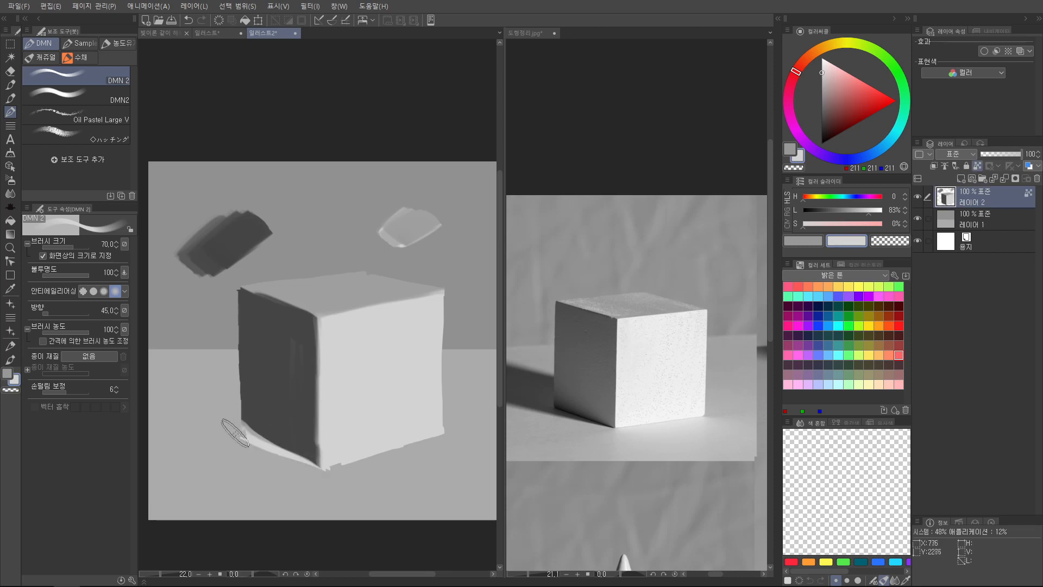
pyautogui.press('c')
pyautogui.moveTo(244, 437); pyautogui.dragTo(320, 479)
pyautogui.moveTo(364, 462)
pyautogui.mouseDown()
pyautogui.moveTo(348, 413)
pyautogui.moveTo(421, 398)
pyautogui.mouseUp()
pyautogui.moveTo(352, 423); pyautogui.dragTo(432, 390)
# - Trim the lit face's outer upper corner at brush size 30 and touch up the top face in RGB 158 at size 25
pyautogui.press('[')
pyautogui.press('[')
pyautogui.press('[')
pyautogui.press('[')
pyautogui.moveTo(433, 298); pyautogui.dragTo(434, 247)
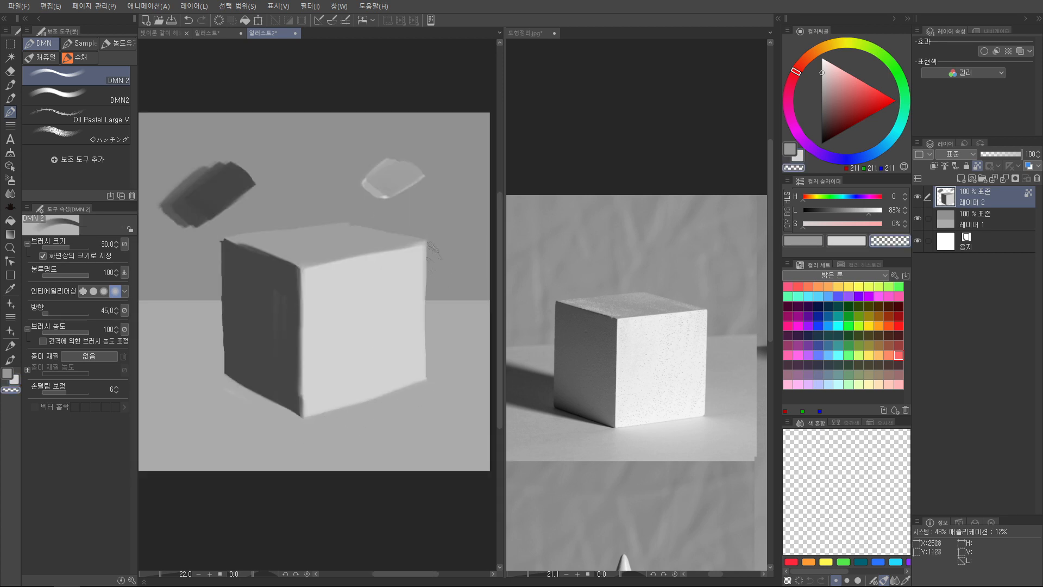
pyautogui.moveTo(375, 315); pyautogui.dragTo(375, 329)
pyautogui.keyDown('alt'); pyautogui.click(370, 248); pyautogui.keyUp('alt')
pyautogui.press('[')
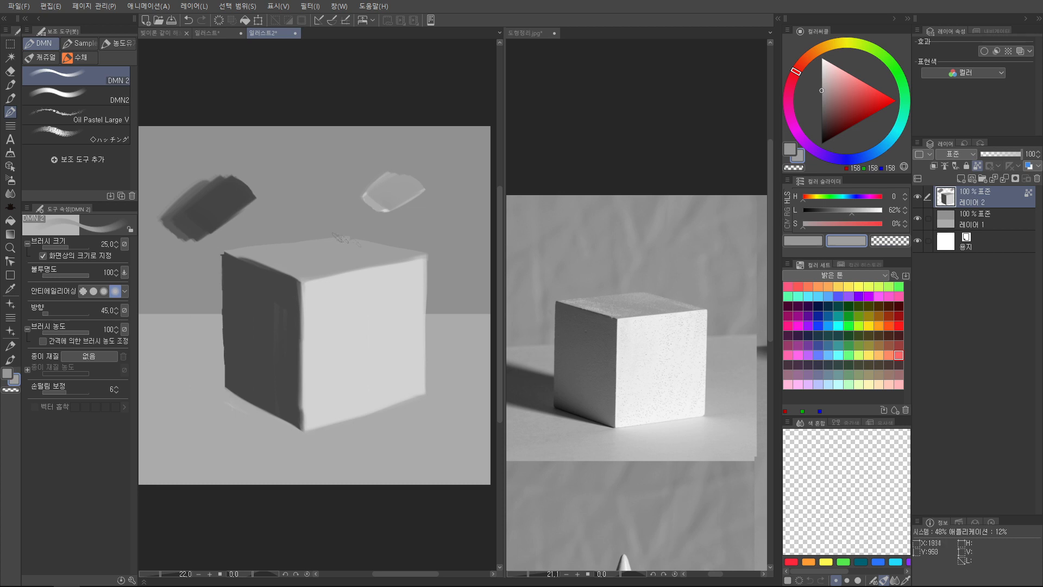
# - Refine the shaded face's edges, alternating the sampled dark grey with the transparent colour
pyautogui.keyDown('alt'); pyautogui.click(232, 273); pyautogui.keyUp('alt')
pyautogui.moveTo(221, 180); pyautogui.dragTo(248, 180)
pyautogui.press('c')
pyautogui.moveTo(222, 284); pyautogui.dragTo(225, 467)
pyautogui.moveTo(224, 356); pyautogui.dragTo(225, 474)
pyautogui.moveTo(257, 369); pyautogui.dragTo(209, 369)
pyautogui.moveTo(280, 328); pyautogui.dragTo(353, 329)
pyautogui.press('c')
pyautogui.press(']')
pyautogui.press(']')
pyautogui.press(']')
pyautogui.press(']')
pyautogui.moveTo(202, 327); pyautogui.dragTo(237, 335)
pyautogui.moveTo(349, 327); pyautogui.dragTo(298, 327)
# - Erase the dark and light grey patches above the cube with the transparent colour at brush size 60
pyautogui.press('c')
pyautogui.press(']')
pyautogui.press(']')
pyautogui.moveTo(282, 273)
pyautogui.mouseDown()
pyautogui.moveTo(228, 305)
pyautogui.moveTo(202, 303)
pyautogui.moveTo(216, 276)
pyautogui.mouseUp()
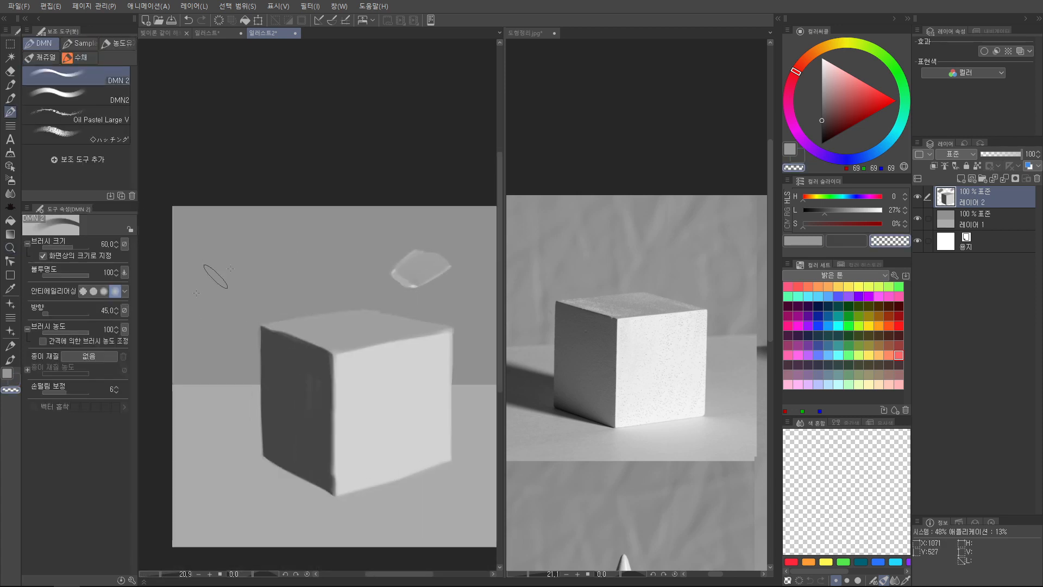
pyautogui.moveTo(396, 256); pyautogui.dragTo(434, 268)
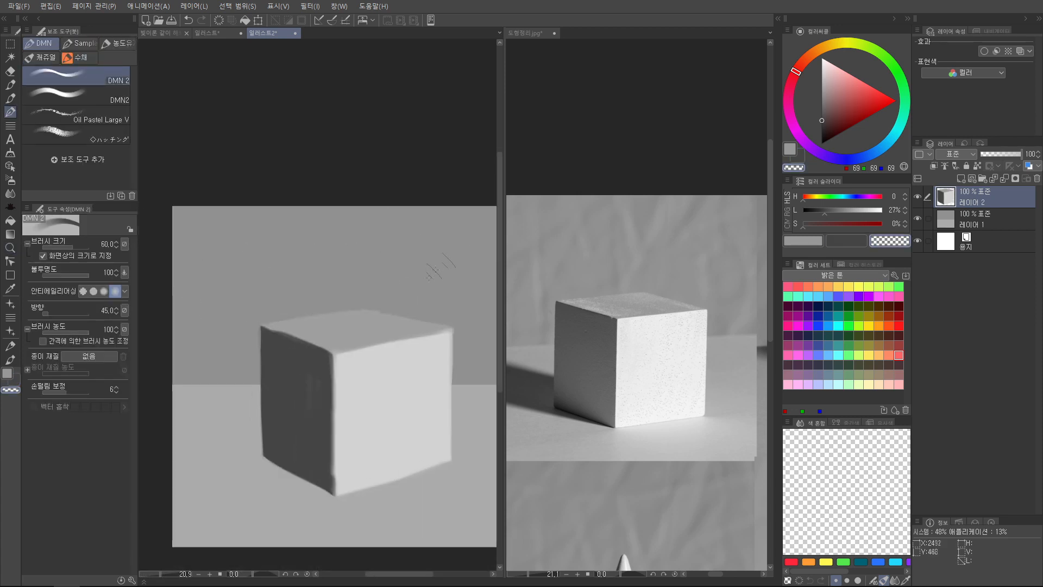
# - Trim the uneven bump at the back corner of the cube's top face
pyautogui.press('Tab')
pyautogui.scroll(3, 377, 286)
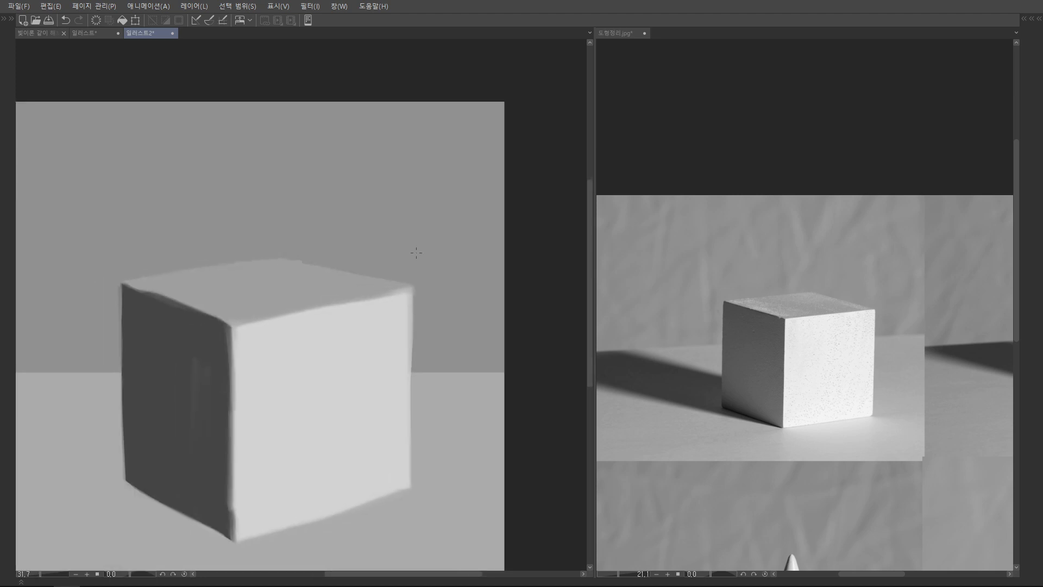
pyautogui.press('Tab')
pyautogui.moveTo(320, 272); pyautogui.dragTo(318, 300)
pyautogui.press('Tab')
pyautogui.press('Tab')
pyautogui.scroll(2, 331, 296)
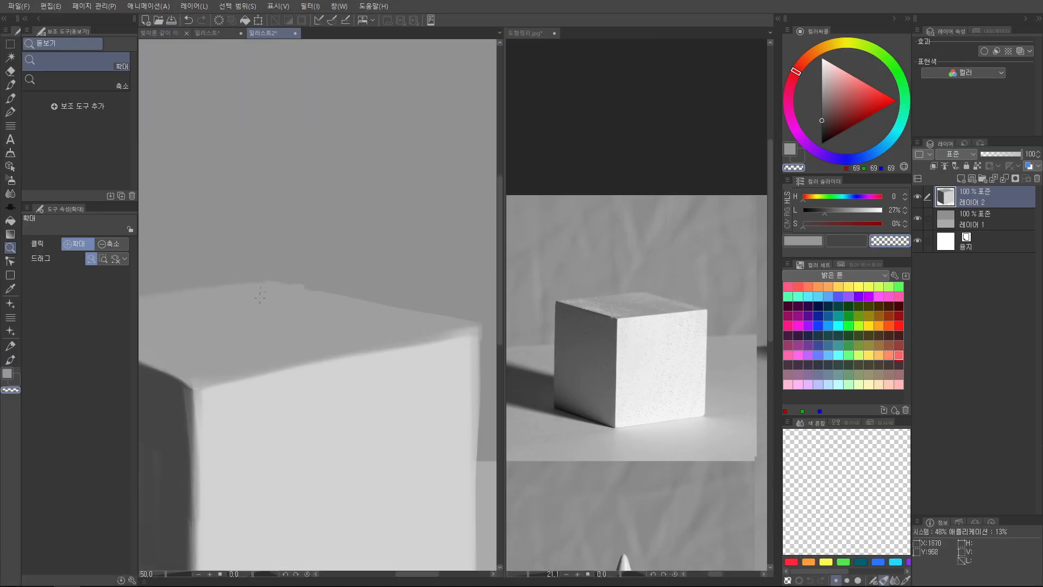
pyautogui.press('Tab')
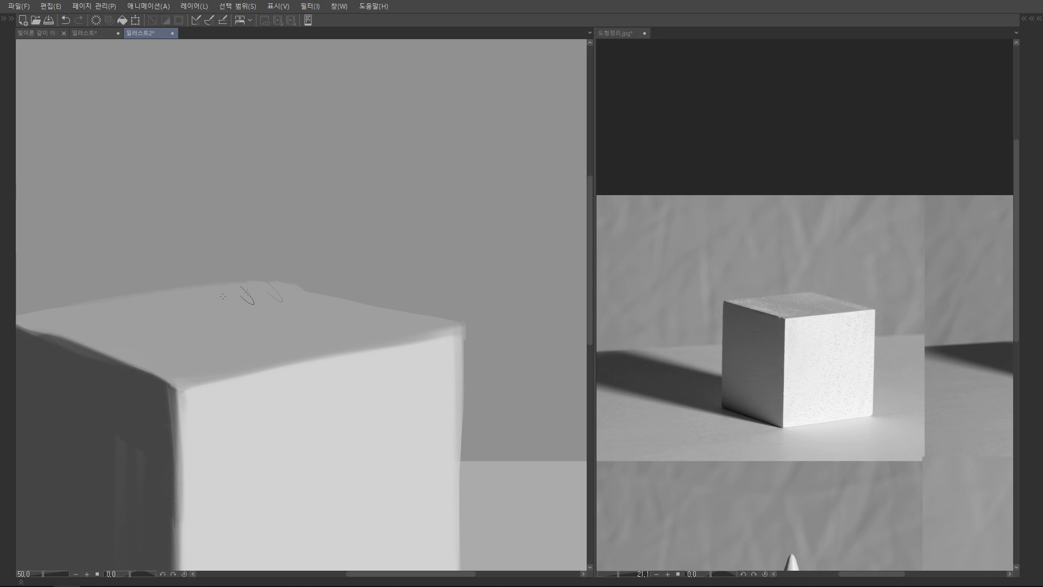
pyautogui.moveTo(268, 289); pyautogui.dragTo(300, 272)
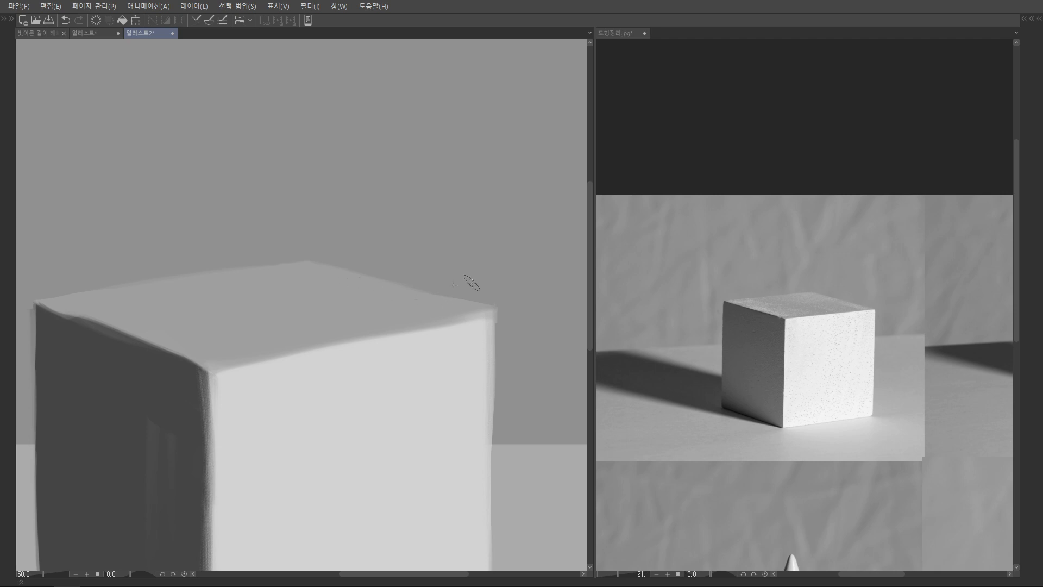
# - Touch up the edges between the top face and the two side faces, undoing the last stroke
pyautogui.scroll(-3, 472, 283)
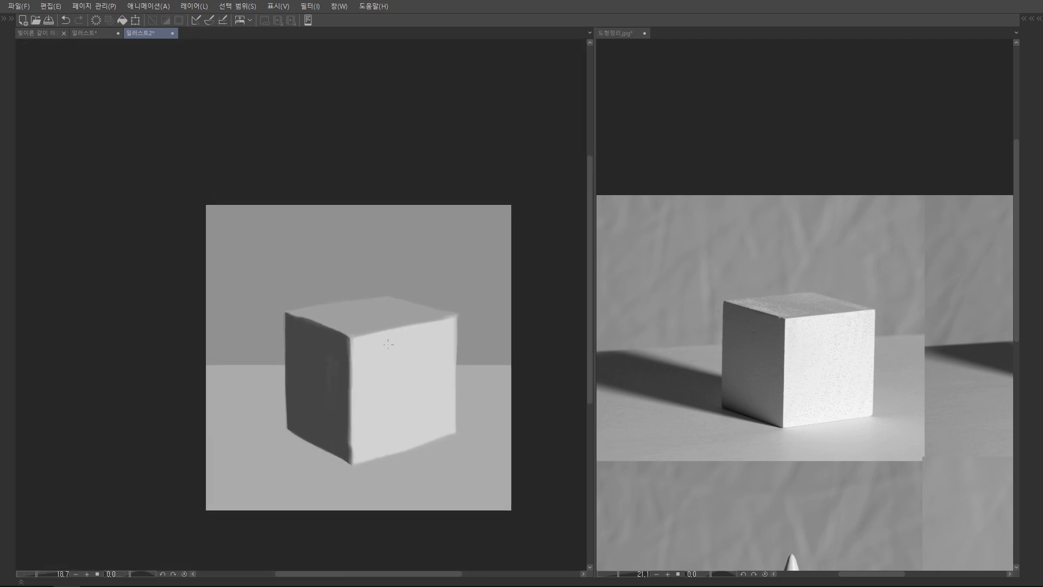
pyautogui.scroll(3, 348, 346)
pyautogui.moveTo(333, 338); pyautogui.dragTo(490, 305)
pyautogui.moveTo(284, 315); pyautogui.dragTo(329, 326)
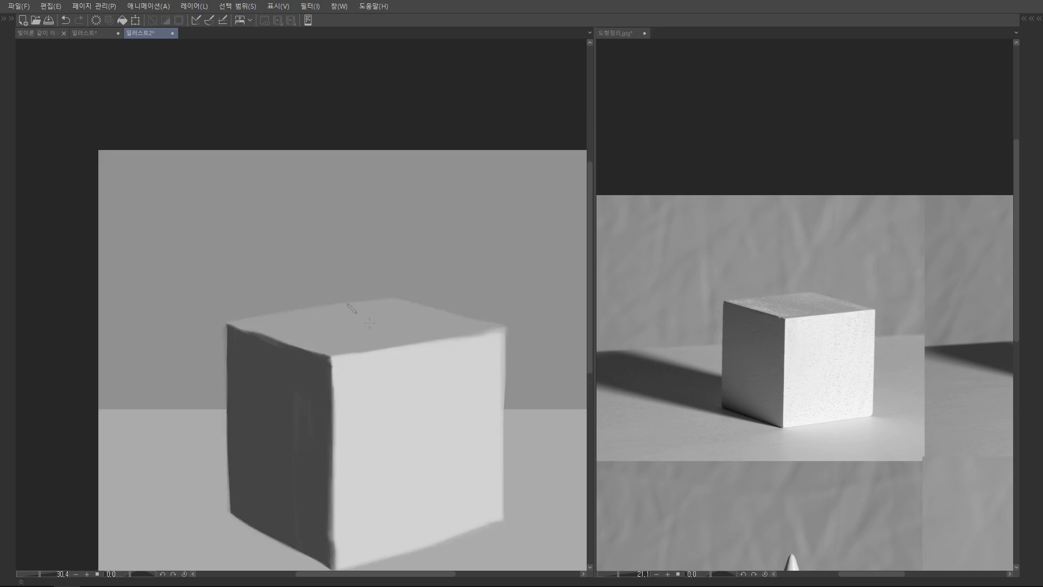
pyautogui.scroll(-2, 418, 352)
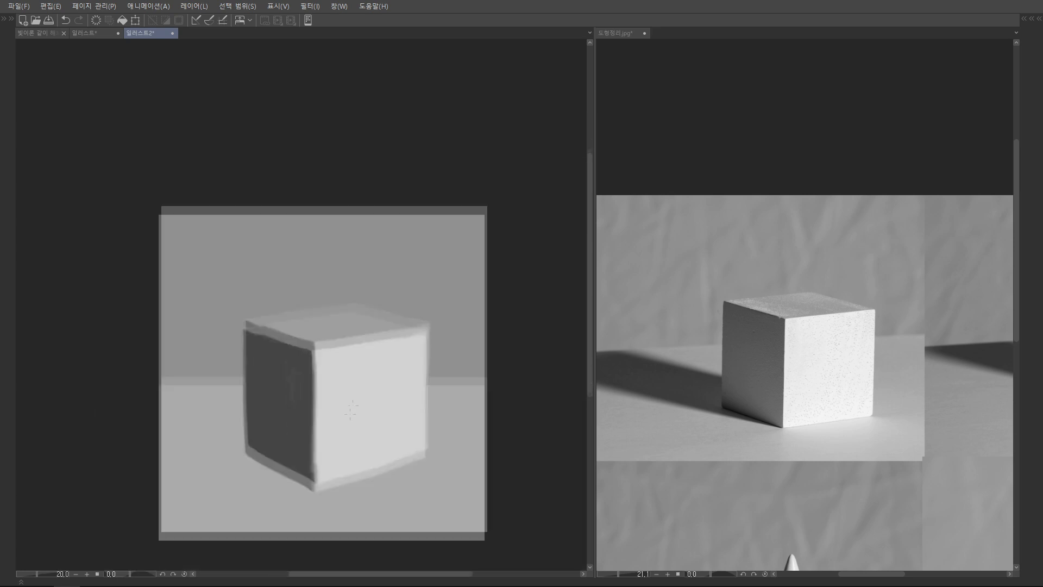
pyautogui.scroll(2, 325, 419)
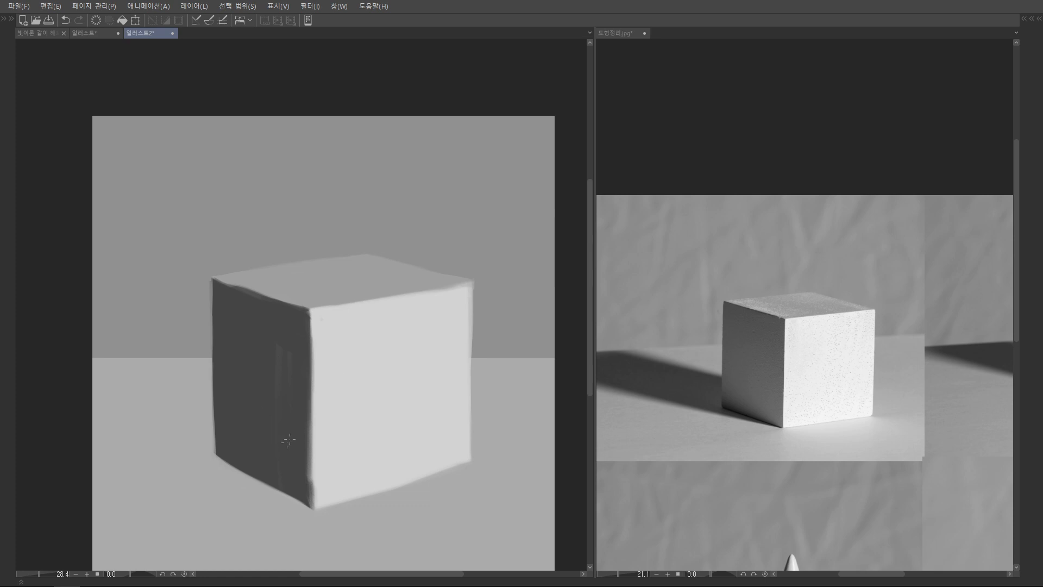
pyautogui.hotkey('ctrl', 'z')
# - Straighten and sharpen the cube's edges around the front vertical corner with repeated brush strokes
pyautogui.scroll(3, 288, 441)
pyautogui.moveTo(212, 358)
pyautogui.mouseDown()
pyautogui.moveTo(284, 408)
pyautogui.moveTo(429, 347)
pyautogui.mouseUp()
pyautogui.moveTo(245, 427)
pyautogui.mouseDown()
pyautogui.moveTo(452, 331)
pyautogui.moveTo(354, 419)
pyautogui.mouseUp()
pyautogui.moveTo(404, 213); pyautogui.dragTo(311, 399)
pyautogui.moveTo(388, 243); pyautogui.dragTo(319, 429)
pyautogui.moveTo(398, 202); pyautogui.dragTo(311, 433)
pyautogui.moveTo(364, 284); pyautogui.dragTo(303, 438)
pyautogui.moveTo(312, 393); pyautogui.dragTo(302, 414)
pyautogui.moveTo(383, 209); pyautogui.dragTo(284, 443)
pyautogui.moveTo(383, 205)
pyautogui.mouseDown()
pyautogui.moveTo(278, 445)
pyautogui.moveTo(347, 301)
pyautogui.moveTo(337, 321)
pyautogui.mouseUp()
pyautogui.moveTo(348, 228); pyautogui.dragTo(375, 337)
pyautogui.moveTo(232, 354); pyautogui.dragTo(299, 353)
pyautogui.moveTo(209, 329)
pyautogui.mouseDown()
pyautogui.moveTo(215, 429)
pyautogui.moveTo(216, 367)
pyautogui.mouseUp()
pyautogui.moveTo(224, 391); pyautogui.dragTo(173, 387)
pyautogui.moveTo(263, 284); pyautogui.dragTo(351, 309)
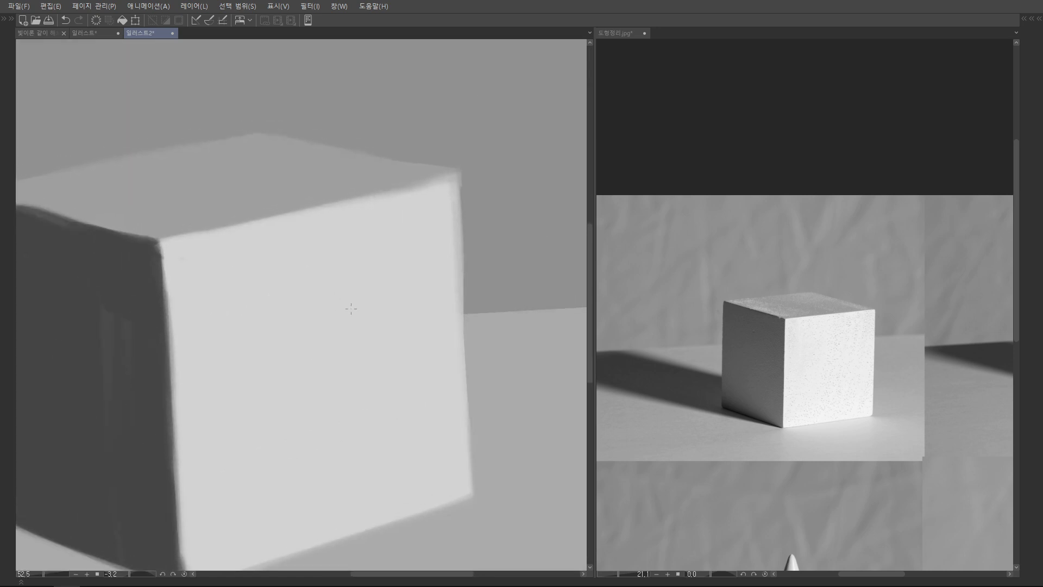
# - Smooth the streaks on the shaded face and crisp its upper edge, undoing the last corner stroke
pyautogui.moveTo(251, 338); pyautogui.dragTo(388, 318)
pyautogui.moveTo(243, 271)
pyautogui.mouseDown()
pyautogui.moveTo(246, 382)
pyautogui.moveTo(257, 401)
pyautogui.mouseUp()
pyautogui.moveTo(234, 337); pyautogui.dragTo(245, 428)
pyautogui.moveTo(185, 284); pyautogui.dragTo(299, 310)
pyautogui.moveTo(133, 270); pyautogui.dragTo(227, 287)
pyautogui.moveTo(298, 339)
pyautogui.mouseDown()
pyautogui.moveTo(228, 337)
pyautogui.moveTo(304, 332)
pyautogui.mouseUp()
pyautogui.moveTo(234, 295)
pyautogui.mouseDown()
pyautogui.moveTo(354, 321)
pyautogui.moveTo(331, 345)
pyautogui.moveTo(273, 319)
pyautogui.mouseUp()
pyautogui.moveTo(392, 329); pyautogui.dragTo(433, 328)
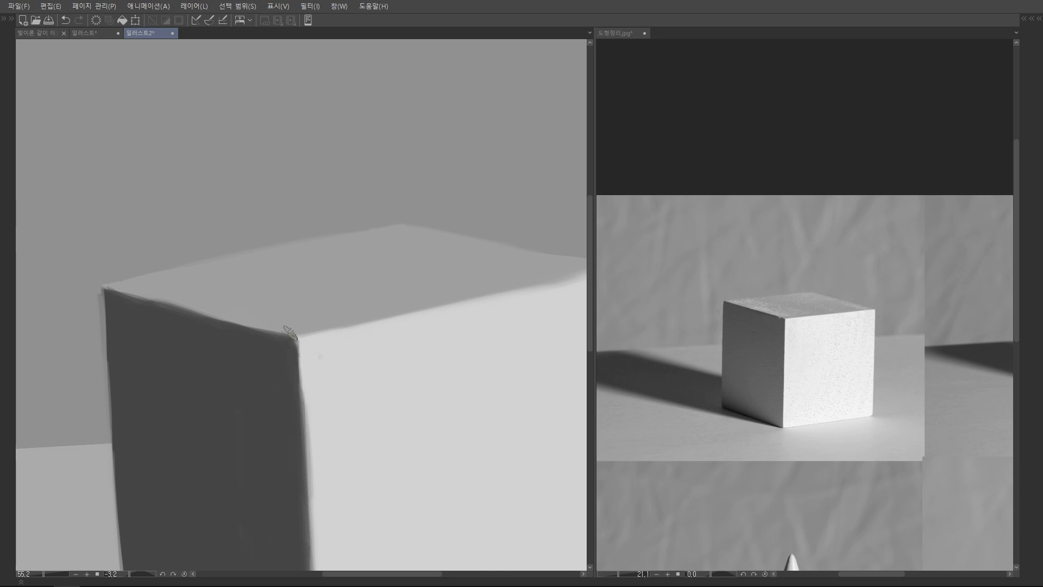
pyautogui.moveTo(288, 321); pyautogui.dragTo(290, 340)
pyautogui.hotkey('ctrl', 'z')
pyautogui.scroll(-6, 401, 289)
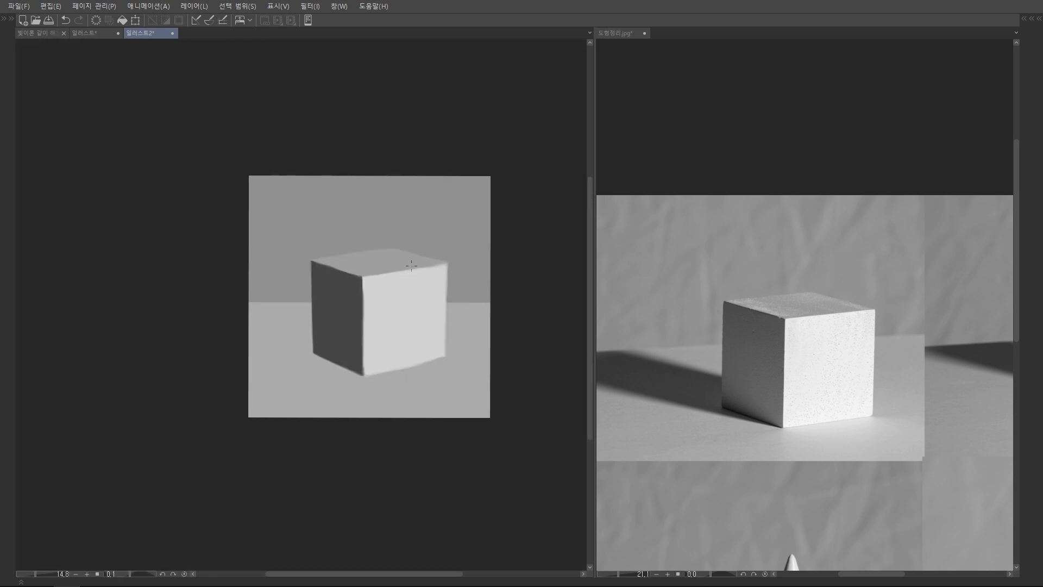
# - Add a new layer beneath the cube layer and choose a near-black grey (RGB 36) darker than the shaded face
pyautogui.press('Tab')
pyautogui.hotkey('ctrl', 'shift', 'n')
pyautogui.moveTo(988, 224); pyautogui.dragTo(1000, 245)
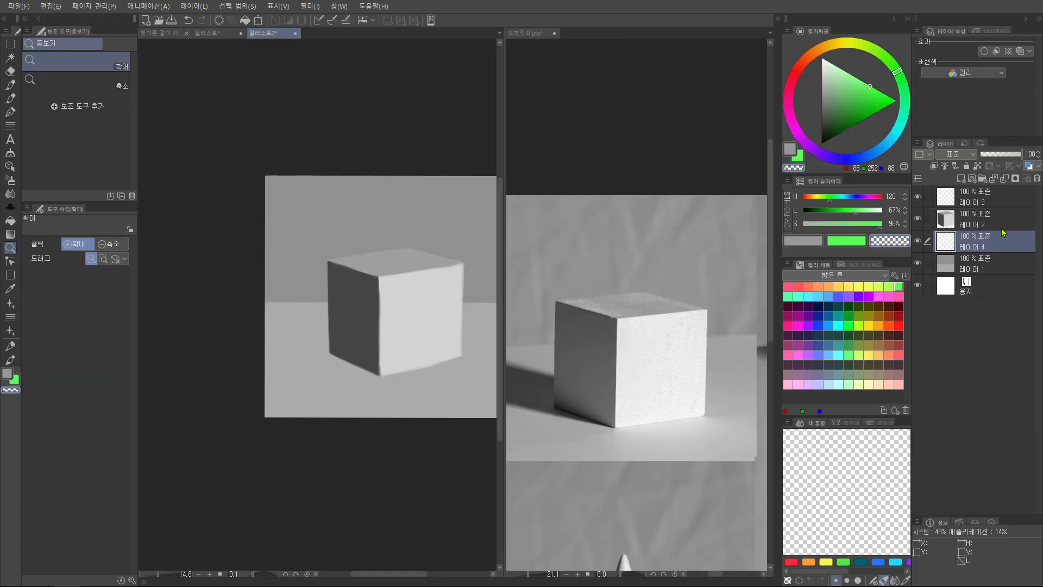
pyautogui.press('Tab')
pyautogui.scroll(4, 333, 391)
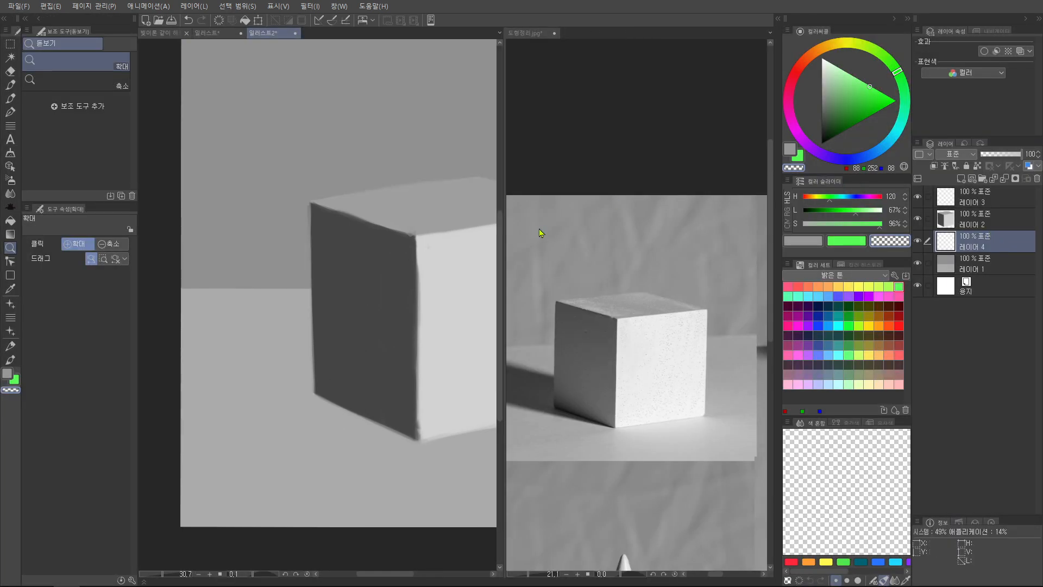
pyautogui.rightClick(350, 333)
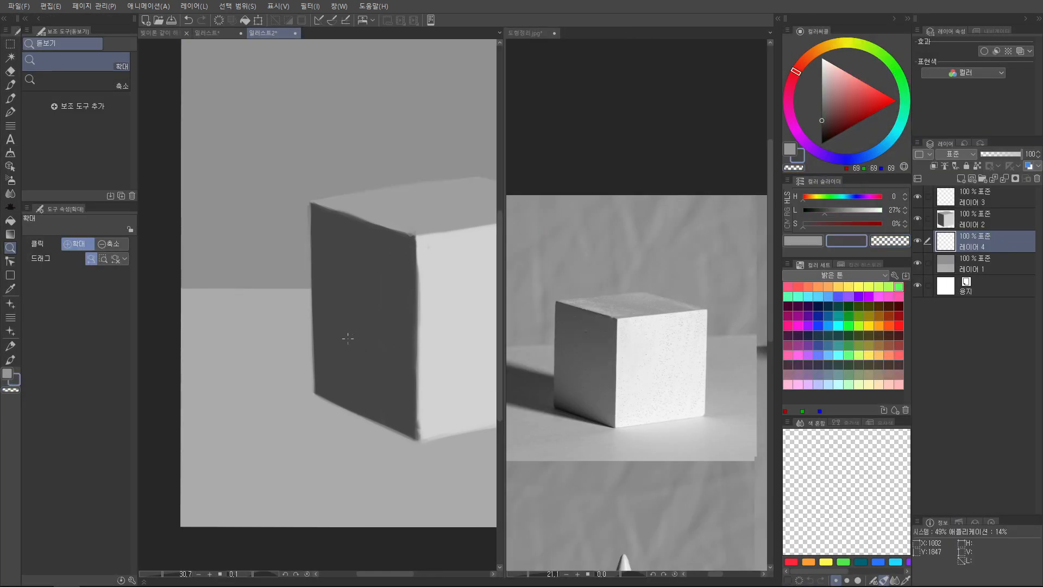
pyautogui.click(823, 131)
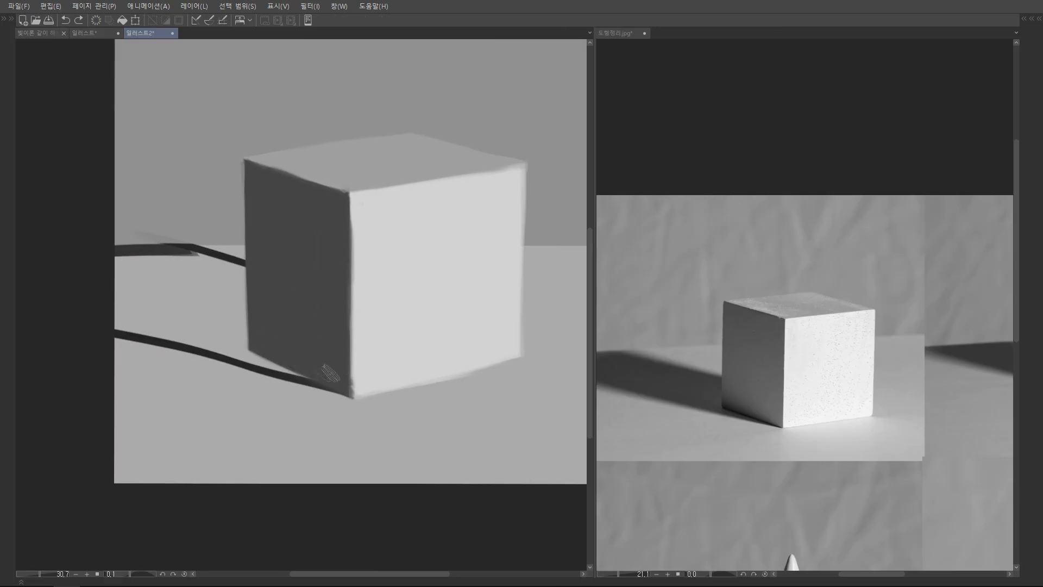
# - Outline and fill the cast shadow running from the cube's base to the left edge of the canvas
pyautogui.moveTo(326, 374)
pyautogui.mouseDown()
pyautogui.moveTo(199, 332)
pyautogui.moveTo(249, 271)
pyautogui.moveTo(104, 305)
pyautogui.moveTo(269, 363)
pyautogui.mouseUp()
pyautogui.moveTo(169, 246); pyautogui.dragTo(20, 249)
pyautogui.moveTo(174, 350); pyautogui.dragTo(252, 370)
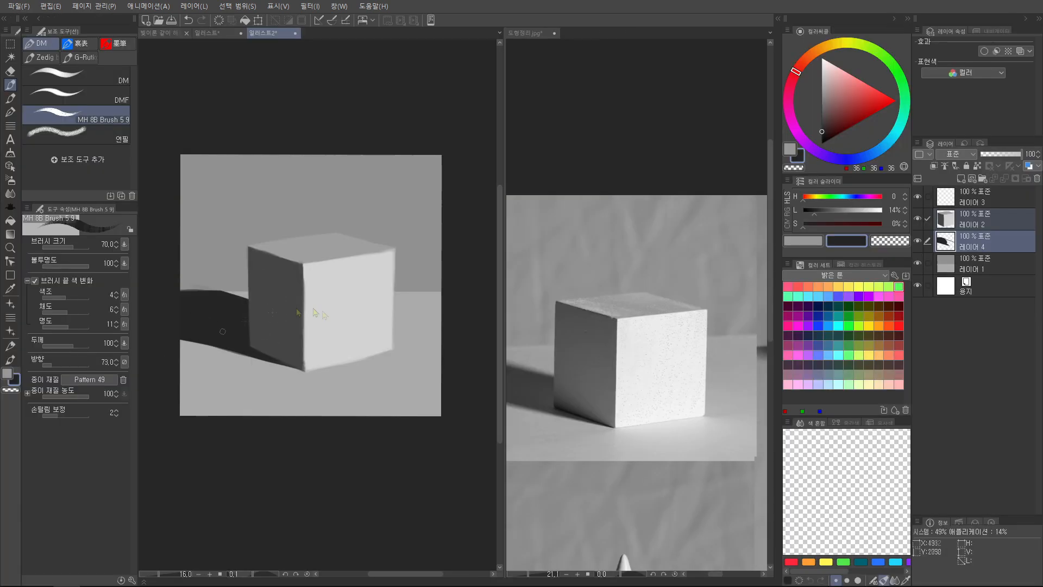
# - Move the cube and its cast shadow together slightly right and down on the canvas
pyautogui.hotkey('ctrl', 't')
pyautogui.moveTo(353, 348); pyautogui.dragTo(386, 359)
pyautogui.press('Return')
# - Refine the cast shadow on its own layer around the cube's base, trimming its edges with the transparent colour
pyautogui.click(975, 241)
pyautogui.press('b')
pyautogui.moveTo(247, 308)
pyautogui.mouseDown()
pyautogui.moveTo(302, 304)
pyautogui.moveTo(249, 281)
pyautogui.moveTo(240, 300)
pyautogui.moveTo(257, 332)
pyautogui.moveTo(239, 333)
pyautogui.moveTo(332, 368)
pyautogui.mouseUp()
pyautogui.press('c')
pyautogui.moveTo(298, 320); pyautogui.dragTo(331, 344)
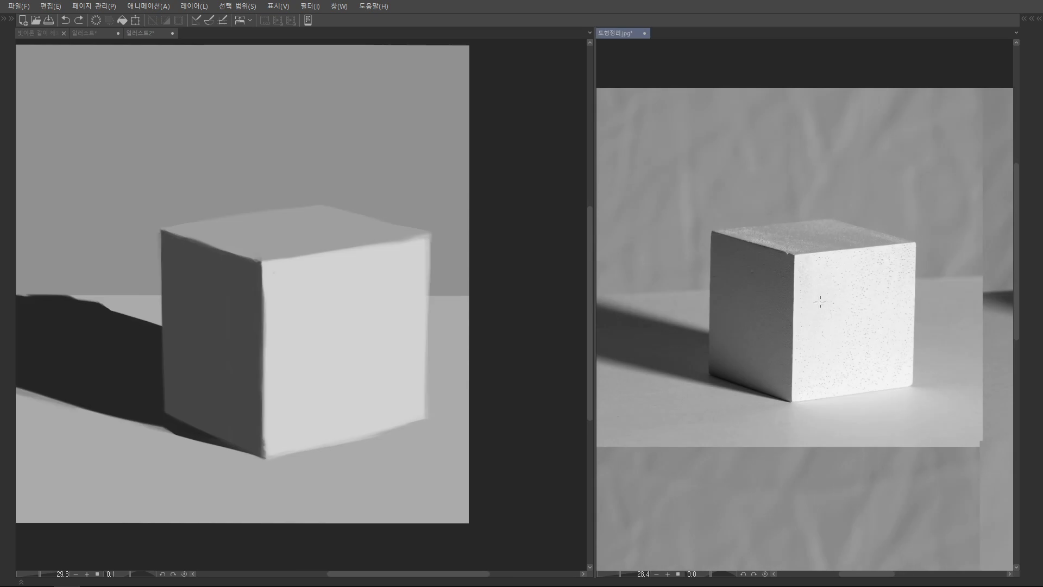
# - Enlarge the reference photo and circle the upper and lower areas of its cube's shaded face in red
pyautogui.moveTo(820, 301); pyautogui.dragTo(816, 311)
pyautogui.moveTo(373, 307); pyautogui.dragTo(343, 314)
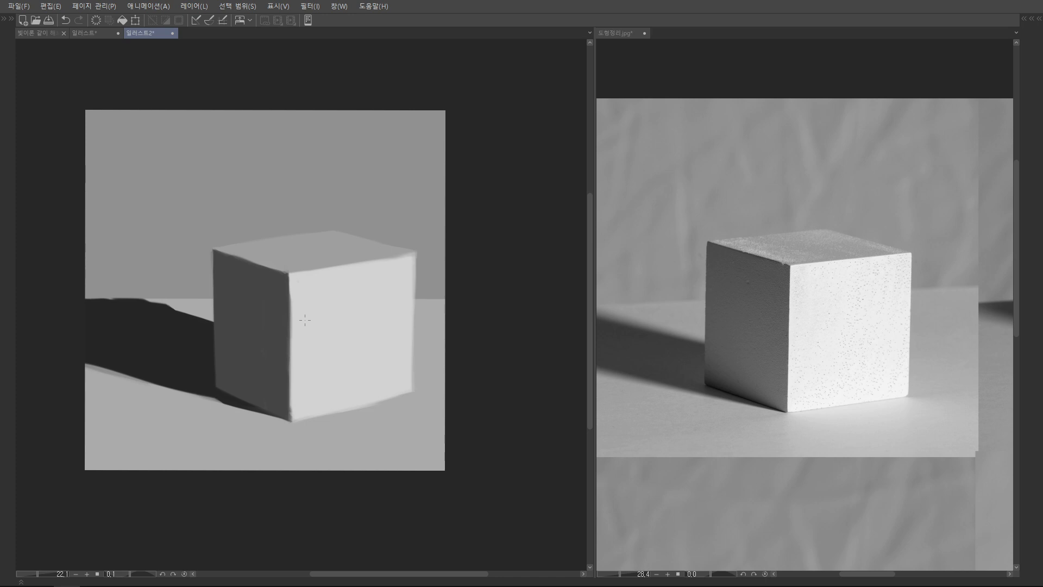
pyautogui.scroll(4, 770, 365)
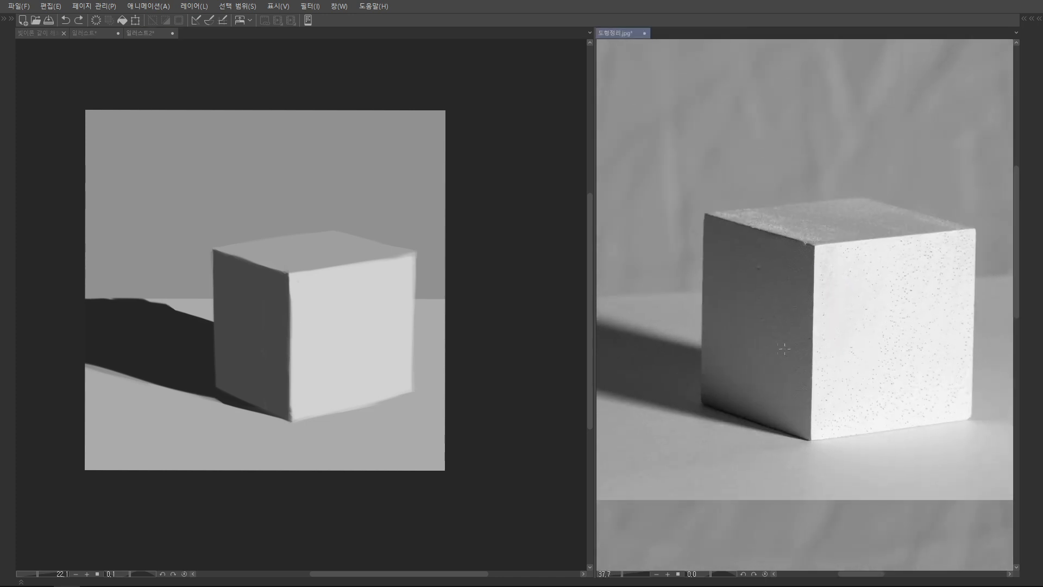
pyautogui.scroll(3, 770, 365)
pyautogui.moveTo(595, 334); pyautogui.dragTo(355, 361)
pyautogui.moveTo(747, 152); pyautogui.dragTo(763, 152)
pyautogui.press('Tab')
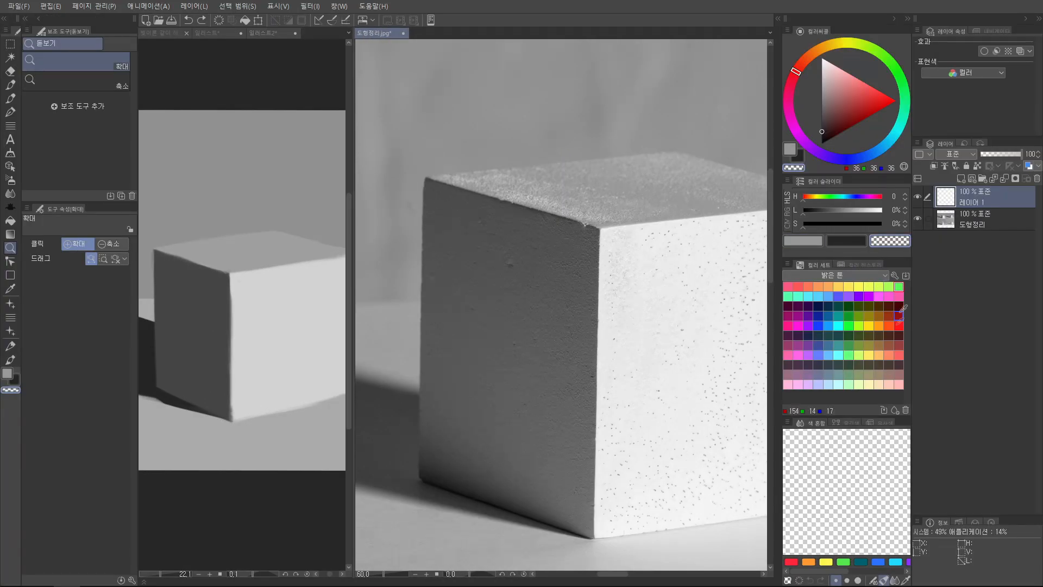
pyautogui.press('Tab')
pyautogui.moveTo(636, 205)
pyautogui.mouseDown()
pyautogui.moveTo(645, 274)
pyautogui.moveTo(671, 277)
pyautogui.mouseUp()
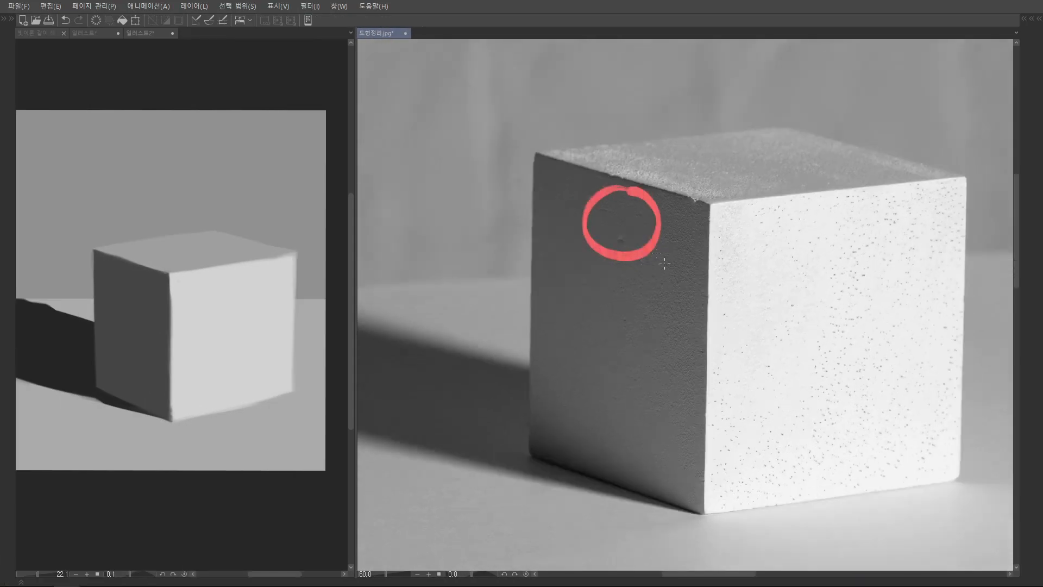
pyautogui.moveTo(608, 359)
pyautogui.mouseDown()
pyautogui.moveTo(645, 380)
pyautogui.moveTo(611, 357)
pyautogui.mouseUp()
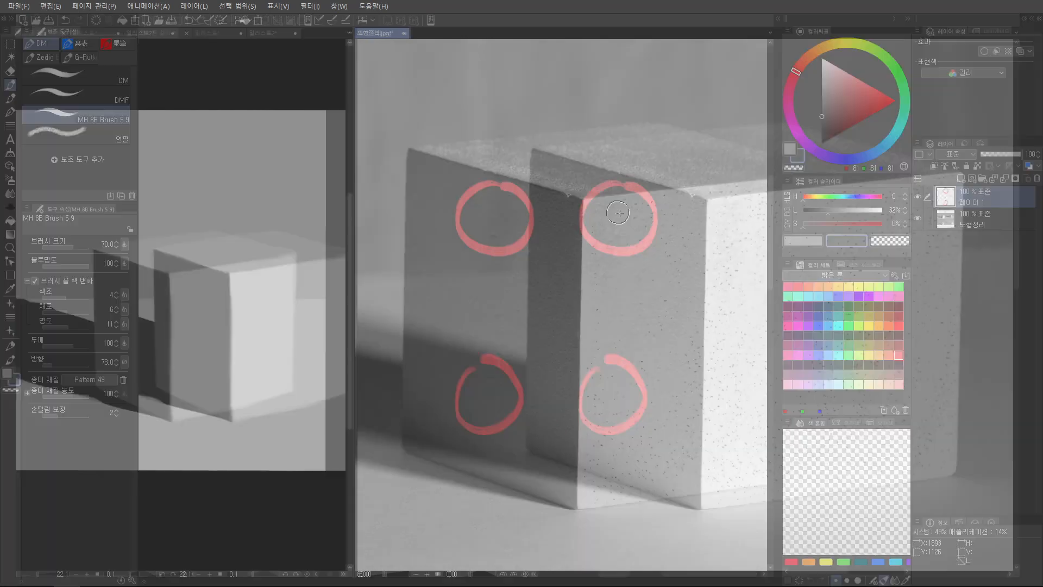
# - Sample the greys inside both red circles on the reference cube's shaded face to compare their brightness
pyautogui.press('Tab')
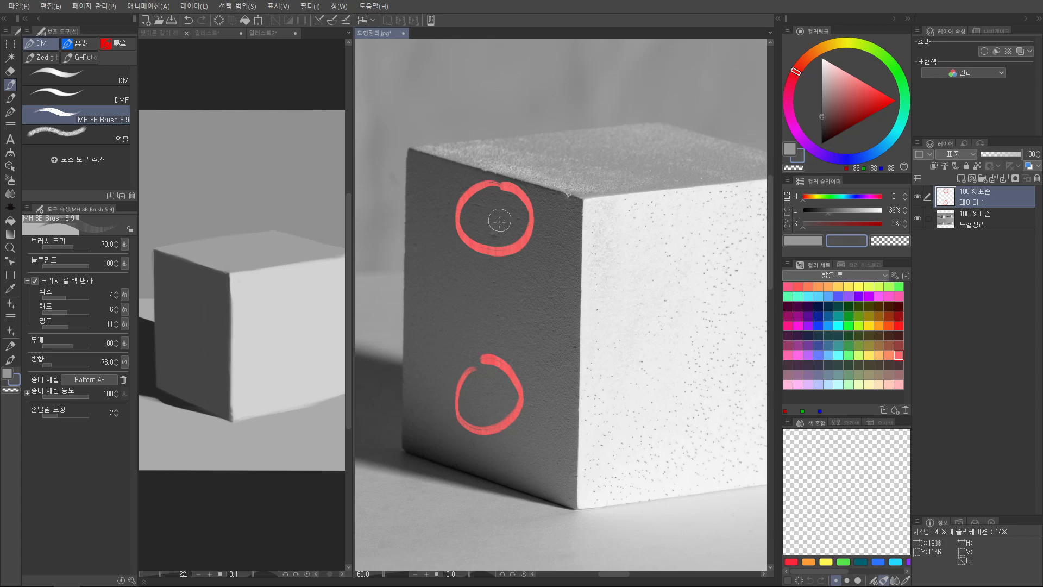
pyautogui.keyDown('alt'); pyautogui.click(488, 395); pyautogui.keyUp('alt')
pyautogui.keyDown('alt'); pyautogui.click(494, 216); pyautogui.keyUp('alt')
pyautogui.keyDown('alt'); pyautogui.click(488, 405); pyautogui.keyUp('alt')
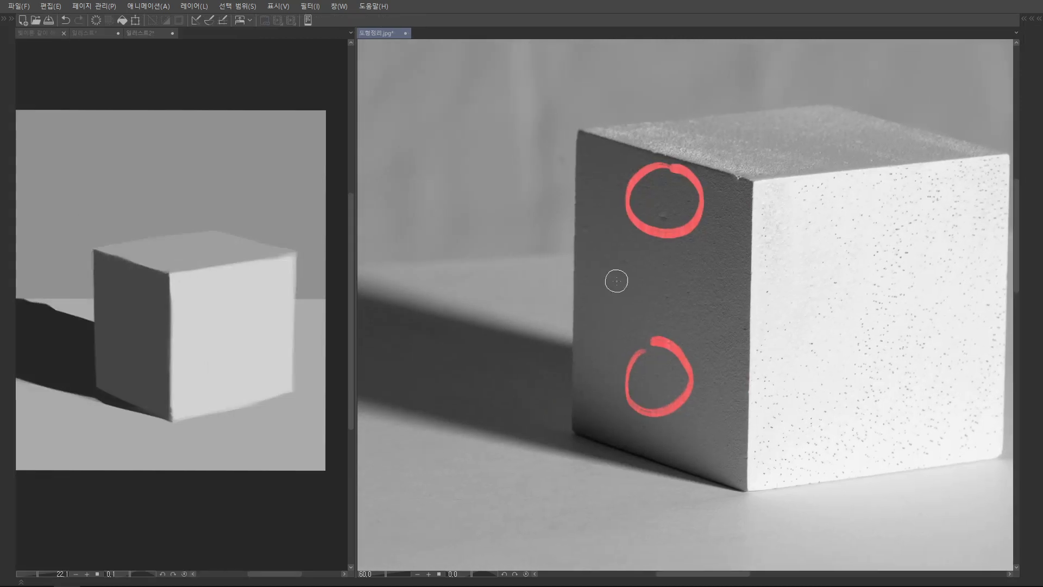
# - Undo the two red circles on the reference cube's shaded face
pyautogui.hotkey('ctrl', 'z')
pyautogui.hotkey('ctrl', 'z')
pyautogui.scroll(-3, 690, 247)
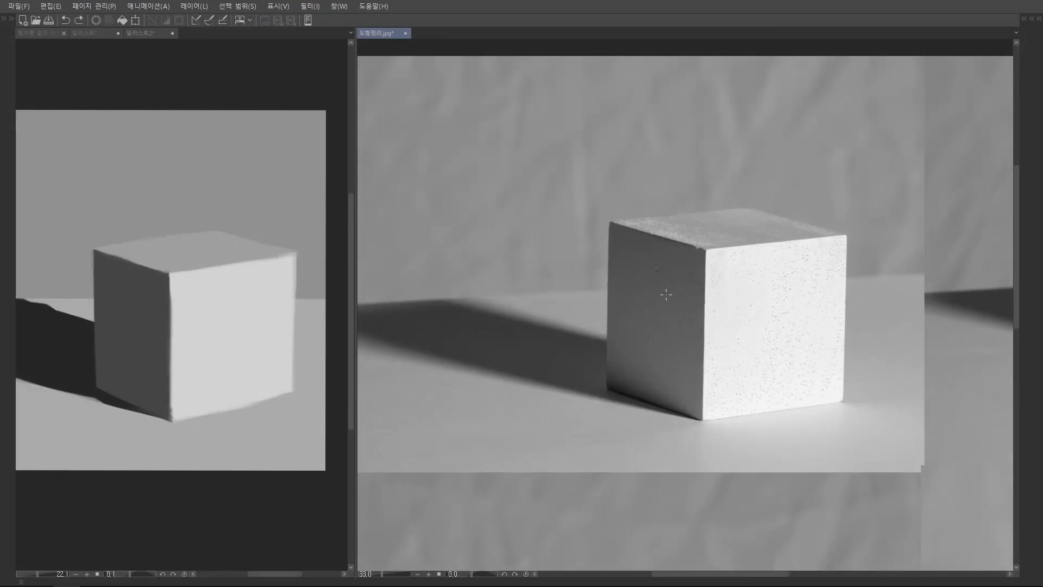
pyautogui.moveTo(666, 294); pyautogui.dragTo(650, 290)
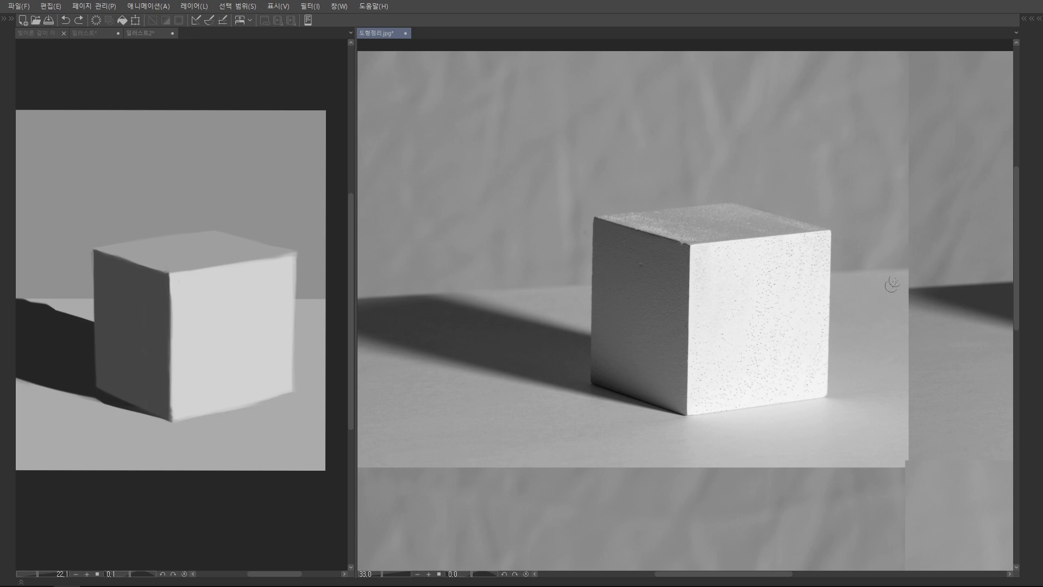
# - Mark the reference cube's shaded face in red with horizontal strokes, an upward arrow from the ground and a line along its upper edge
pyautogui.moveTo(940, 271)
pyautogui.mouseDown()
pyautogui.moveTo(653, 427)
pyautogui.moveTo(650, 388)
pyautogui.mouseUp()
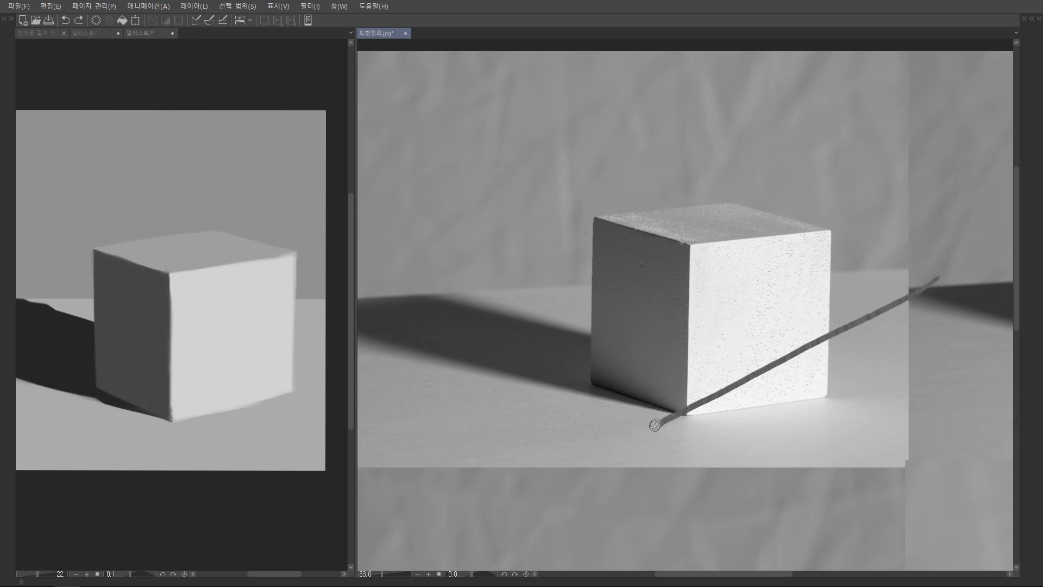
pyautogui.hotkey('ctrl', 'z')
pyautogui.press('Tab')
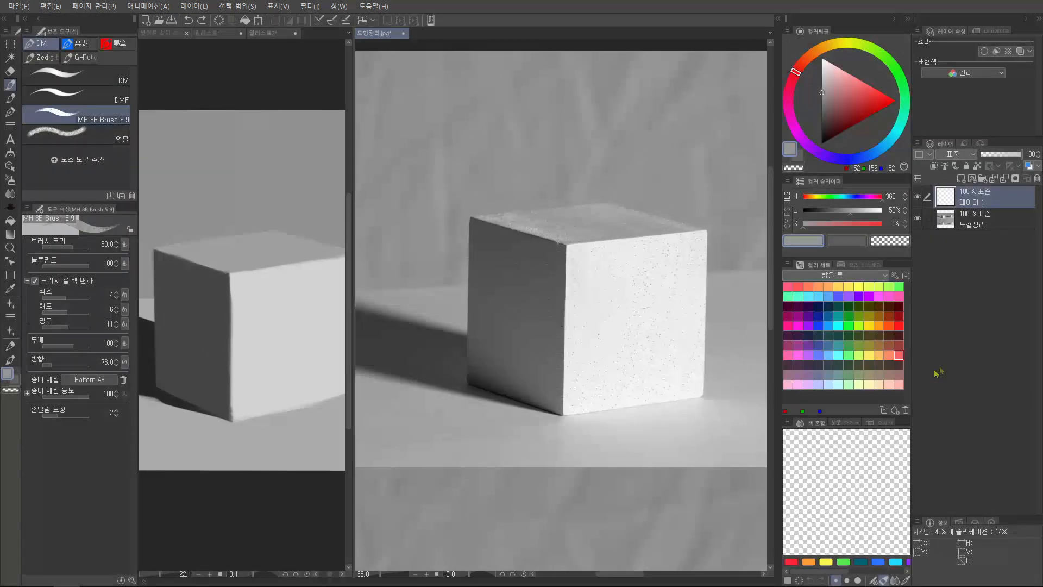
pyautogui.click(897, 317)
pyautogui.press('Tab')
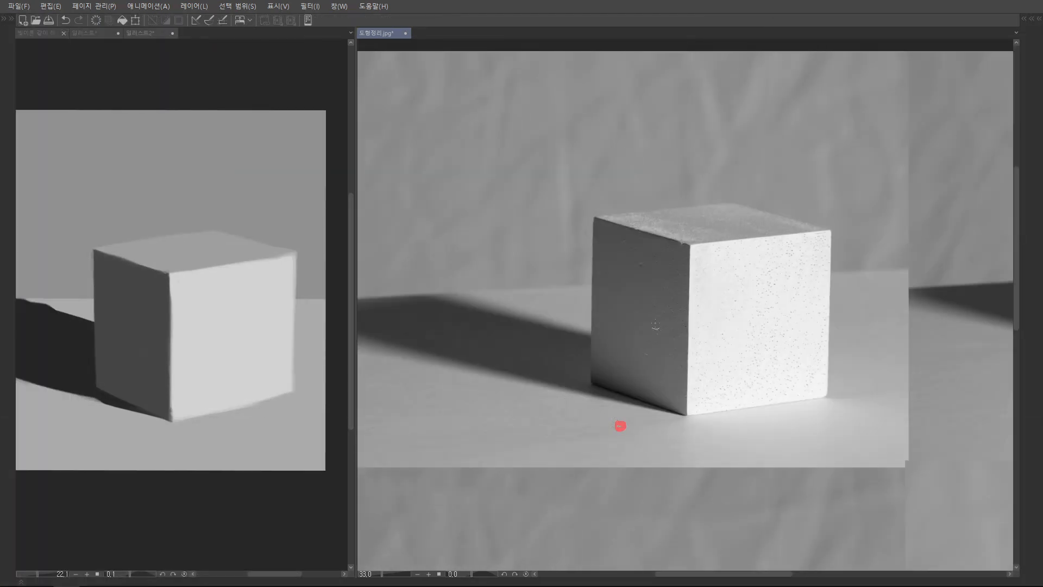
pyautogui.moveTo(592, 378); pyautogui.dragTo(672, 404)
pyautogui.moveTo(605, 356); pyautogui.dragTo(684, 383)
pyautogui.moveTo(602, 338); pyautogui.dragTo(675, 357)
pyautogui.moveTo(608, 321)
pyautogui.mouseDown()
pyautogui.moveTo(672, 341)
pyautogui.moveTo(653, 348)
pyautogui.mouseUp()
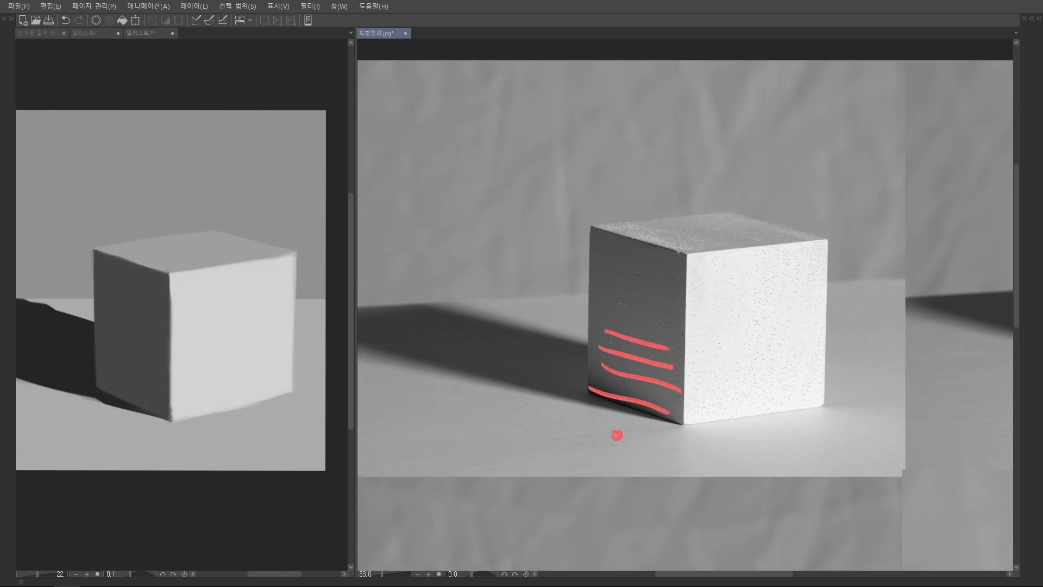
pyautogui.moveTo(572, 426)
pyautogui.mouseDown()
pyautogui.moveTo(617, 275)
pyautogui.moveTo(624, 284)
pyautogui.mouseUp()
pyautogui.moveTo(602, 231); pyautogui.dragTo(676, 250)
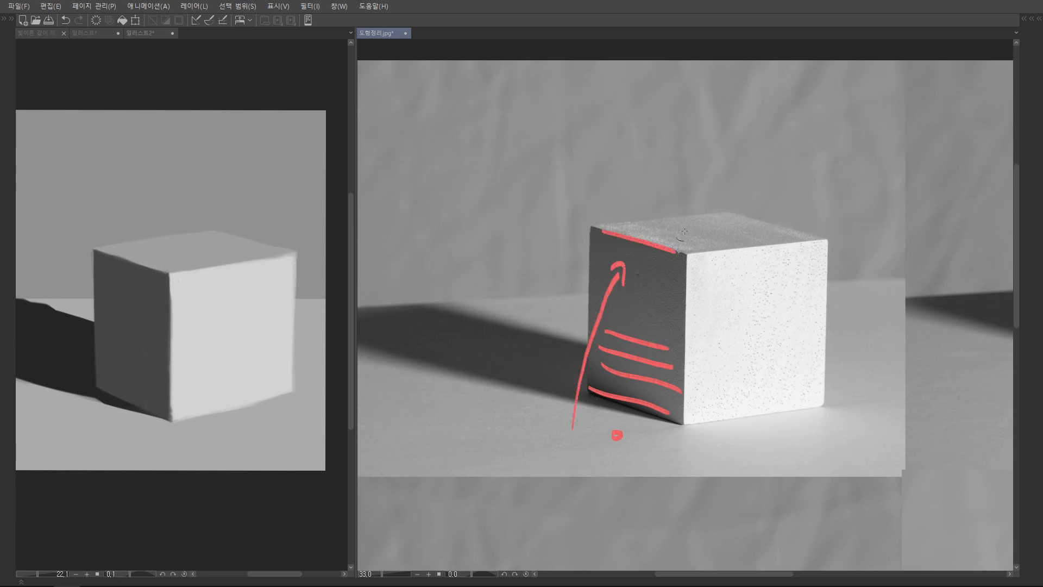
# - Undo all the red strokes and the arrow on the reference cube's shaded face
pyautogui.hotkey('ctrl', 'z')
pyautogui.hotkey('ctrl', 'z')
pyautogui.hotkey('ctrl', 'z')
pyautogui.hotkey('ctrl', 'z')
pyautogui.hotkey('ctrl', 'z')
pyautogui.hotkey('ctrl', 'z')
pyautogui.hotkey('ctrl', 'z')
pyautogui.hotkey('ctrl', 'z')
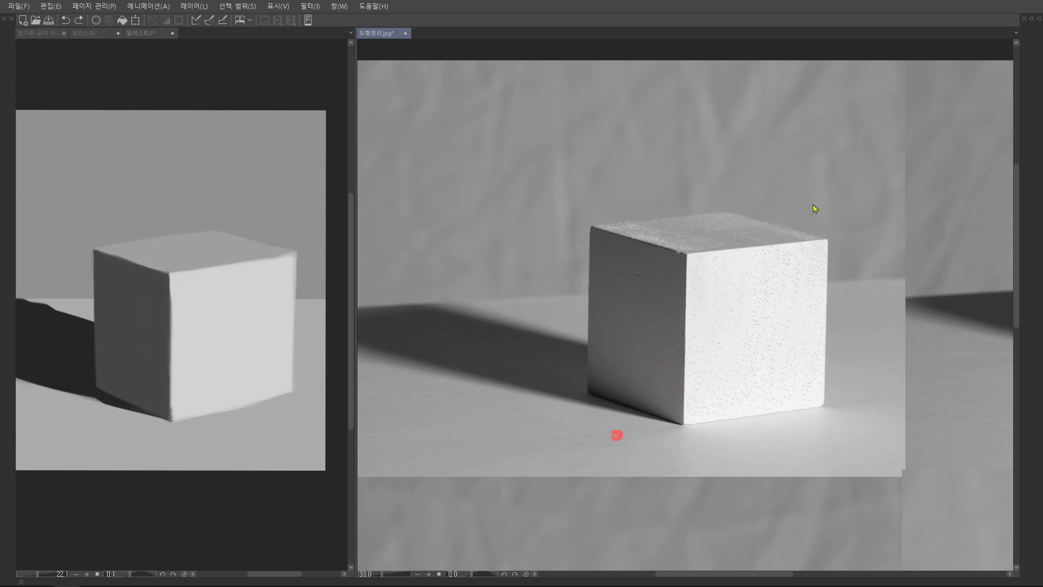
# - Lighten the shaded face's grey to 36% luminance and paint the lower half of the painted cube's shaded face with it
pyautogui.scroll(5, 209, 389)
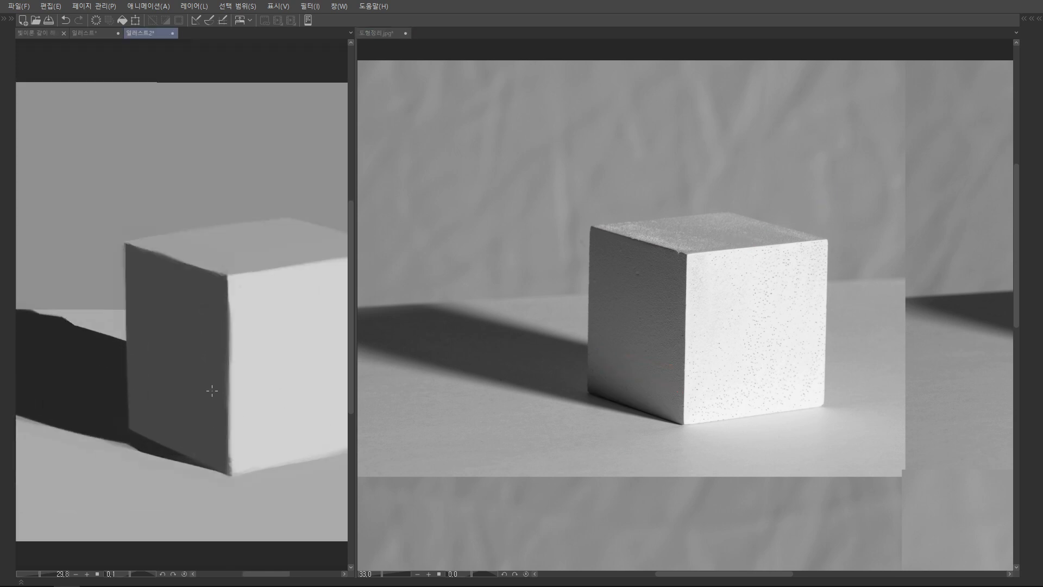
pyautogui.click(666, 349)
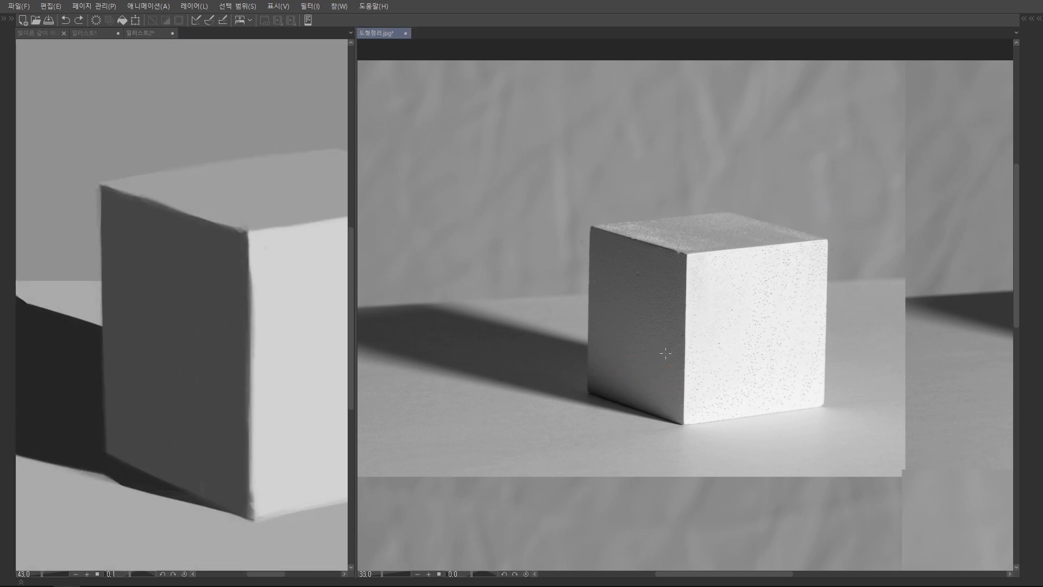
pyautogui.click(205, 378)
pyautogui.press('Tab')
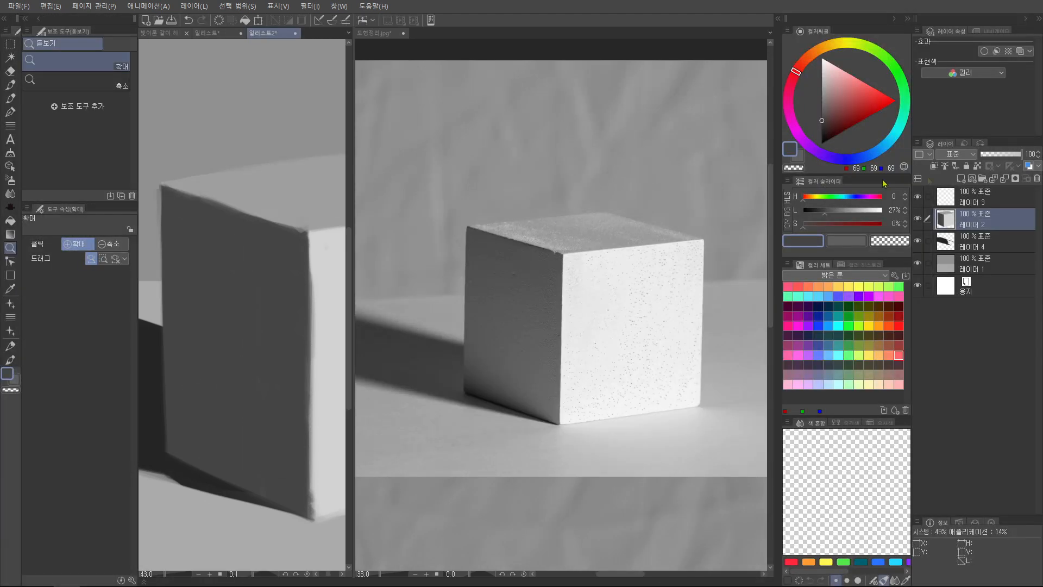
pyautogui.moveTo(833, 116); pyautogui.dragTo(820, 115)
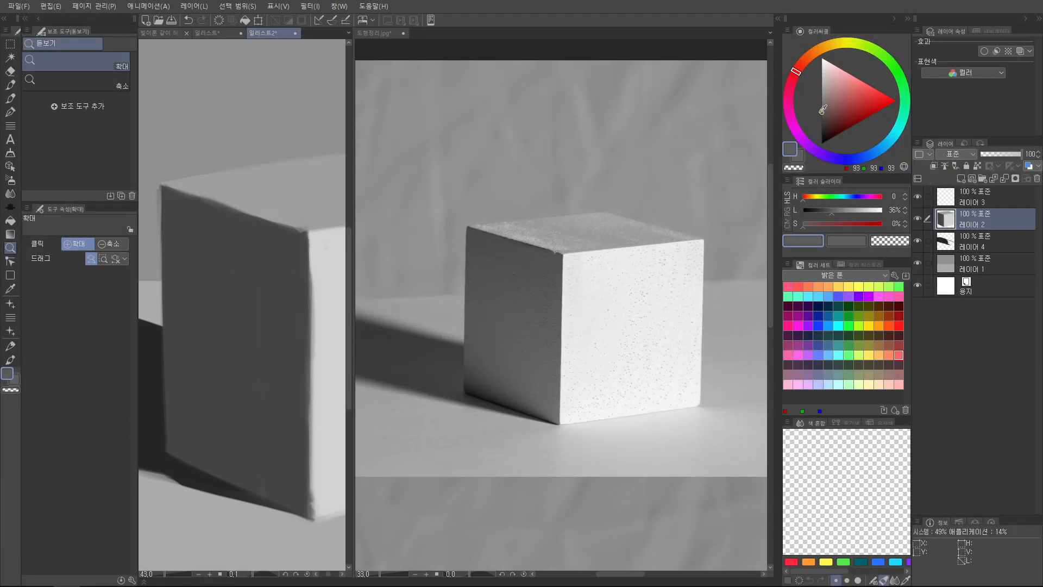
pyautogui.press('Tab')
pyautogui.moveTo(222, 391); pyautogui.dragTo(240, 363)
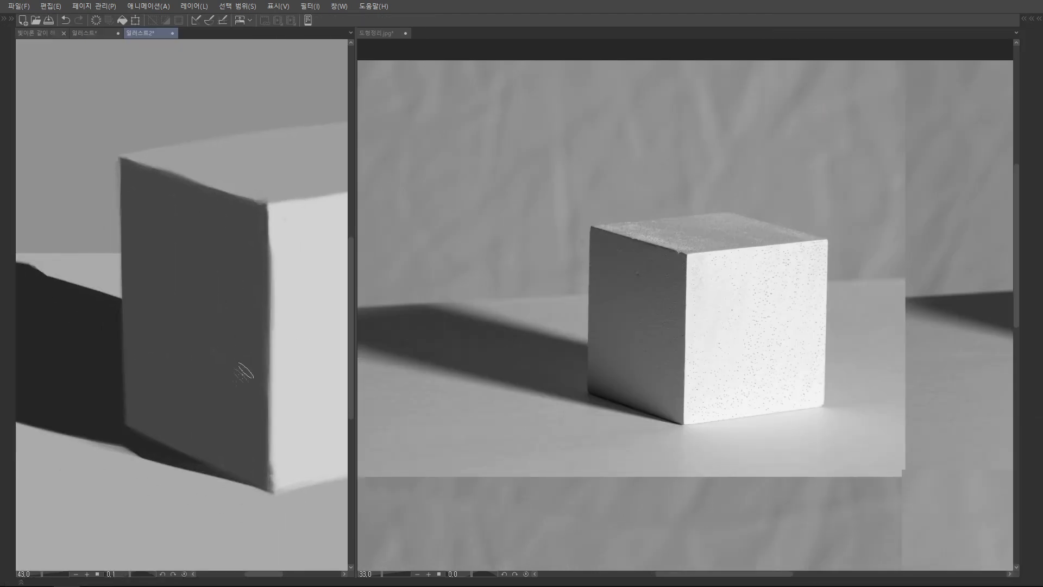
pyautogui.press('Tab')
pyautogui.press('Tab')
pyautogui.moveTo(252, 328)
pyautogui.mouseDown()
pyautogui.moveTo(254, 456)
pyautogui.moveTo(254, 335)
pyautogui.mouseUp()
pyautogui.hotkey('ctrl', 'z')
pyautogui.moveTo(252, 380)
pyautogui.mouseDown()
pyautogui.moveTo(254, 467)
pyautogui.moveTo(248, 372)
pyautogui.mouseUp()
pyautogui.moveTo(251, 416)
pyautogui.mouseDown()
pyautogui.moveTo(236, 331)
pyautogui.moveTo(214, 406)
pyautogui.moveTo(209, 334)
pyautogui.moveTo(191, 325)
pyautogui.moveTo(175, 440)
pyautogui.moveTo(135, 411)
pyautogui.moveTo(124, 312)
pyautogui.mouseUp()
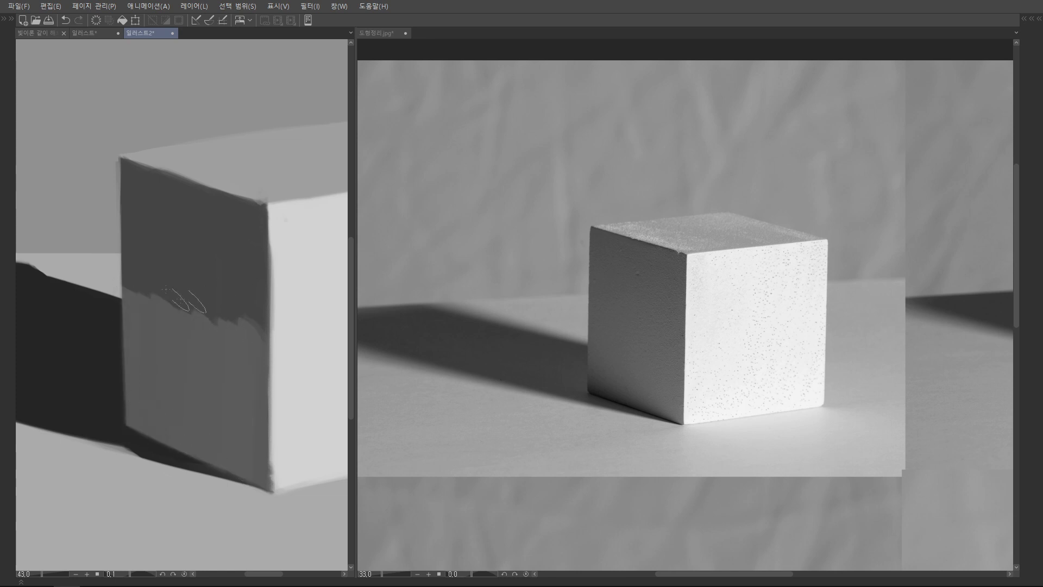
# - Blend the lighter lower half of the painted cube's shaded face smoothly into its darker upper half
pyautogui.press('j')
pyautogui.moveTo(241, 293)
pyautogui.mouseDown()
pyautogui.moveTo(236, 383)
pyautogui.moveTo(210, 293)
pyautogui.moveTo(163, 244)
pyautogui.moveTo(235, 394)
pyautogui.mouseUp()
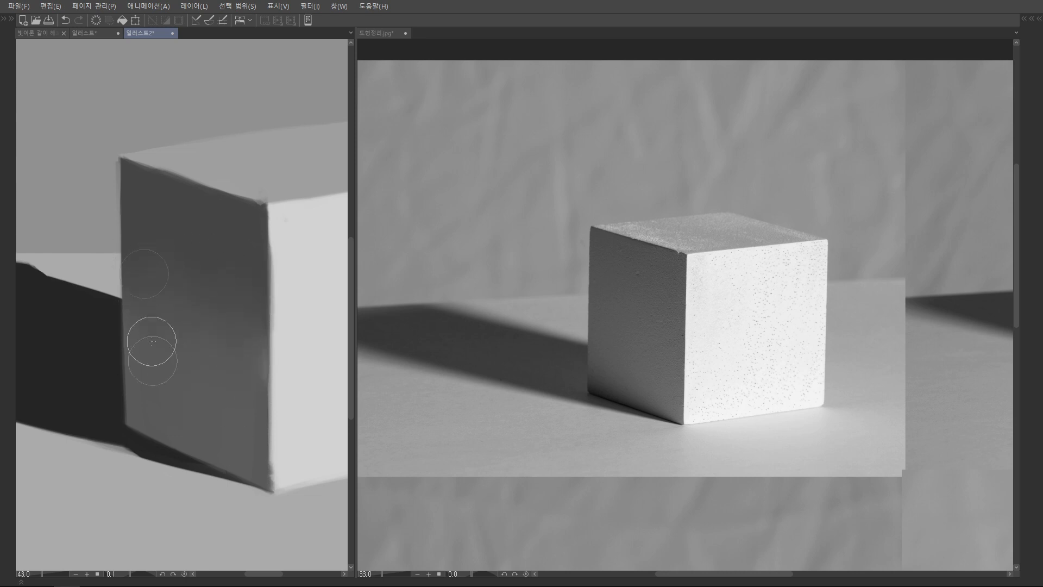
pyautogui.scroll(-3, 267, 301)
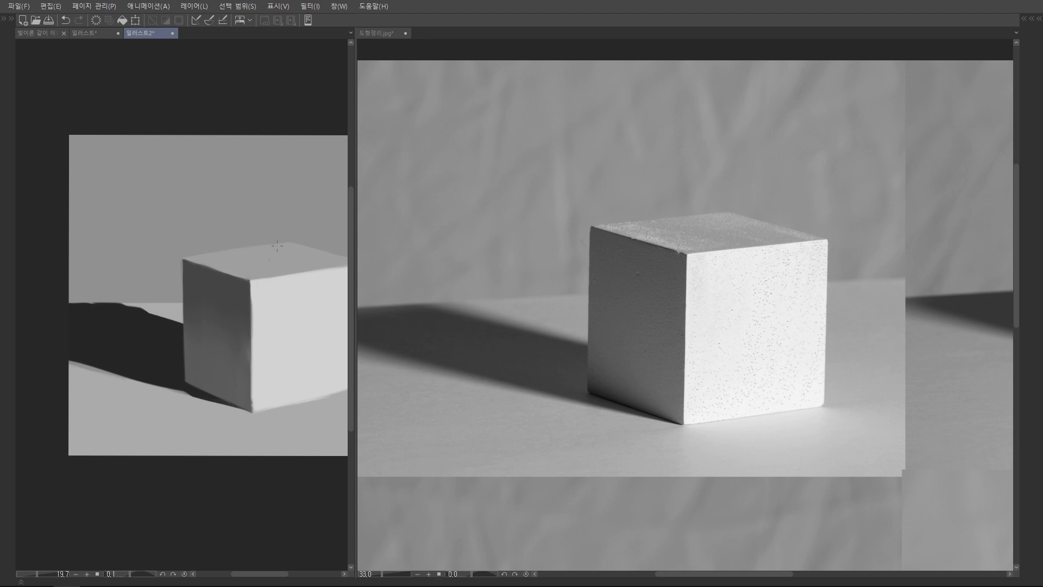
pyautogui.scroll(3, 254, 328)
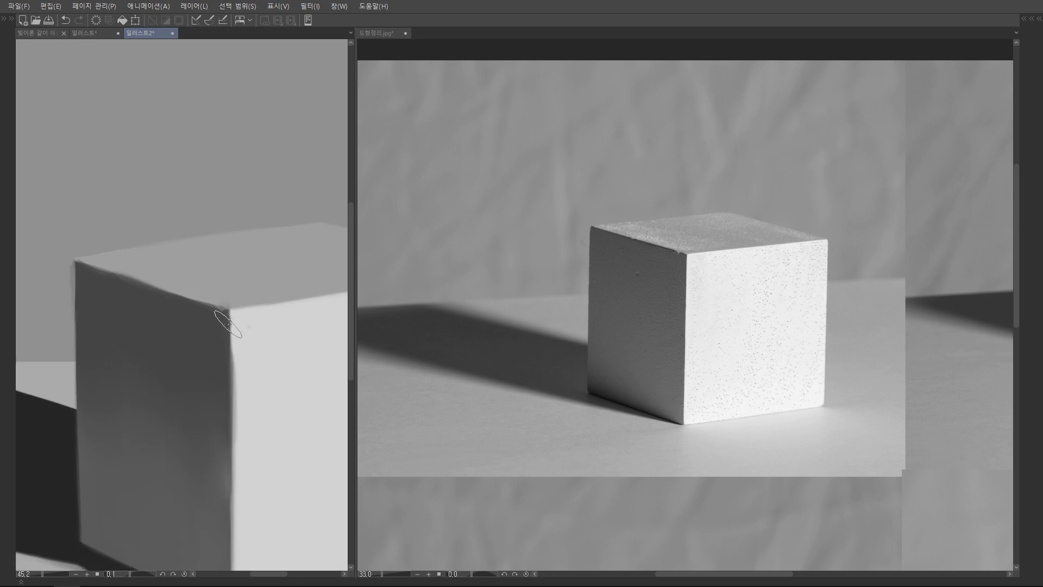
pyautogui.scroll(-3, 242, 296)
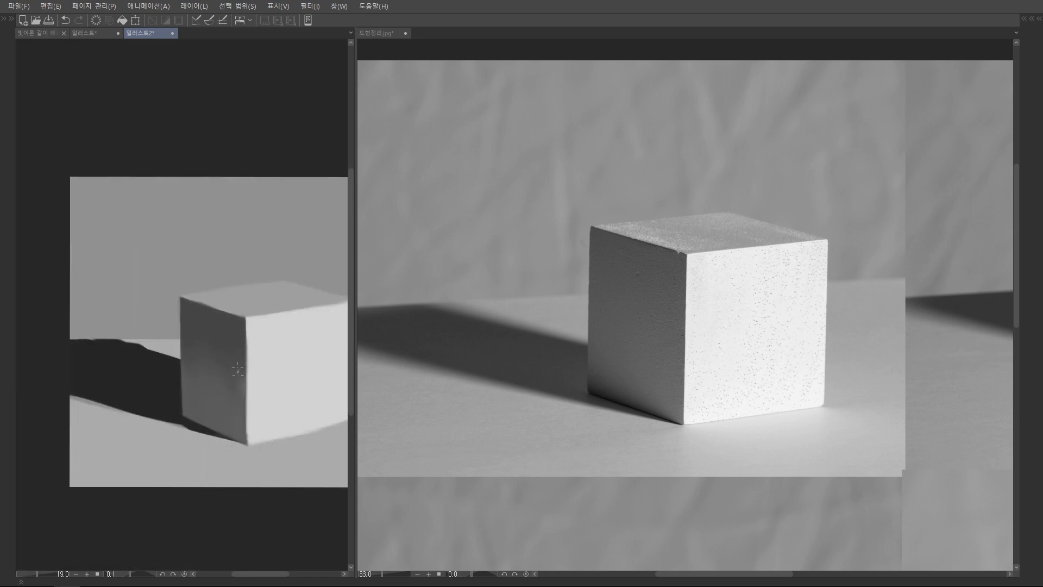
pyautogui.scroll(3, 264, 385)
pyautogui.scroll(3, 643, 325)
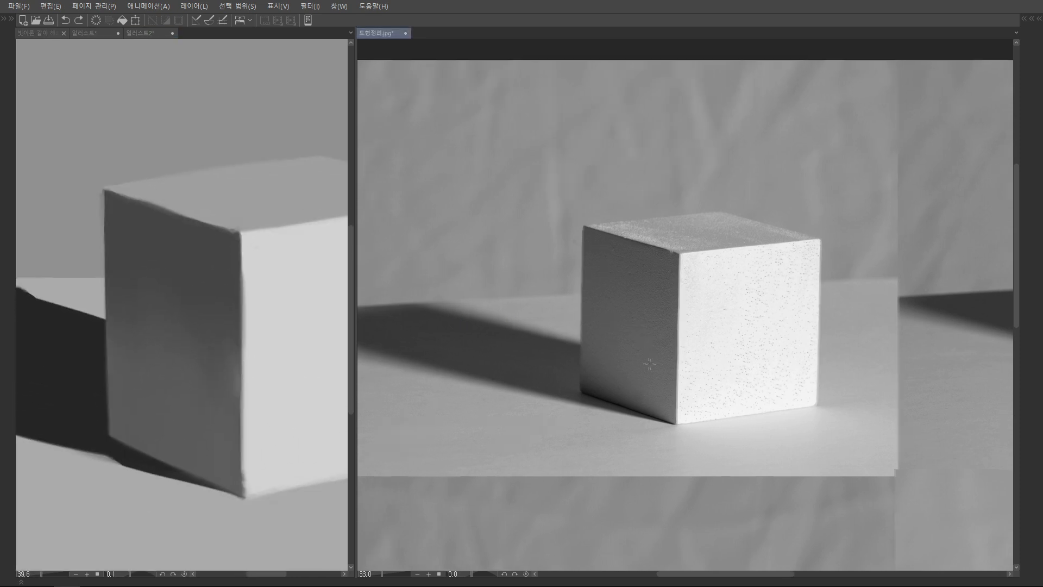
# - Try dark strokes down and across the reference cube's shaded face to indicate its tonal change, and undo them
pyautogui.moveTo(617, 202)
pyautogui.mouseDown()
pyautogui.moveTo(605, 369)
pyautogui.moveTo(618, 399)
pyautogui.mouseUp()
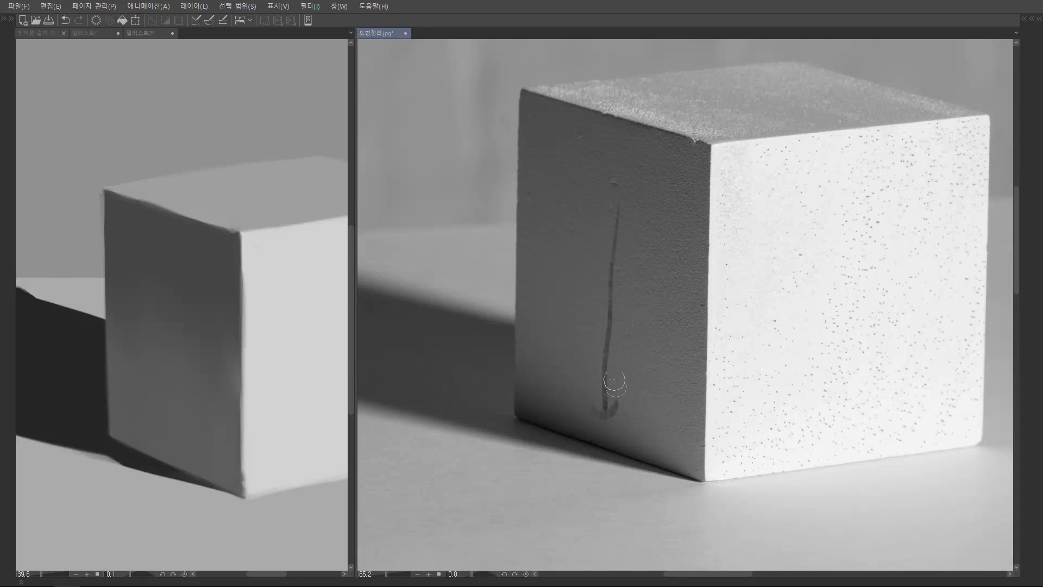
pyautogui.scroll(2, 608, 429)
pyautogui.hotkey('ctrl', 'z')
pyautogui.moveTo(689, 296); pyautogui.dragTo(608, 299)
pyautogui.hotkey('ctrl', 'z')
pyautogui.moveTo(702, 261); pyautogui.dragTo(755, 264)
# - Mark the base of the reference cube's shaded face and its cast shadow with red lines and upward arrows from the ground
pyautogui.press('Tab')
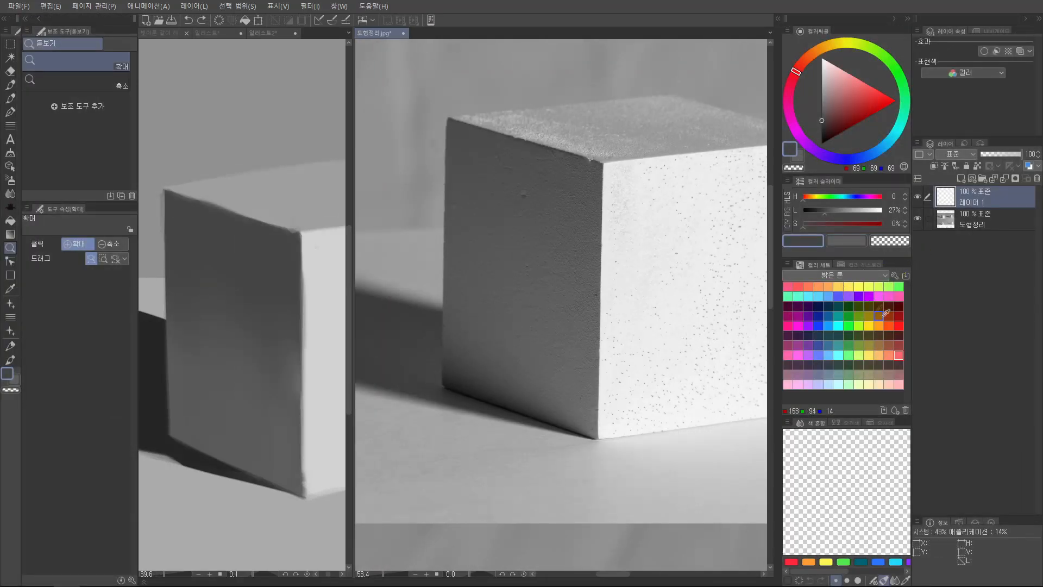
pyautogui.click(899, 355)
pyautogui.press('Tab')
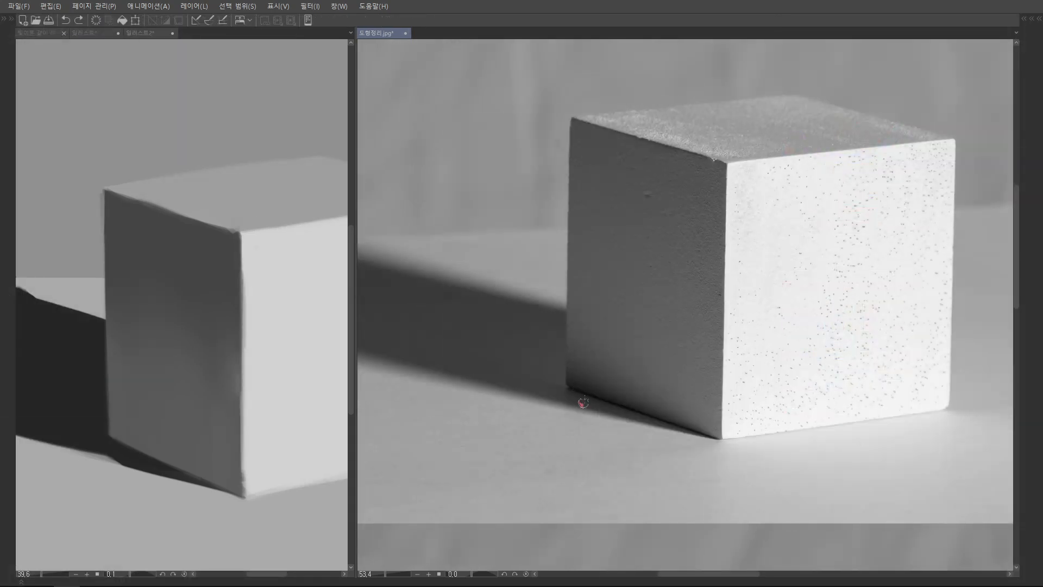
pyautogui.moveTo(620, 380); pyautogui.dragTo(652, 390)
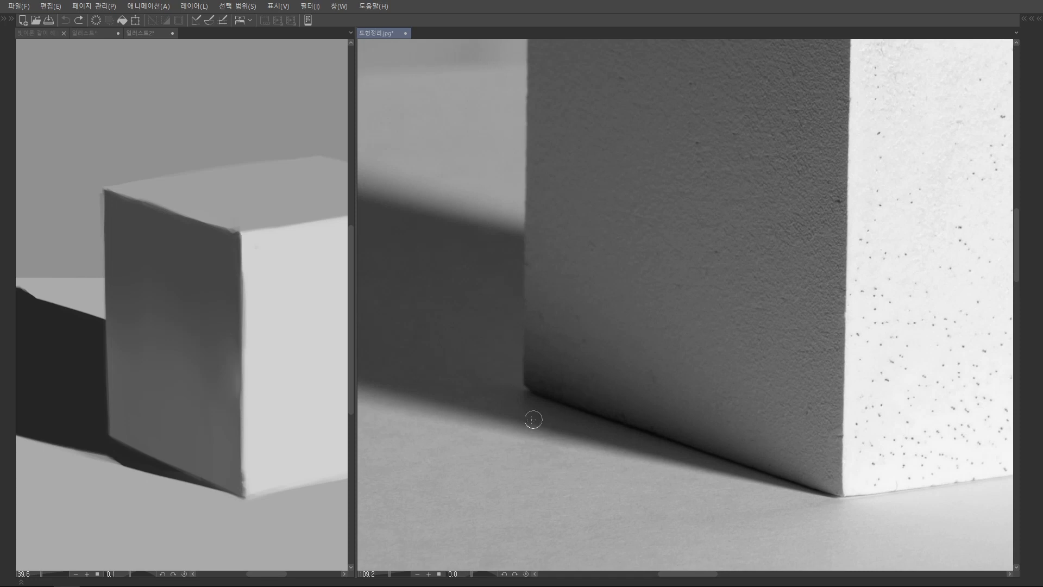
pyautogui.moveTo(523, 417); pyautogui.dragTo(567, 379)
pyautogui.moveTo(558, 375); pyautogui.dragTo(571, 395)
pyautogui.moveTo(641, 365); pyautogui.dragTo(627, 365)
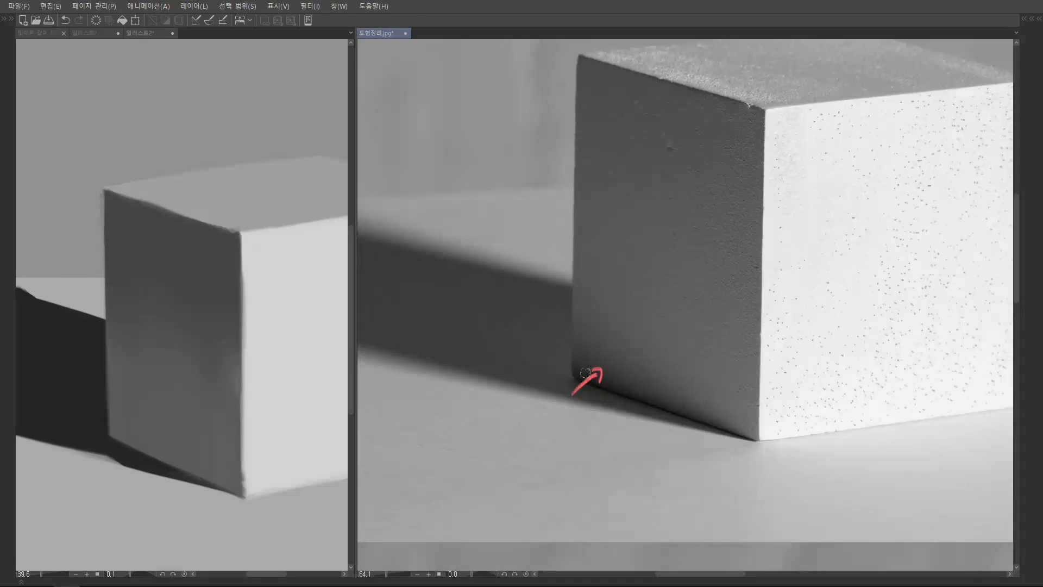
pyautogui.moveTo(749, 437)
pyautogui.mouseDown()
pyautogui.moveTo(594, 406)
pyautogui.moveTo(604, 423)
pyautogui.moveTo(630, 339)
pyautogui.moveTo(687, 398)
pyautogui.moveTo(743, 428)
pyautogui.mouseUp()
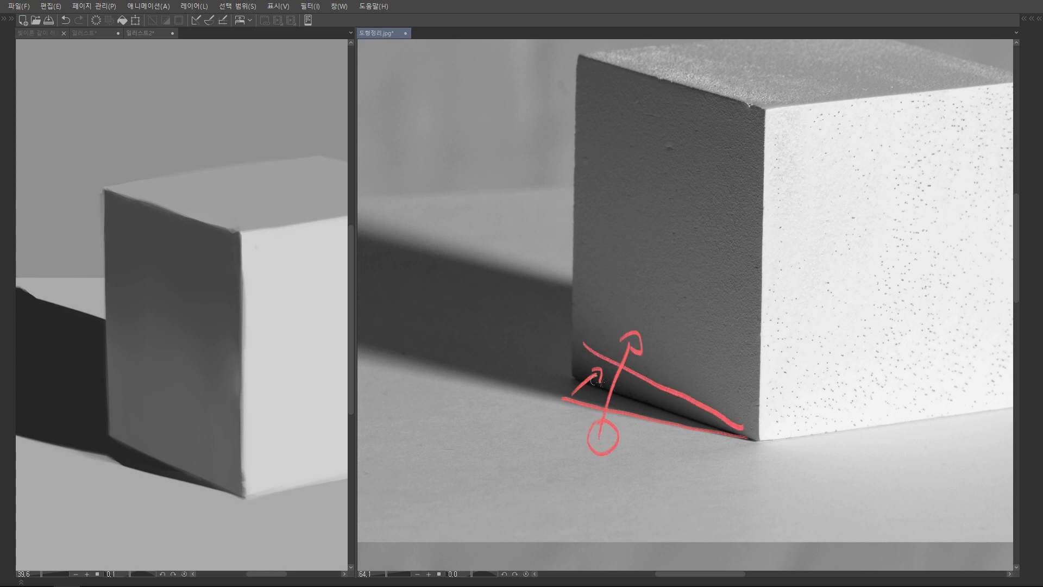
pyautogui.moveTo(579, 379); pyautogui.dragTo(689, 410)
pyautogui.moveTo(590, 396); pyautogui.dragTo(604, 370)
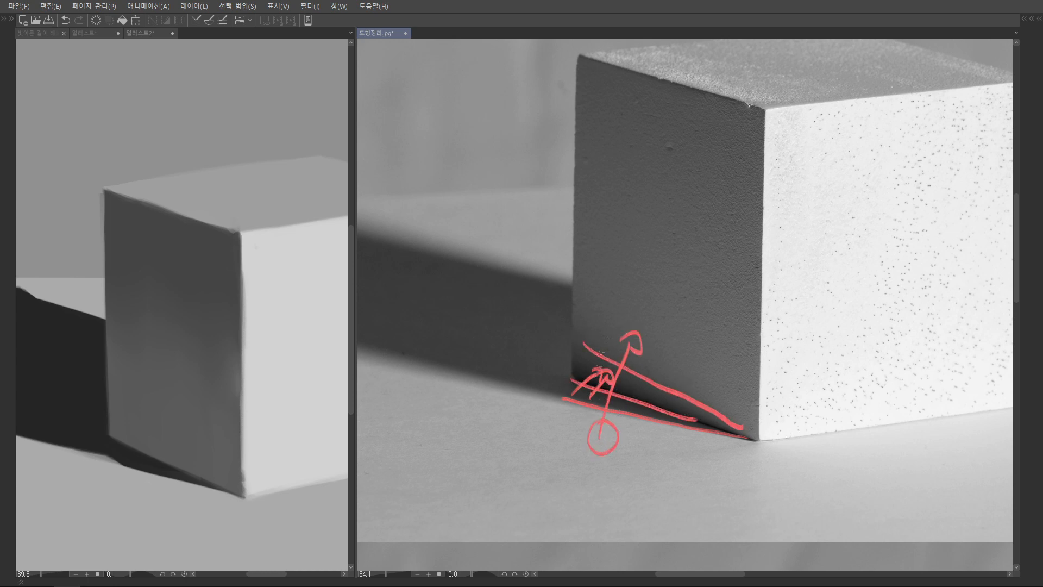
# - Undo the red lines and arrows at the base of the reference cube
pyautogui.hotkey('ctrl', 'z')
pyautogui.hotkey('ctrl', 'z')
pyautogui.hotkey('ctrl', 'z')
pyautogui.hotkey('ctrl', 'z')
pyautogui.hotkey('ctrl', 'z')
pyautogui.hotkey('ctrl', 'z')
pyautogui.hotkey('ctrl', 'z')
pyautogui.hotkey('ctrl', 'z')
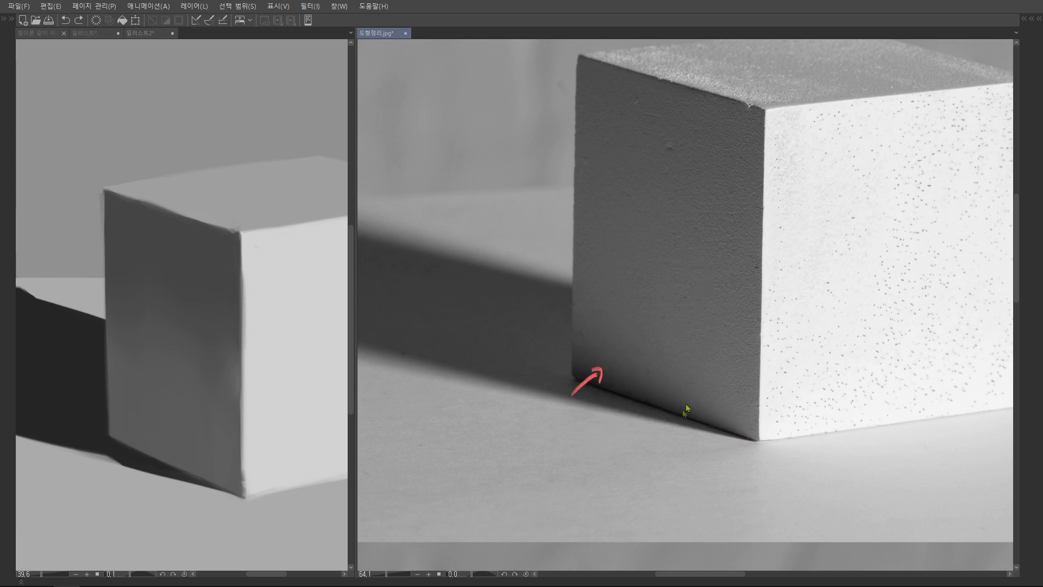
pyautogui.hotkey('ctrl', 'z')
# - Scribble in red over the dark corner at the reference cube's base, and undo the marks
pyautogui.scroll(3, 612, 398)
pyautogui.moveTo(557, 402)
pyautogui.mouseDown()
pyautogui.moveTo(582, 360)
pyautogui.moveTo(577, 395)
pyautogui.moveTo(594, 397)
pyautogui.moveTo(604, 371)
pyautogui.moveTo(620, 408)
pyautogui.mouseUp()
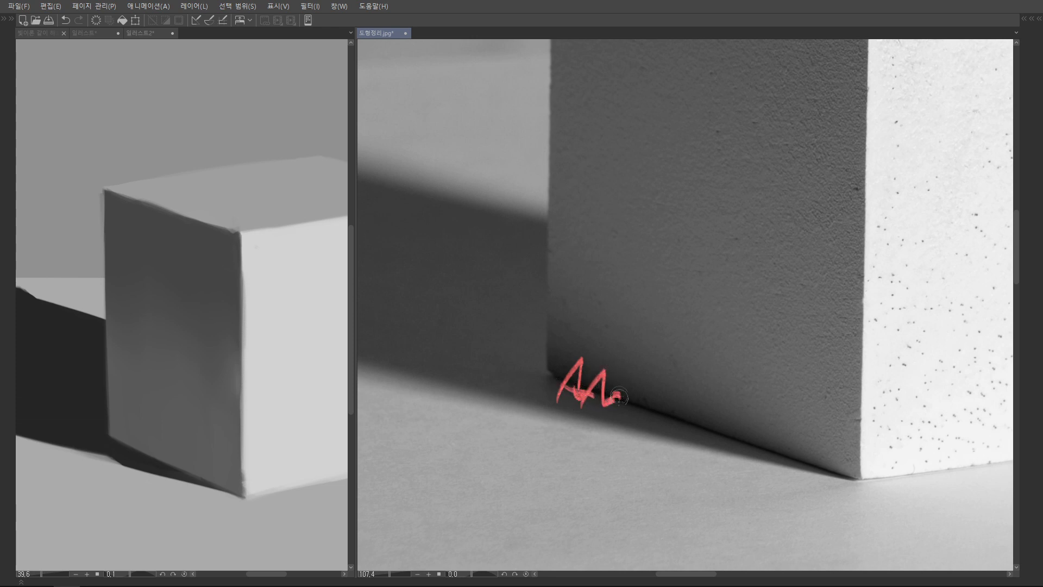
pyautogui.hotkey('ctrl', 'z')
pyautogui.hotkey('ctrl', 'z')
pyautogui.hotkey('ctrl', 'z')
pyautogui.hotkey('ctrl', 'z')
pyautogui.hotkey('ctrl', 'z')
pyautogui.hotkey('ctrl', 'z')
pyautogui.hotkey('ctrl', 'z')
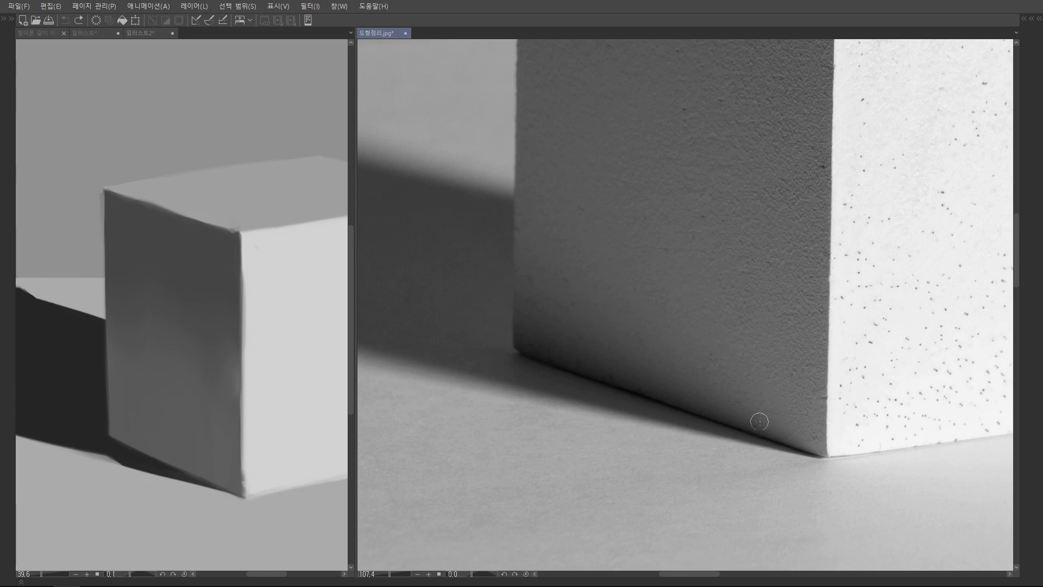
# - Trace the contact edge between the reference cube's shaded face and the ground in red, and undo the line
pyautogui.scroll(3, 730, 429)
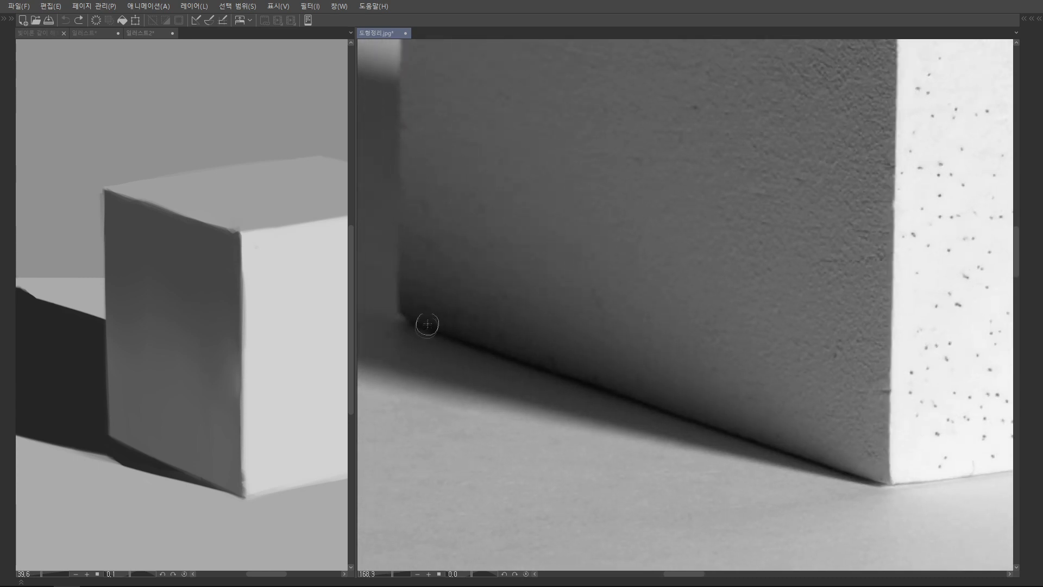
pyautogui.moveTo(412, 325); pyautogui.dragTo(886, 485)
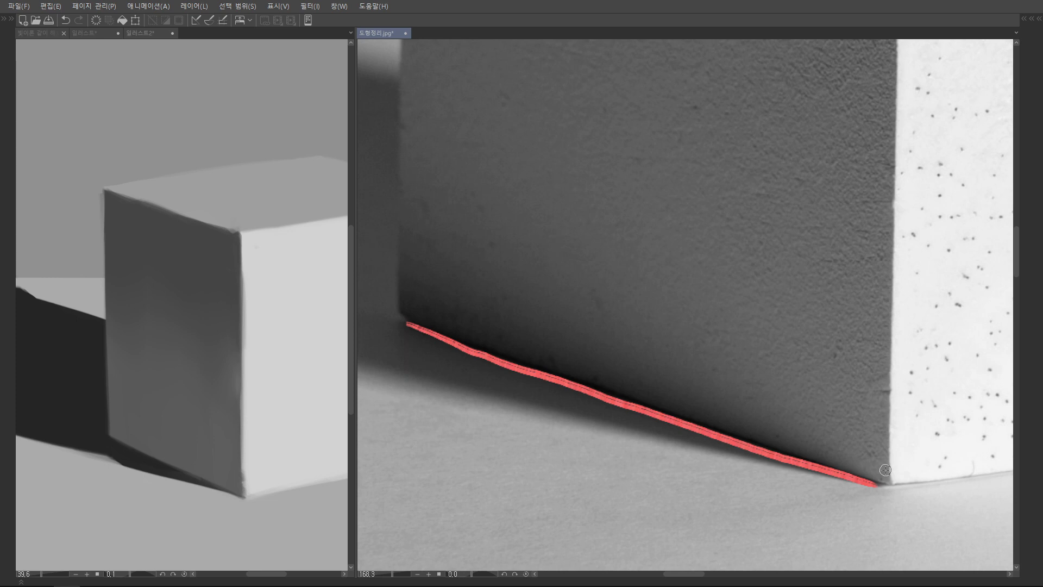
pyautogui.hotkey('ctrl', 'z')
# - Examine the contact shadow where the reference cone's shaded side meets the ground
pyautogui.scroll(-10, 709, 348)
pyautogui.moveTo(711, 524); pyautogui.dragTo(715, 285)
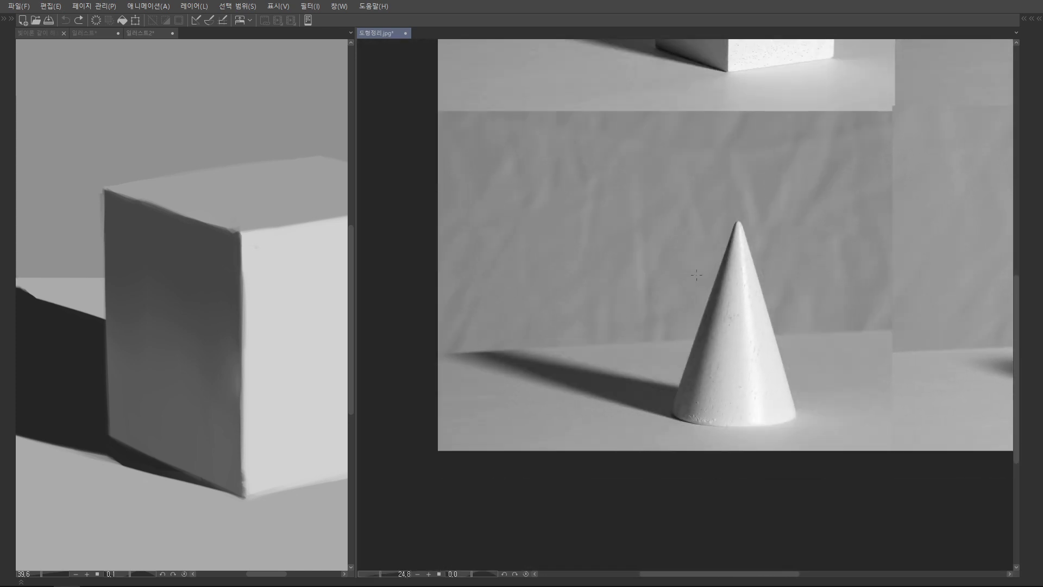
pyautogui.scroll(8, 701, 478)
pyautogui.moveTo(593, 381); pyautogui.dragTo(662, 425)
pyautogui.hotkey('ctrl', 'z')
pyautogui.moveTo(600, 378)
pyautogui.mouseDown()
pyautogui.moveTo(665, 409)
pyautogui.moveTo(626, 380)
pyautogui.mouseUp()
pyautogui.hotkey('ctrl', 'z')
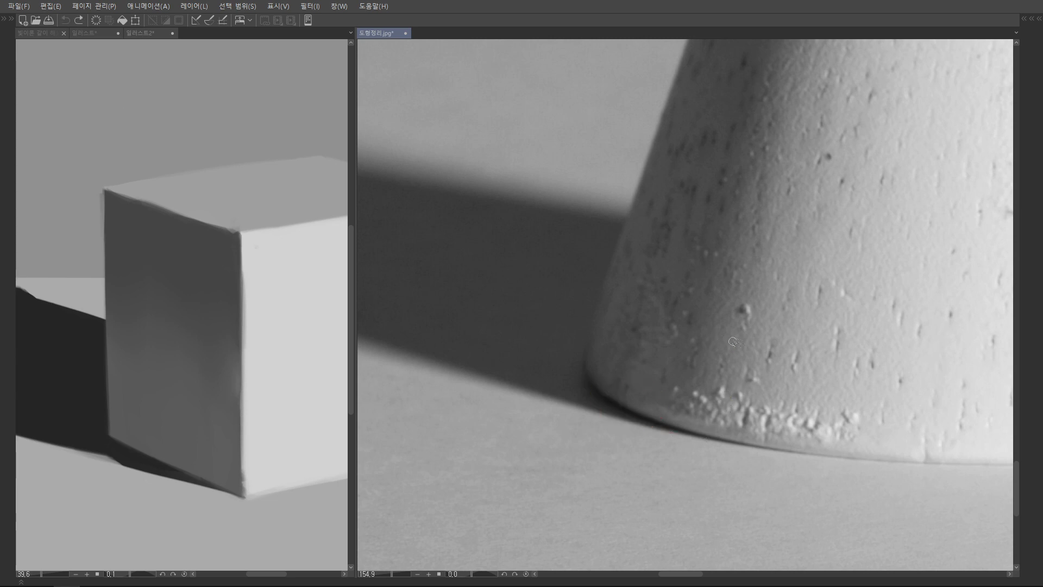
# - Examine the contact shadow at the base of the reference cylinder and return to the reference cube
pyautogui.scroll(-11, 788, 364)
pyautogui.moveTo(1008, 190); pyautogui.dragTo(754, 340)
pyautogui.scroll(7, 690, 311)
pyautogui.scroll(3, 597, 326)
pyautogui.moveTo(597, 370); pyautogui.dragTo(625, 411)
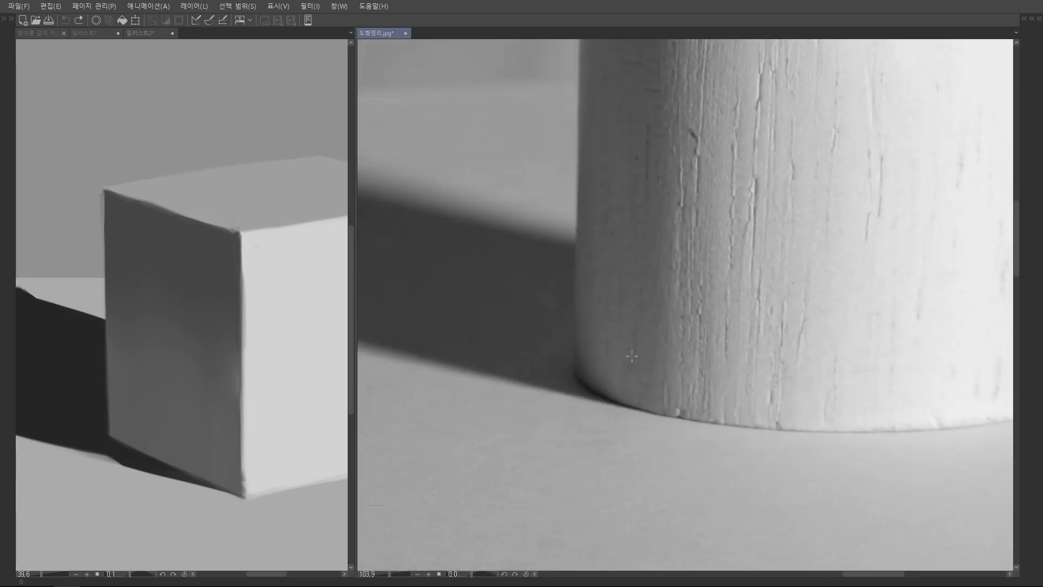
pyautogui.hotkey('ctrl', 'z')
pyautogui.scroll(-10, 724, 326)
pyautogui.scroll(9, 721, 375)
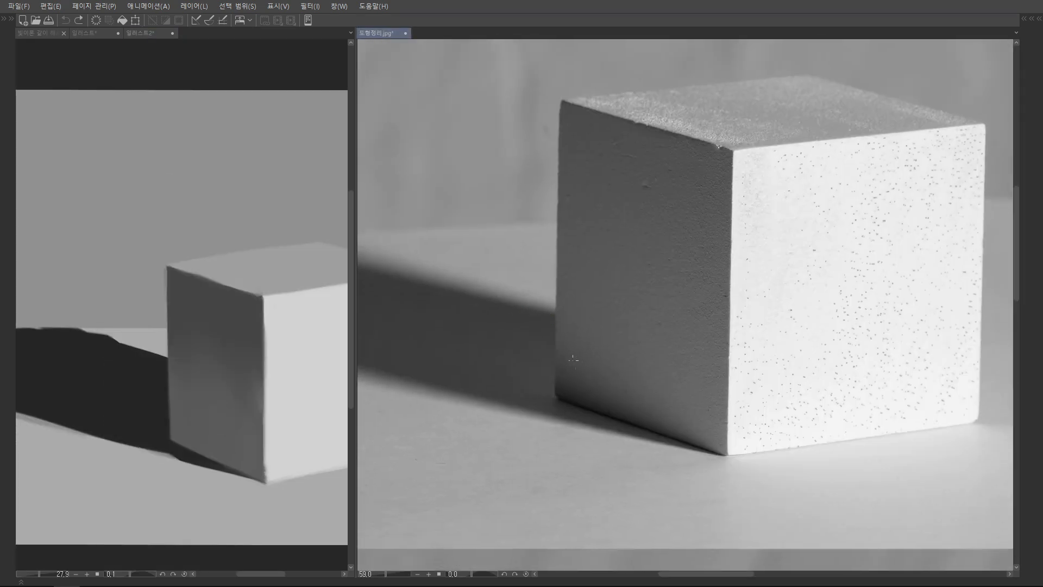
# - Circle in light red the lower edge where the reference cube's shaded face meets its cast shadow
pyautogui.scroll(5, 569, 365)
pyautogui.press('Tab')
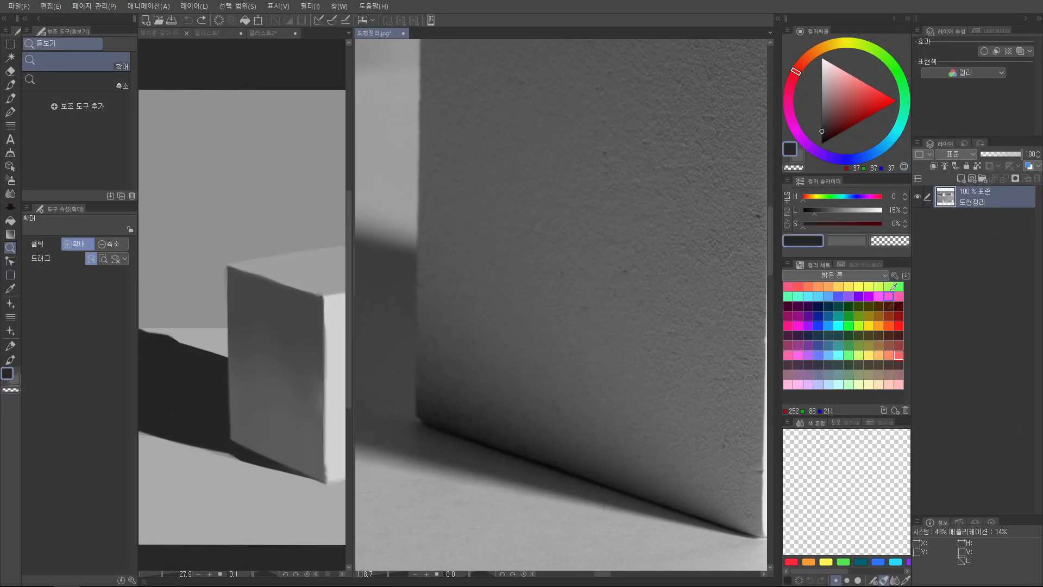
pyautogui.moveTo(847, 99); pyautogui.dragTo(875, 77)
pyautogui.press('Tab')
pyautogui.moveTo(553, 376); pyautogui.dragTo(561, 376)
pyautogui.click(561, 376)
pyautogui.moveTo(538, 329)
pyautogui.mouseDown()
pyautogui.moveTo(521, 446)
pyautogui.moveTo(538, 327)
pyautogui.mouseUp()
pyautogui.hotkey('ctrl', 'z')
pyautogui.moveTo(543, 278)
pyautogui.mouseDown()
pyautogui.moveTo(477, 339)
pyautogui.moveTo(566, 407)
pyautogui.moveTo(618, 327)
pyautogui.moveTo(531, 267)
pyautogui.moveTo(479, 347)
pyautogui.mouseUp()
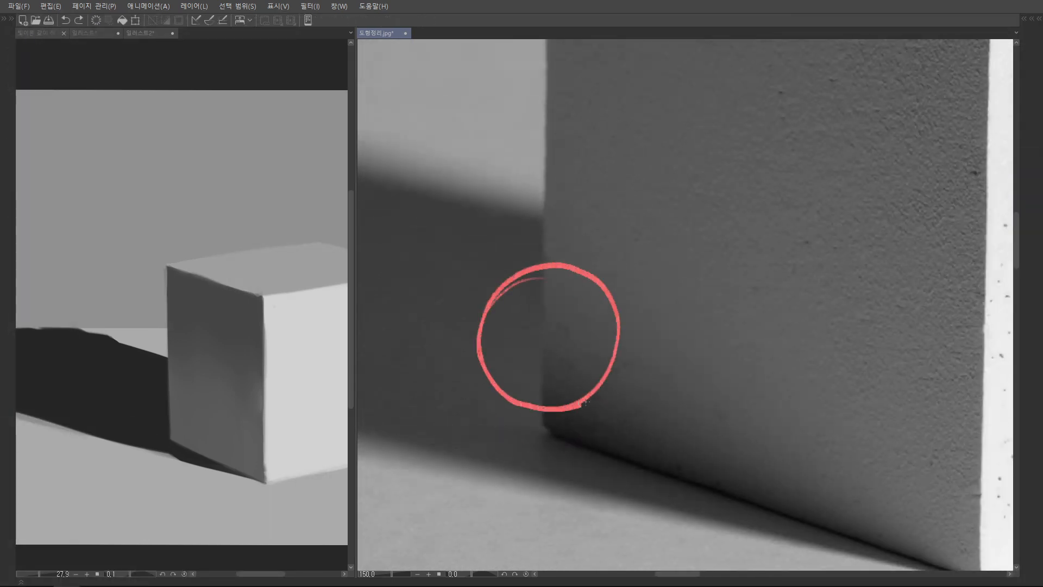
# - Draw an upward arrow inside the red circle on the reference cube and undo it
pyautogui.scroll(-3, 652, 354)
pyautogui.scroll(5, 623, 376)
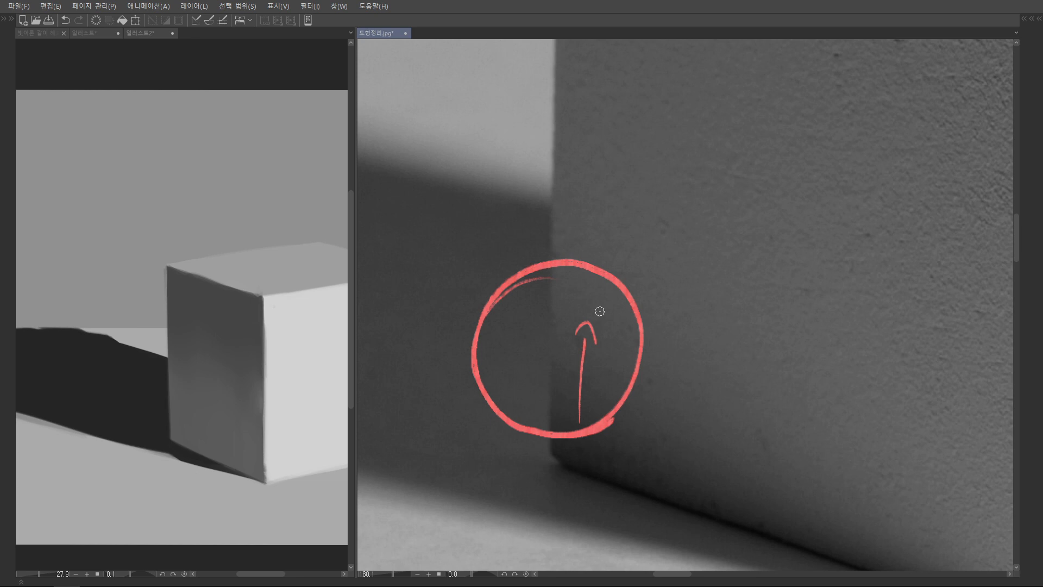
pyautogui.hotkey('ctrl', 'z')
pyautogui.hotkey('ctrl', 'z')
# - Mark the lower and upper ends of the circled edge with smaller red circles, each split by a line along the edge
pyautogui.moveTo(520, 399)
pyautogui.mouseDown()
pyautogui.moveTo(562, 438)
pyautogui.moveTo(553, 382)
pyautogui.mouseUp()
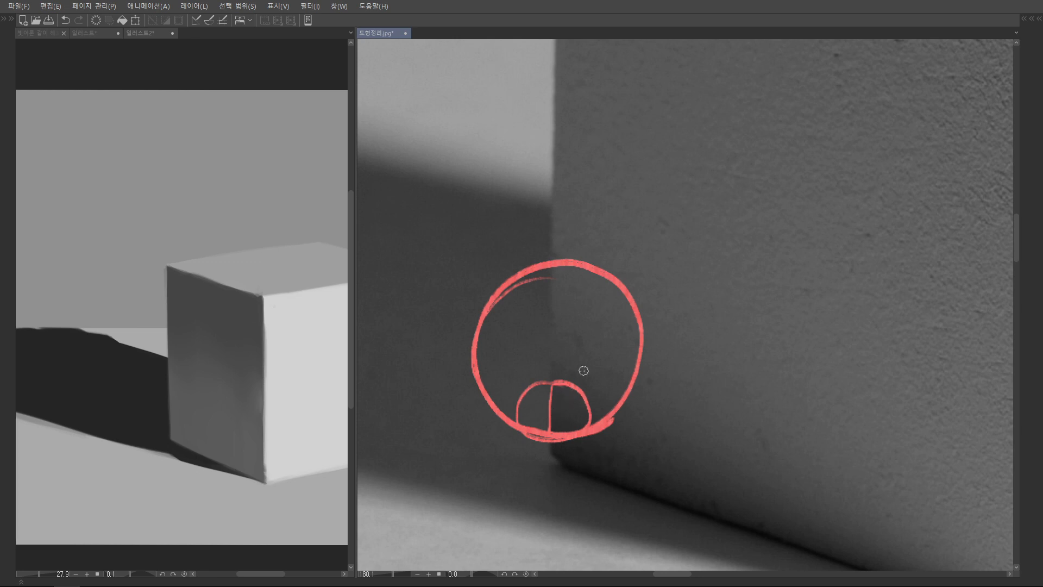
pyautogui.scroll(1, 582, 370)
pyautogui.moveTo(539, 279)
pyautogui.mouseDown()
pyautogui.moveTo(583, 294)
pyautogui.moveTo(553, 277)
pyautogui.mouseUp()
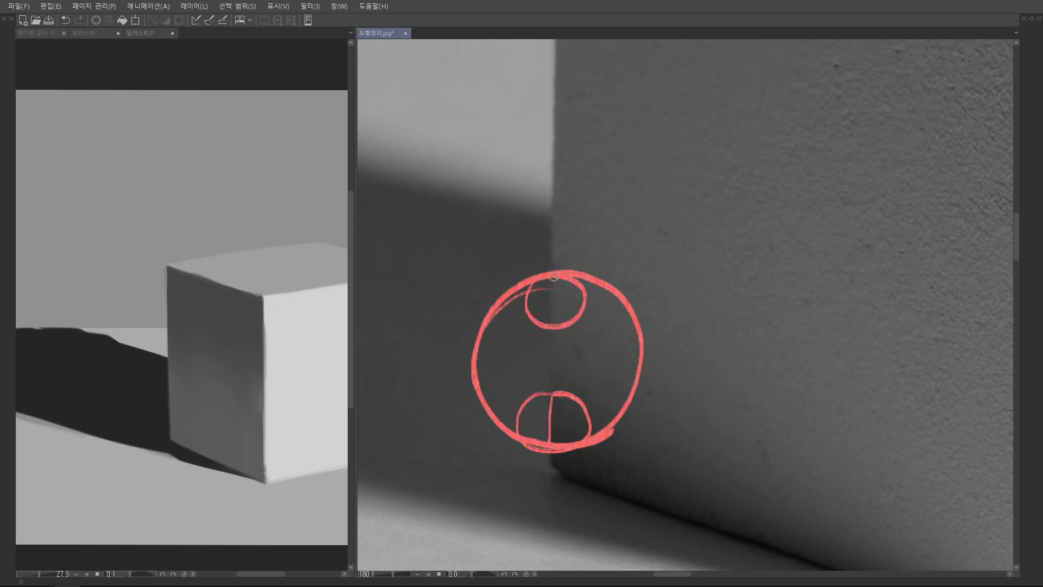
pyautogui.moveTo(588, 311); pyautogui.dragTo(586, 301)
pyautogui.scroll(3, 577, 349)
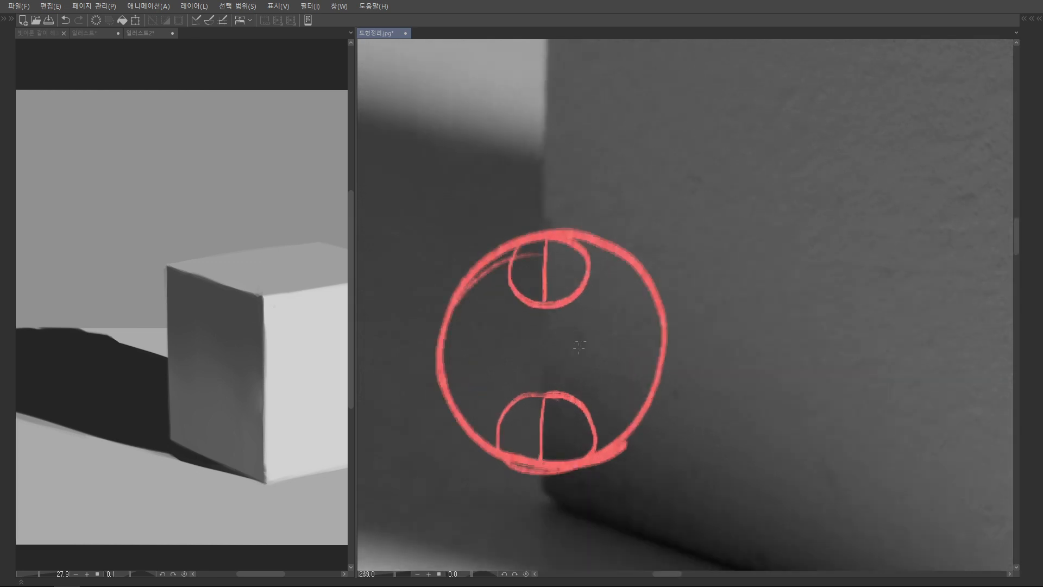
# - Compare the edge contrast inside the two small circles, and undo the red marks on the reference
pyautogui.scroll(2, 558, 349)
pyautogui.moveTo(569, 328)
pyautogui.mouseDown()
pyautogui.moveTo(497, 374)
pyautogui.moveTo(573, 332)
pyautogui.moveTo(546, 328)
pyautogui.mouseUp()
pyautogui.scroll(-4, 623, 326)
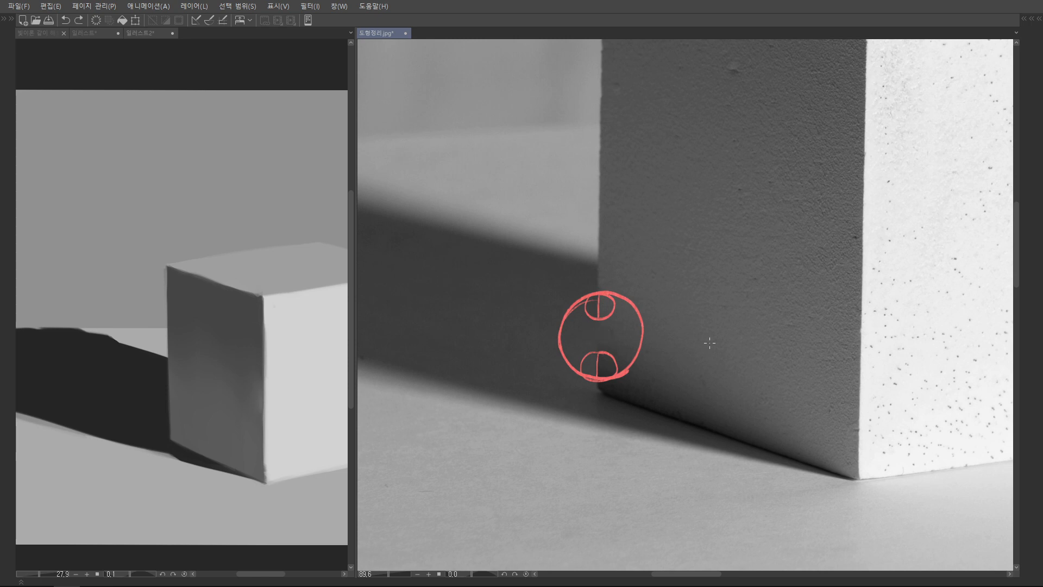
pyautogui.hotkey('ctrl', 'z')
pyautogui.hotkey('ctrl', 'z')
pyautogui.hotkey('ctrl', 'z')
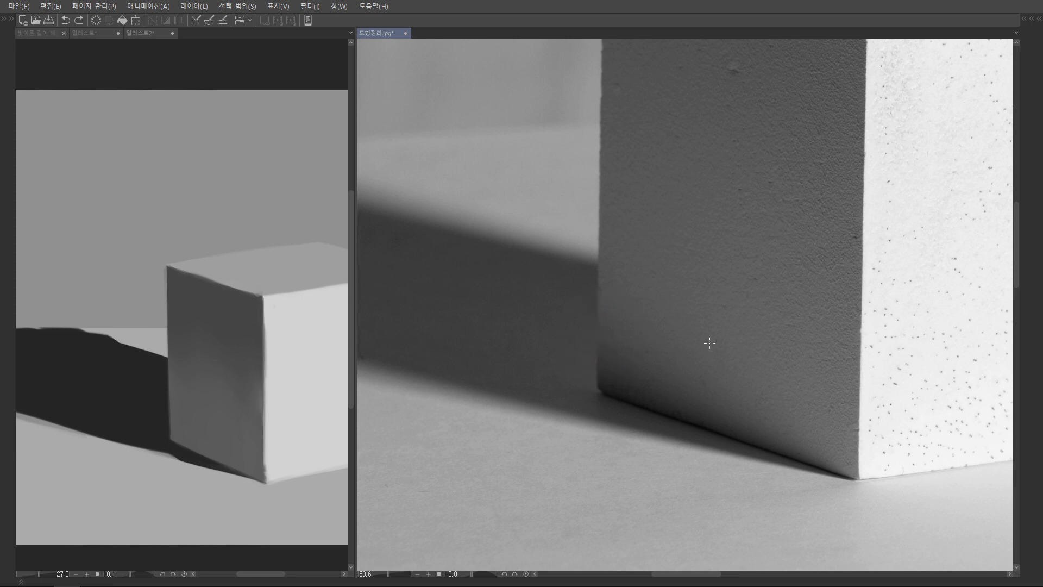
# - Paint a very dark grey contact shadow along the base of the painted cube's shaded face
pyautogui.scroll(-5, 709, 342)
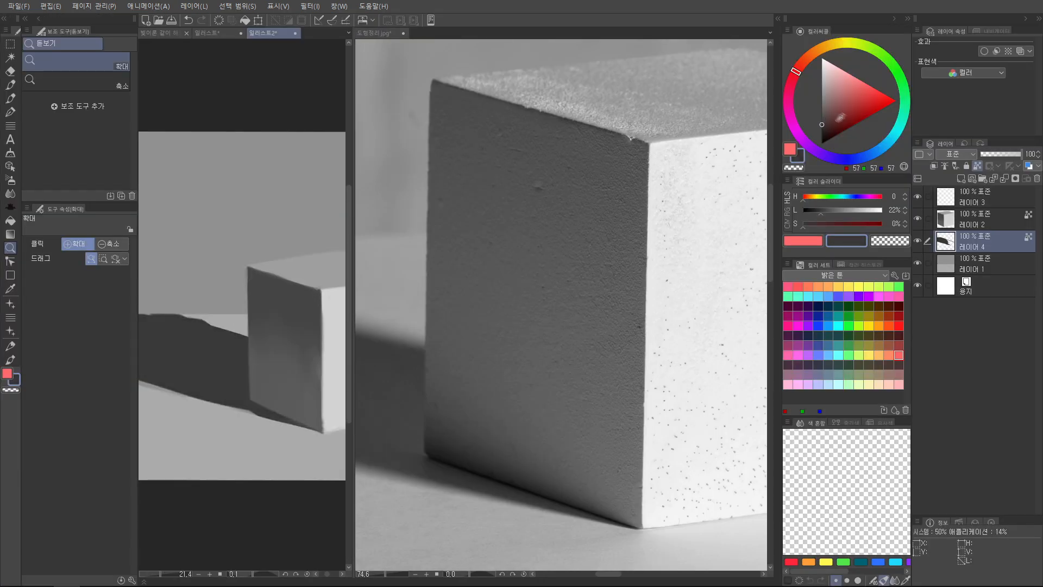
pyautogui.click(823, 129)
pyautogui.press('Tab')
pyautogui.moveTo(243, 373); pyautogui.dragTo(293, 373)
pyautogui.press('Tab')
pyautogui.press('Tab')
pyautogui.moveTo(111, 402); pyautogui.dragTo(293, 518)
pyautogui.moveTo(118, 414)
pyautogui.mouseDown()
pyautogui.moveTo(120, 429)
pyautogui.moveTo(287, 515)
pyautogui.mouseUp()
pyautogui.moveTo(283, 344); pyautogui.dragTo(270, 334)
pyautogui.moveTo(105, 425); pyautogui.dragTo(274, 516)
pyautogui.moveTo(128, 392)
pyautogui.mouseDown()
pyautogui.moveTo(222, 469)
pyautogui.moveTo(265, 481)
pyautogui.mouseUp()
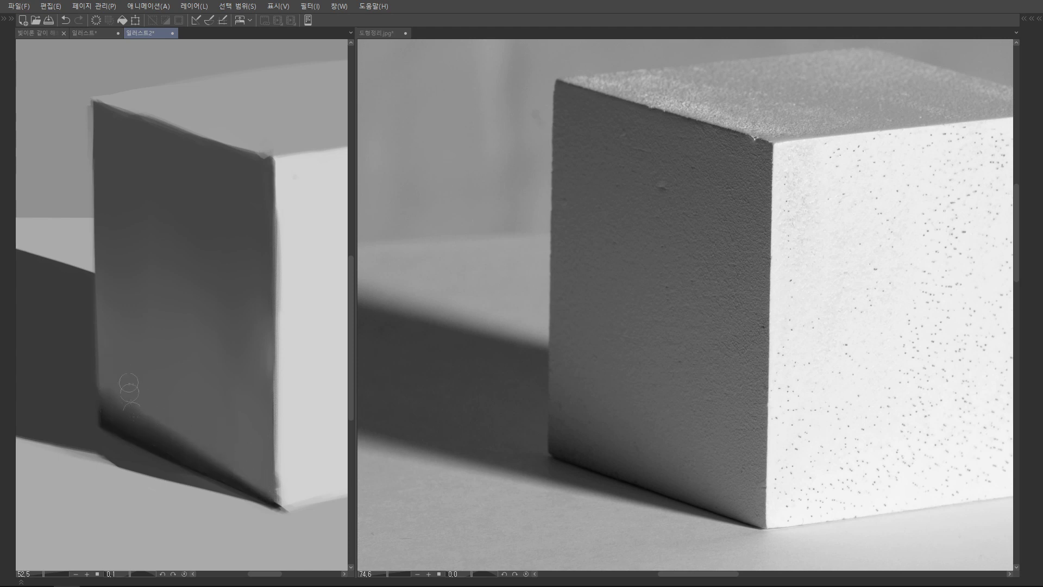
# - Blend the dark base tone upward into the shaded face and deepen it at the far lower corner
pyautogui.moveTo(224, 402); pyautogui.dragTo(163, 281)
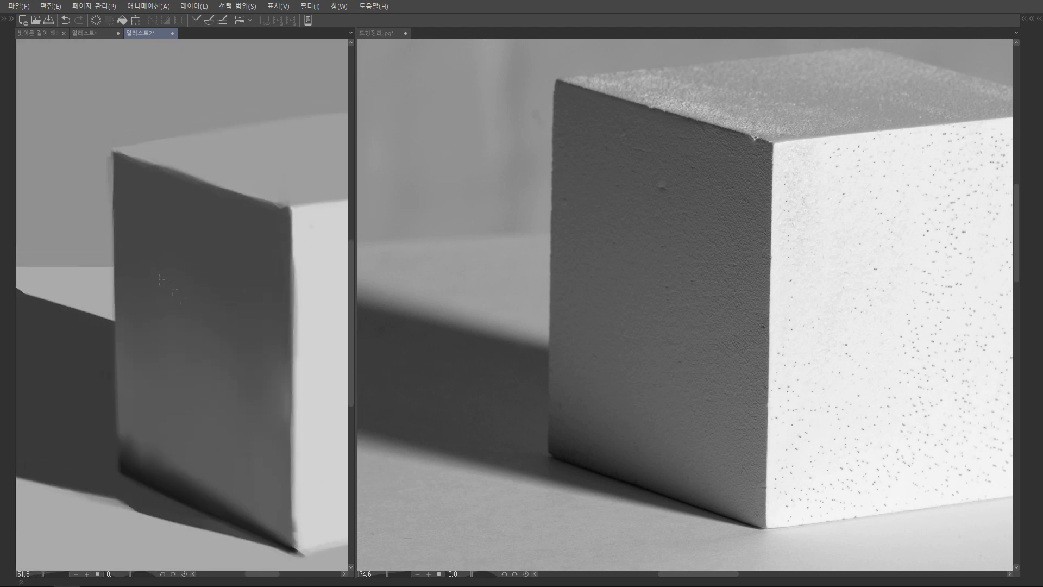
pyautogui.moveTo(129, 382)
pyautogui.mouseDown()
pyautogui.moveTo(152, 431)
pyautogui.moveTo(204, 478)
pyautogui.mouseUp()
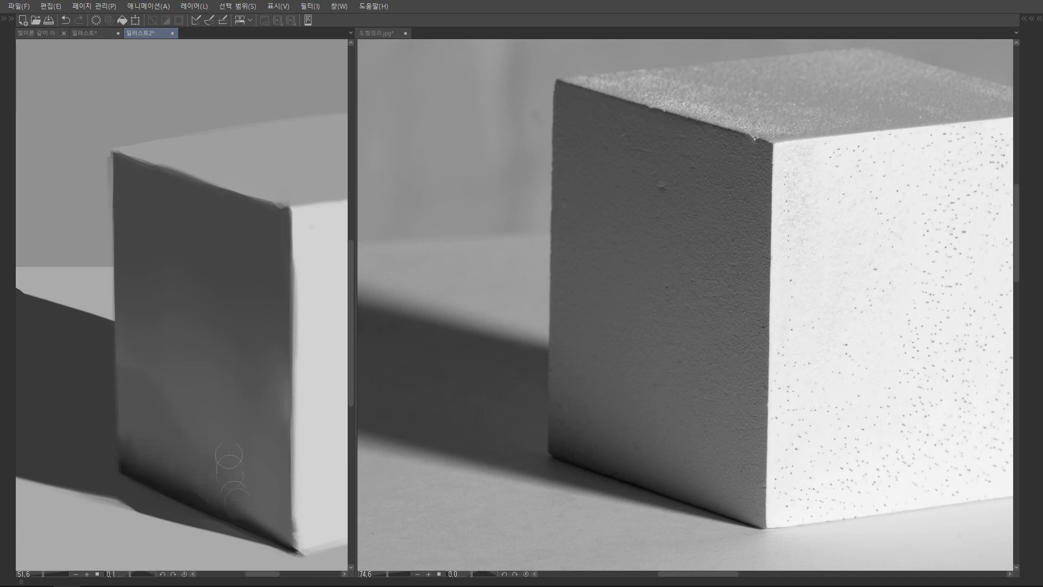
pyautogui.moveTo(268, 442); pyautogui.dragTo(164, 375)
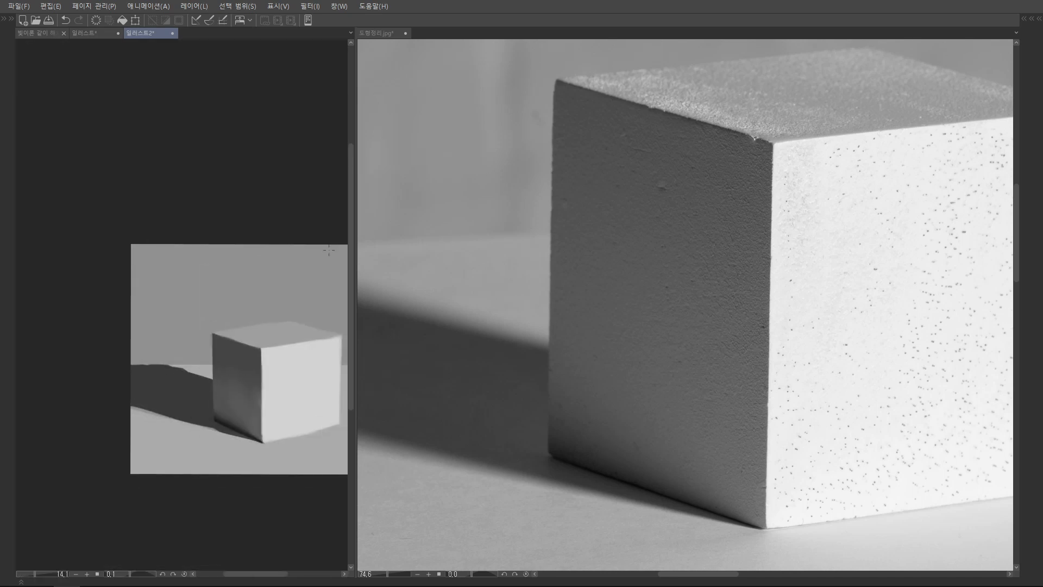
pyautogui.moveTo(253, 408); pyautogui.dragTo(215, 426)
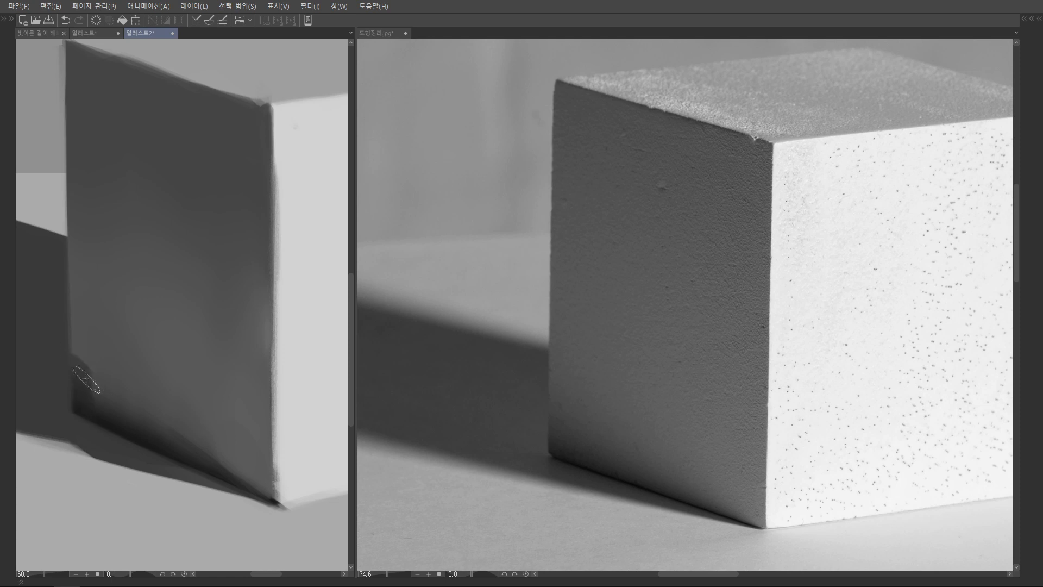
pyautogui.moveTo(87, 380)
pyautogui.mouseDown()
pyautogui.moveTo(99, 409)
pyautogui.moveTo(126, 412)
pyautogui.mouseUp()
pyautogui.scroll(-3, 222, 430)
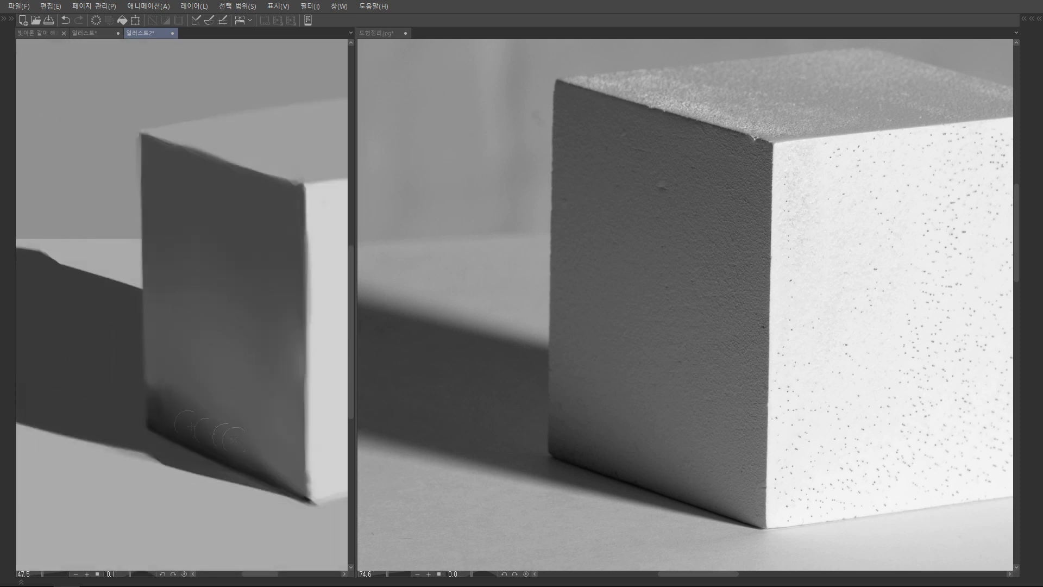
pyautogui.scroll(8, 239, 434)
pyautogui.scroll(-4, 233, 347)
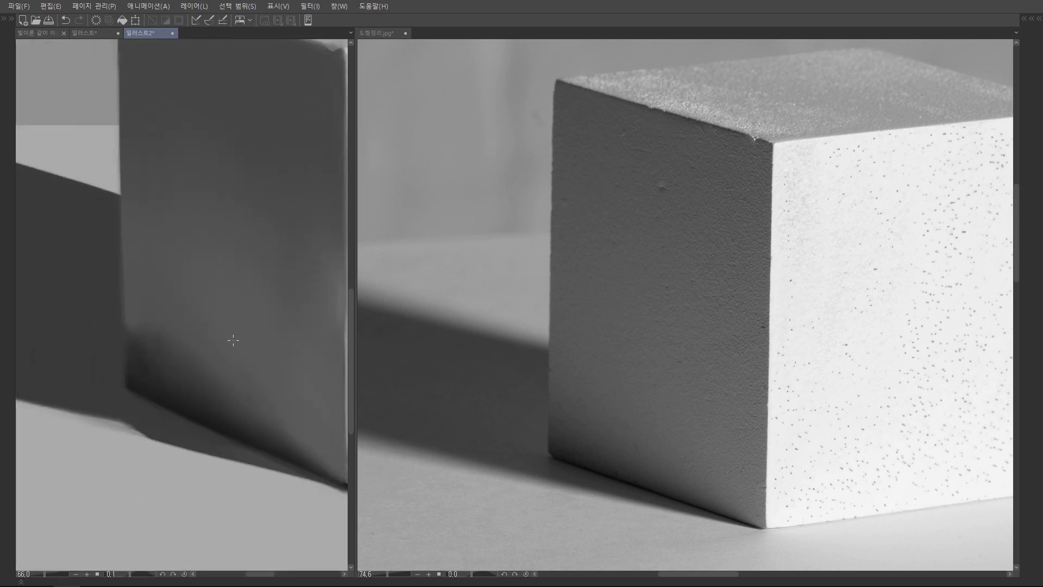
# - On layer 레이어 4, paint a darker grey into the strip of cast shadow beneath the cube's base edge
pyautogui.press('Tab')
pyautogui.click(981, 248)
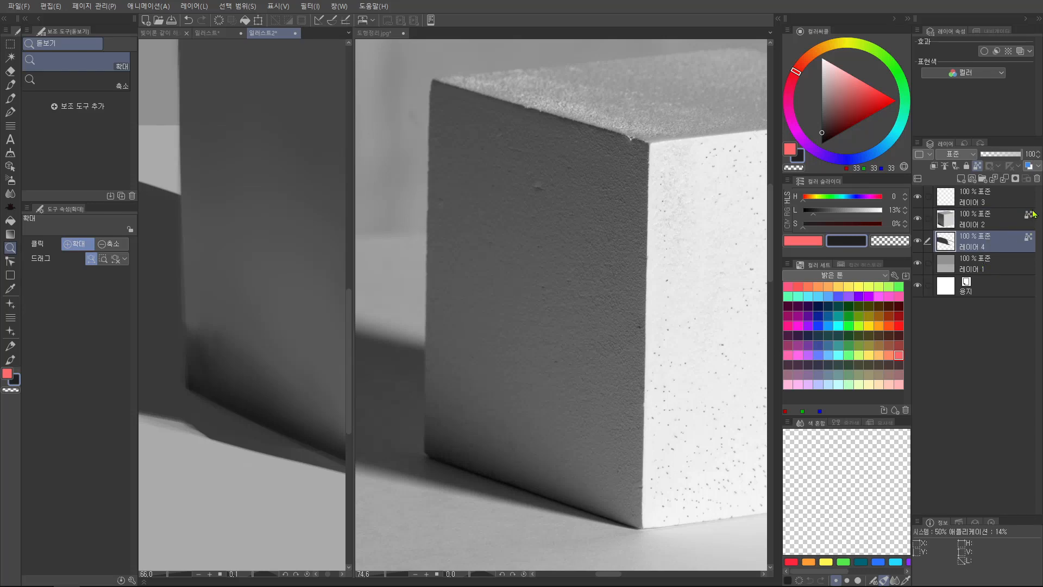
pyautogui.click(824, 134)
pyautogui.press('Tab')
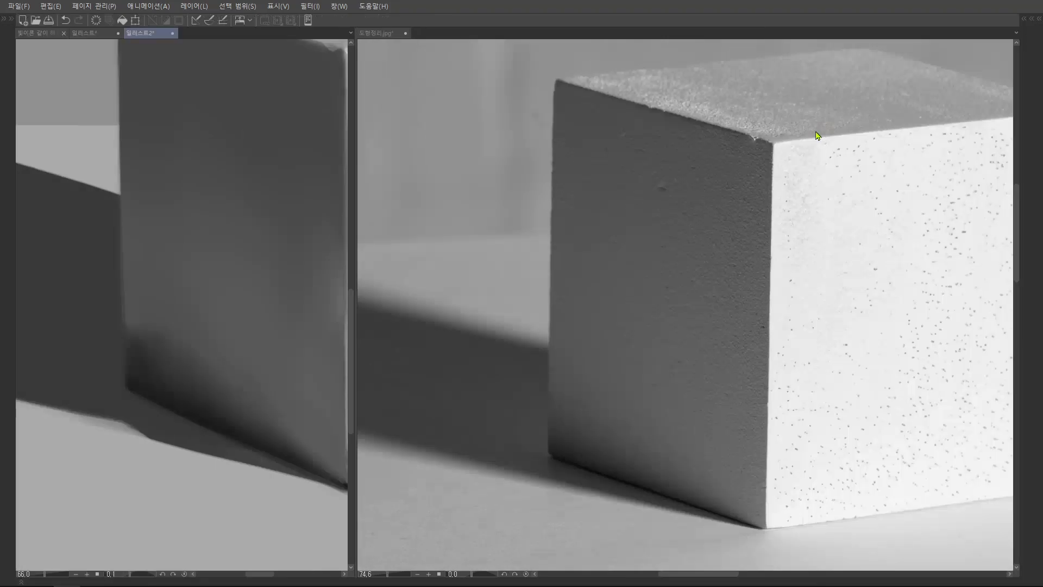
pyautogui.moveTo(173, 398); pyautogui.dragTo(192, 415)
pyautogui.moveTo(192, 416); pyautogui.dragTo(101, 391)
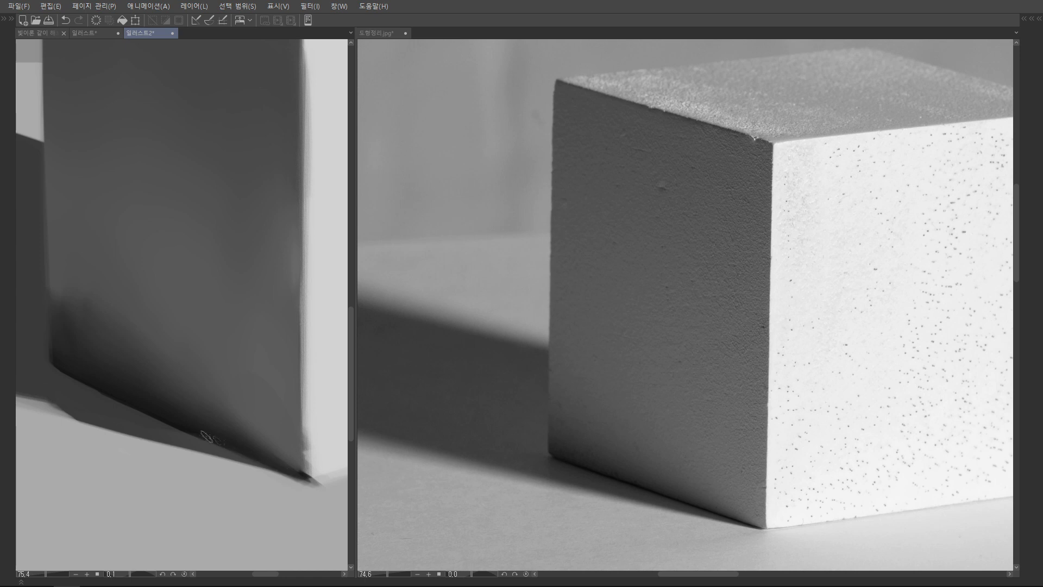
pyautogui.scroll(-2, 207, 436)
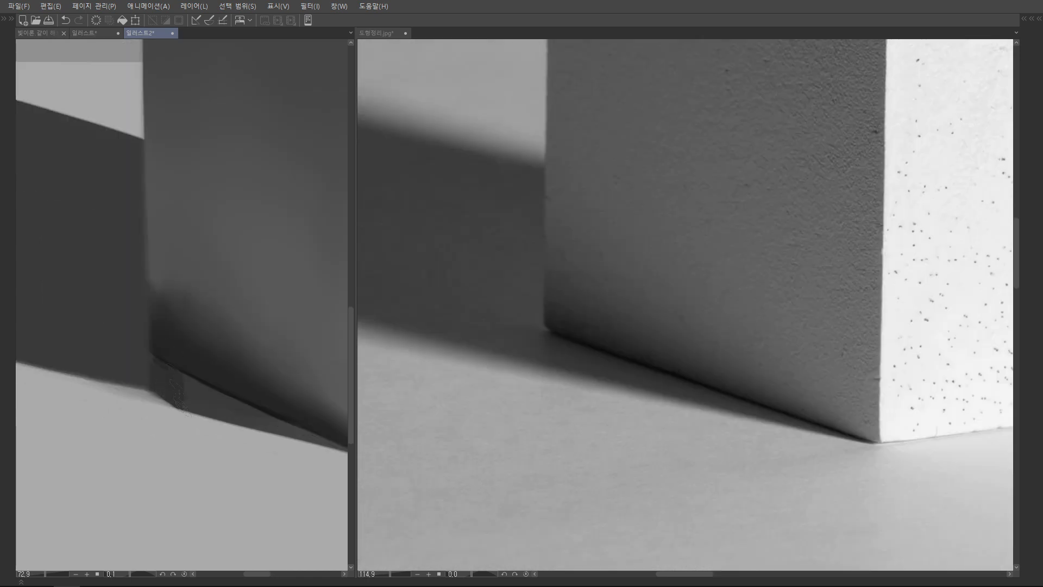
pyautogui.moveTo(201, 396)
pyautogui.mouseDown()
pyautogui.moveTo(140, 375)
pyautogui.moveTo(280, 434)
pyautogui.mouseUp()
# - Darken and blend the cast shadow around the cube's far lower corner so it merges with the face's base
pyautogui.moveTo(212, 447); pyautogui.dragTo(213, 361)
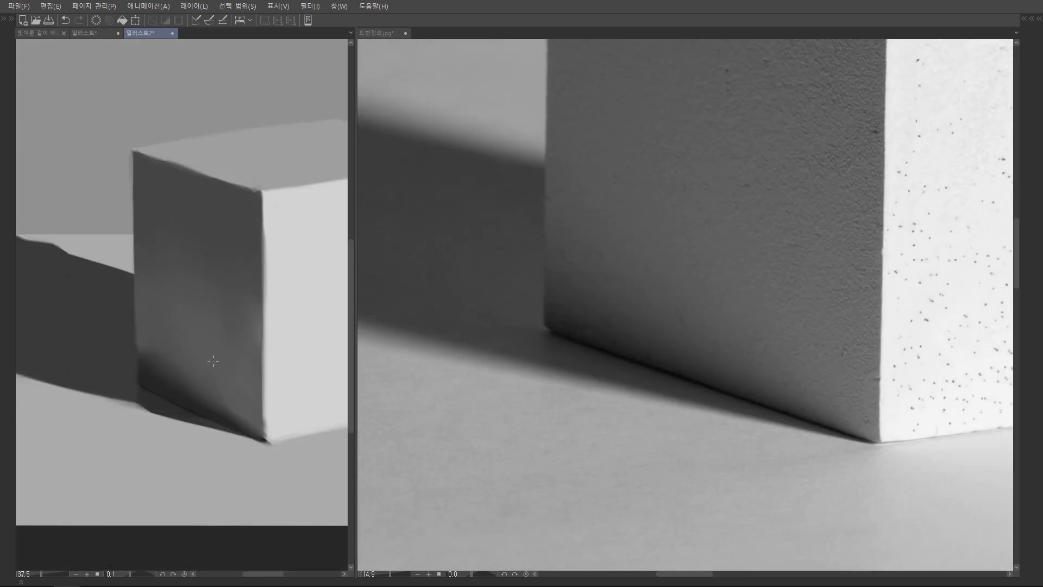
pyautogui.moveTo(134, 394); pyautogui.dragTo(148, 468)
pyautogui.moveTo(169, 343); pyautogui.dragTo(147, 377)
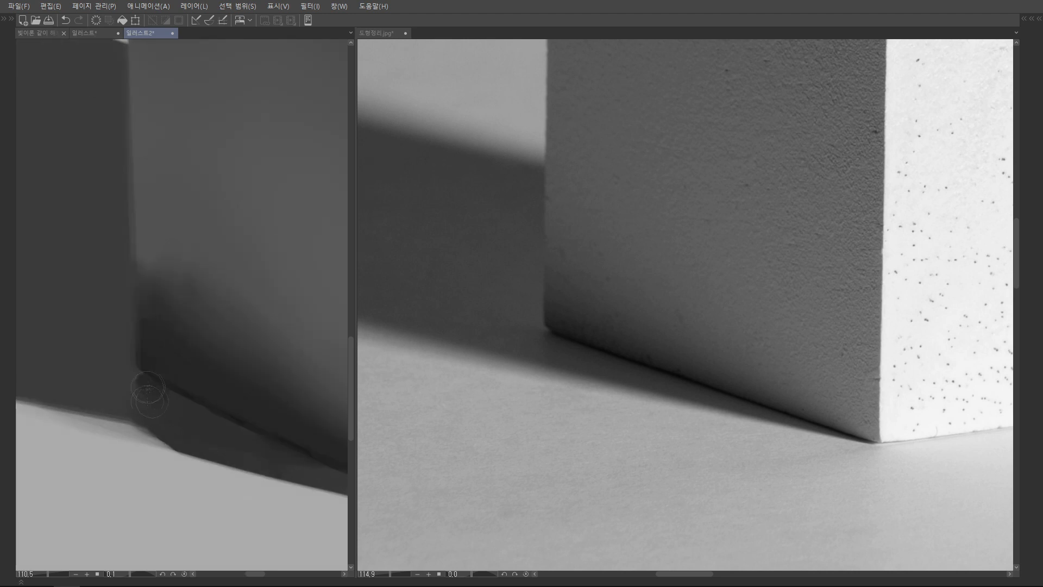
pyautogui.scroll(-4, 153, 399)
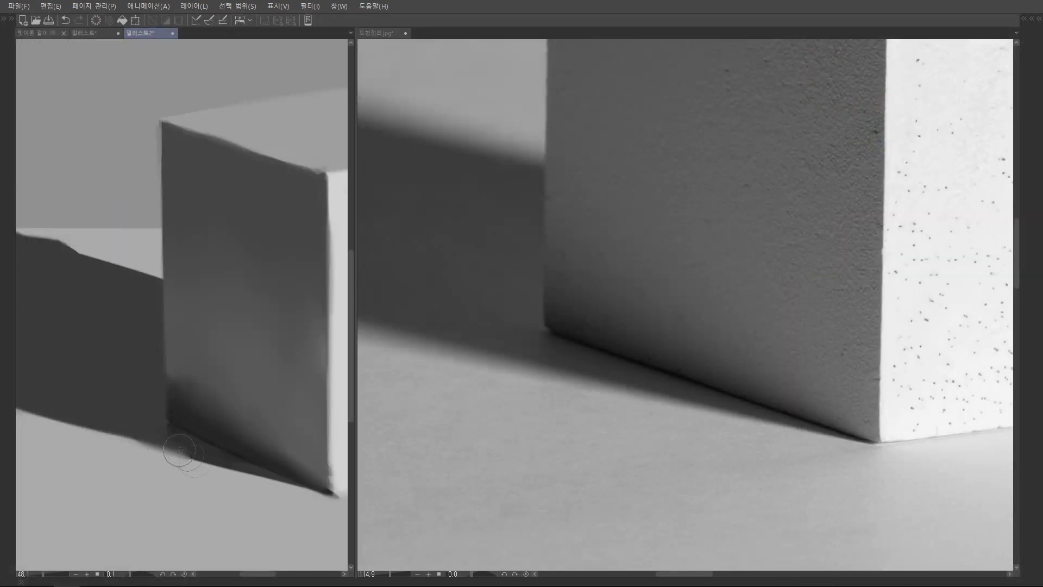
pyautogui.scroll(-6, 272, 437)
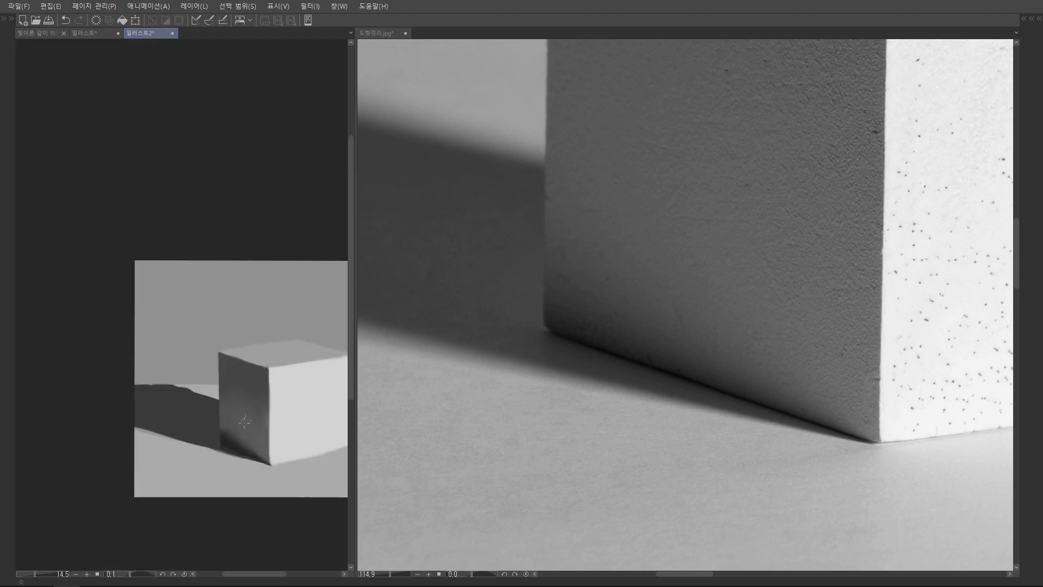
pyautogui.scroll(7, 230, 431)
pyautogui.moveTo(192, 388); pyautogui.dragTo(211, 435)
pyautogui.scroll(-2, 211, 381)
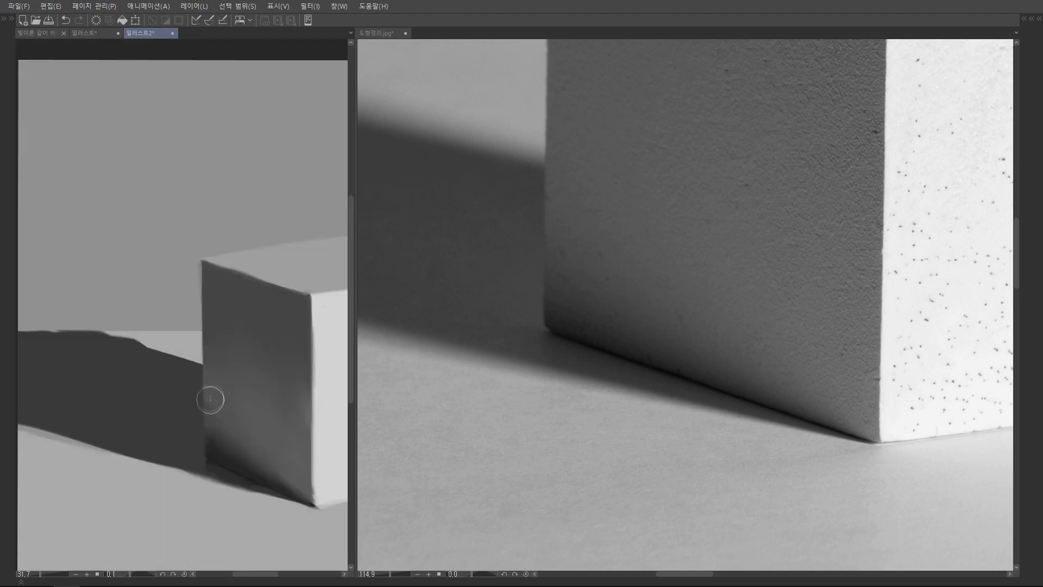
pyautogui.scroll(-2, 210, 401)
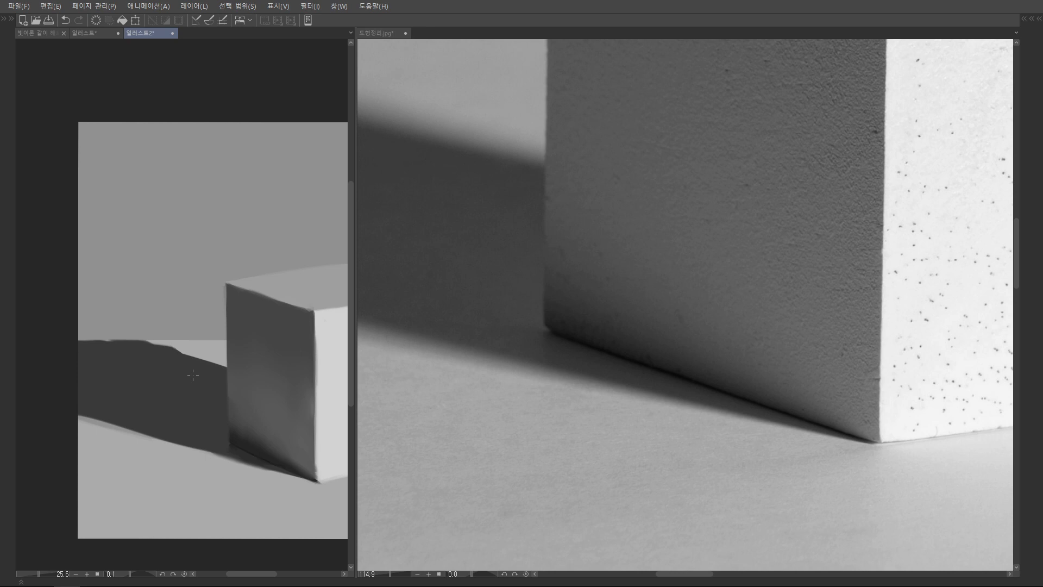
# - Enlarge the painting's view, tilt the canvas and soften the near edge of the cast shadow
pyautogui.moveTo(355, 389); pyautogui.dragTo(546, 390)
pyautogui.scroll(2, 407, 365)
pyautogui.moveTo(407, 365); pyautogui.dragTo(393, 333)
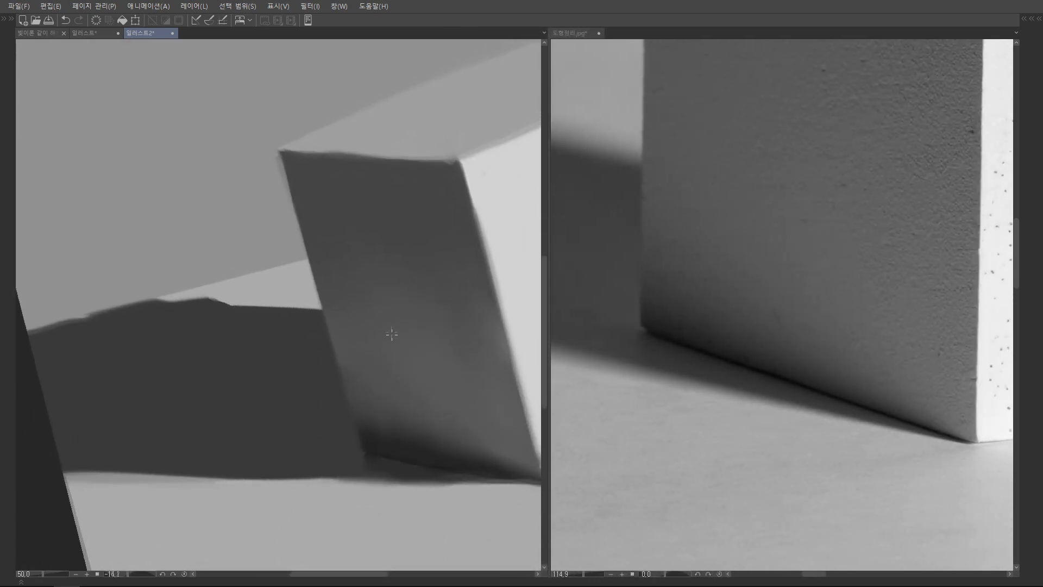
pyautogui.scroll(-2, 403, 375)
pyautogui.moveTo(402, 375); pyautogui.dragTo(400, 284)
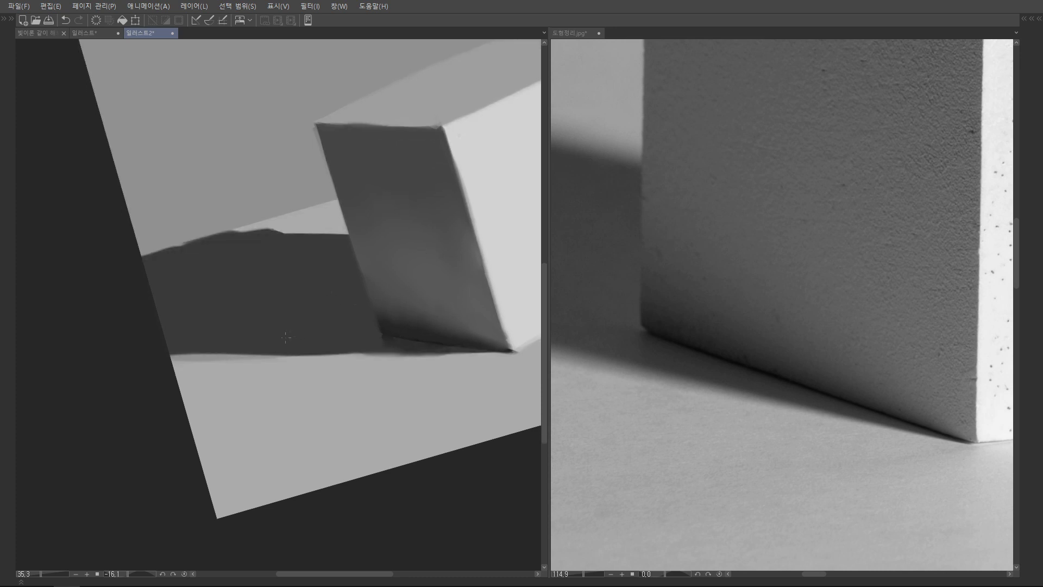
pyautogui.moveTo(191, 355)
pyautogui.mouseDown()
pyautogui.moveTo(156, 357)
pyautogui.moveTo(336, 344)
pyautogui.mouseUp()
pyautogui.moveTo(272, 355); pyautogui.dragTo(365, 353)
# - Soften the far edge of the cast shadow from the cube to the horizon line, following the reference
pyautogui.moveTo(226, 234)
pyautogui.mouseDown()
pyautogui.moveTo(340, 237)
pyautogui.moveTo(293, 272)
pyautogui.mouseUp()
pyautogui.moveTo(347, 245); pyautogui.dragTo(280, 273)
pyautogui.moveTo(651, 244); pyautogui.dragTo(760, 313)
pyautogui.moveTo(215, 324); pyautogui.dragTo(348, 297)
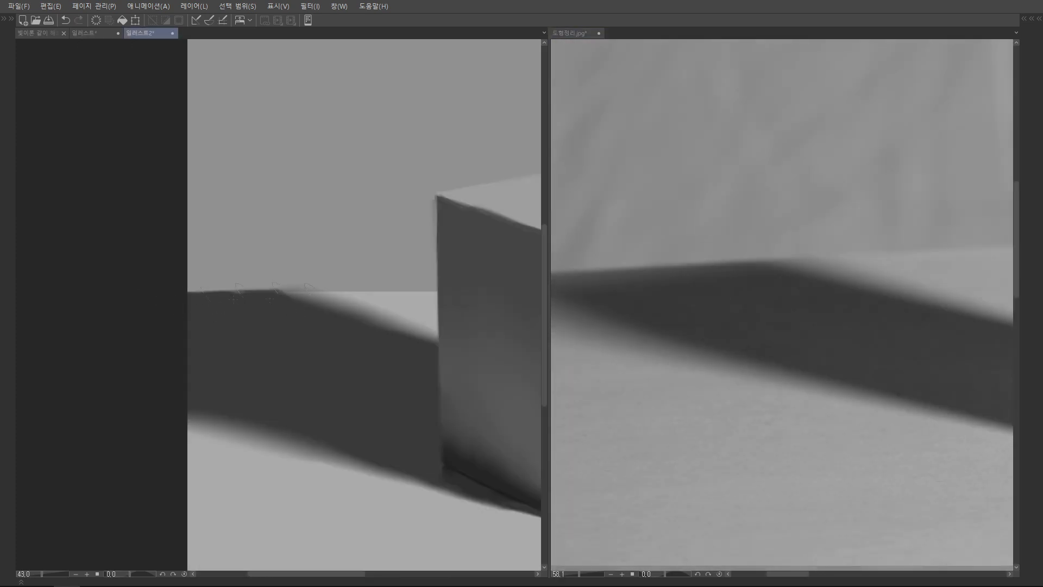
# - Lighten the distant end of the cast shadow near the horizon and compare the whole painting with the reference cube
pyautogui.moveTo(175, 298)
pyautogui.mouseDown()
pyautogui.moveTo(348, 331)
pyautogui.moveTo(262, 308)
pyautogui.moveTo(361, 326)
pyautogui.mouseUp()
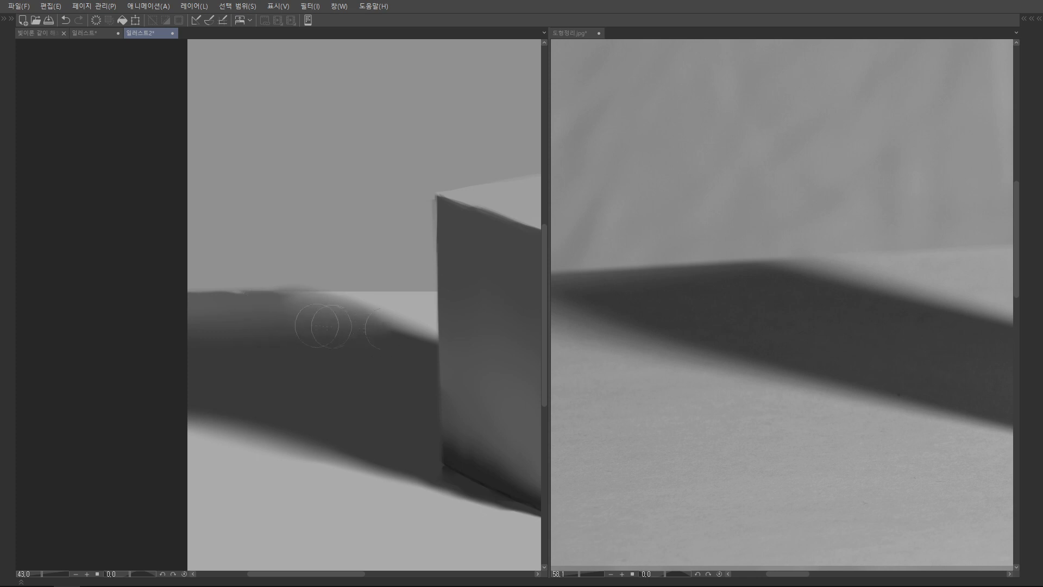
pyautogui.moveTo(293, 337); pyautogui.dragTo(217, 337)
pyautogui.moveTo(946, 313); pyautogui.dragTo(707, 338)
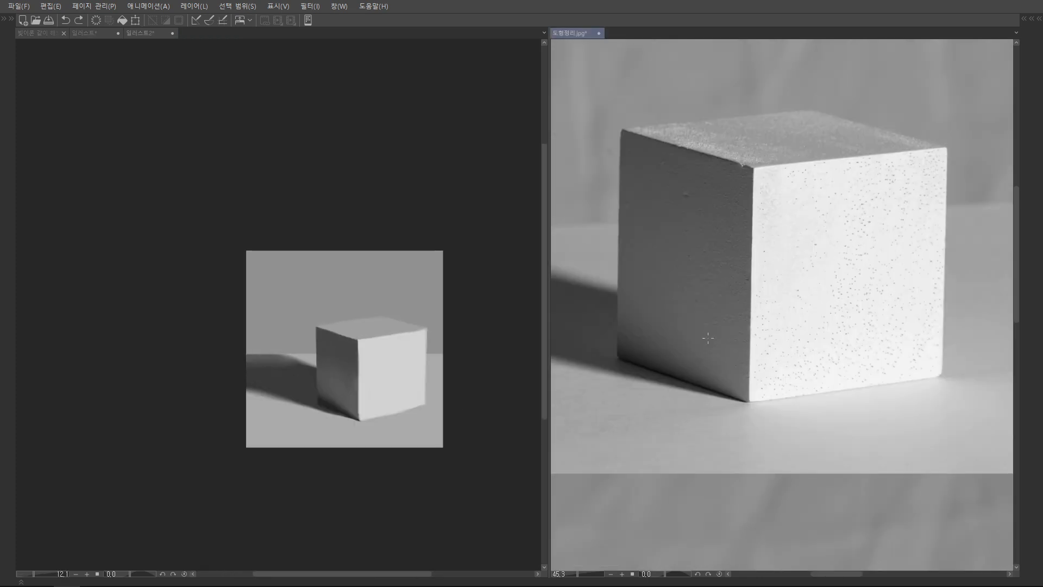
pyautogui.scroll(2, 383, 380)
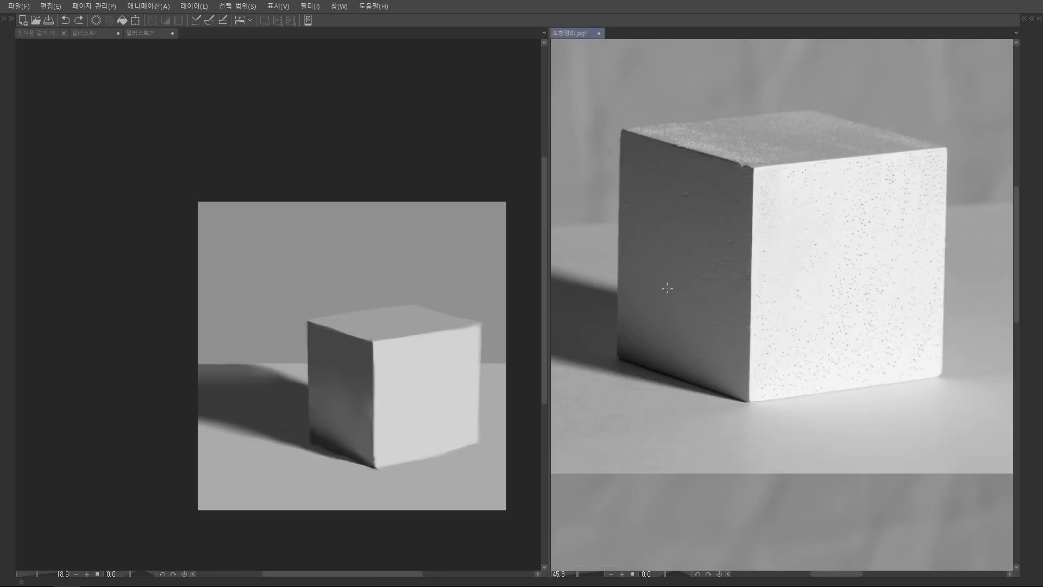
pyautogui.moveTo(639, 307); pyautogui.dragTo(667, 303)
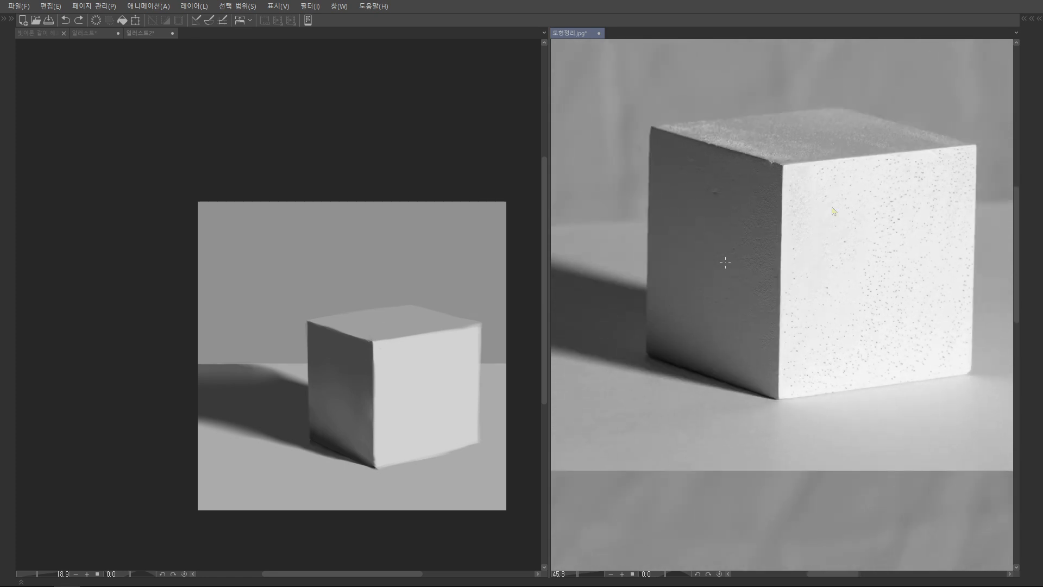
# - Choose a brighter red and circle the lower edge between the reference cube's shaded face and its cast shadow
pyautogui.press('Tab')
pyautogui.moveTo(865, 91); pyautogui.dragTo(882, 81)
pyautogui.press('Tab')
pyautogui.moveTo(766, 339); pyautogui.dragTo(787, 297)
pyautogui.moveTo(786, 299); pyautogui.dragTo(842, 301)
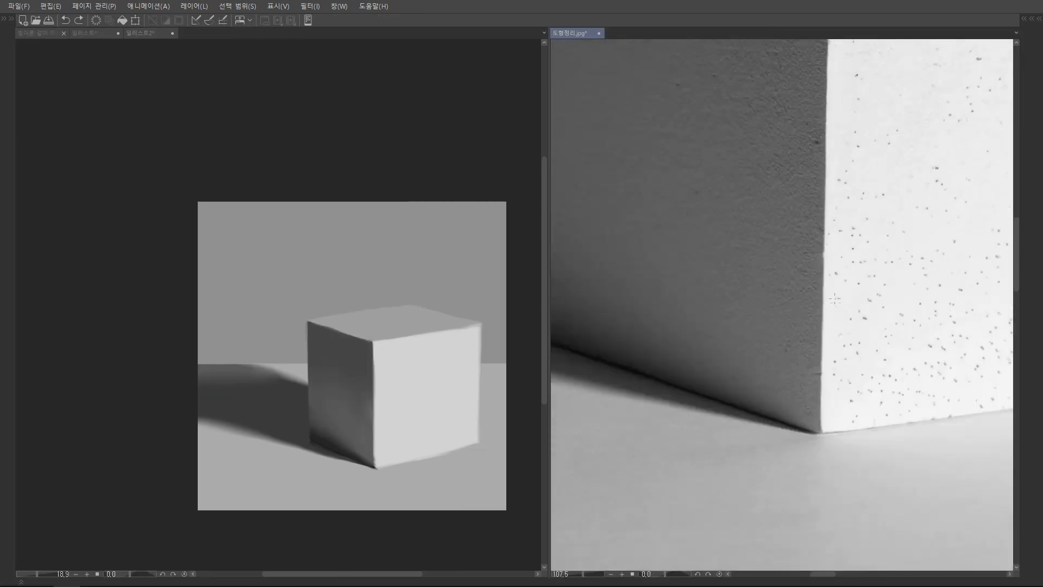
pyautogui.moveTo(839, 98); pyautogui.dragTo(772, 412)
pyautogui.moveTo(772, 187)
pyautogui.mouseDown()
pyautogui.moveTo(769, 307)
pyautogui.moveTo(791, 376)
pyautogui.moveTo(761, 296)
pyautogui.mouseUp()
pyautogui.scroll(4, 793, 307)
pyautogui.moveTo(613, 339)
pyautogui.mouseDown()
pyautogui.moveTo(697, 373)
pyautogui.moveTo(691, 478)
pyautogui.mouseUp()
pyautogui.moveTo(700, 367); pyautogui.dragTo(815, 351)
pyautogui.moveTo(845, 232)
pyautogui.mouseDown()
pyautogui.moveTo(777, 364)
pyautogui.moveTo(815, 347)
pyautogui.mouseUp()
pyautogui.moveTo(730, 337); pyautogui.dragTo(736, 339)
# - Mark off the upper and lower ends of the circled edge with red horizontal and vertical lines
pyautogui.moveTo(755, 397)
pyautogui.mouseDown()
pyautogui.moveTo(729, 397)
pyautogui.moveTo(794, 387)
pyautogui.mouseUp()
pyautogui.moveTo(721, 388); pyautogui.dragTo(722, 429)
pyautogui.moveTo(718, 285)
pyautogui.mouseDown()
pyautogui.moveTo(717, 326)
pyautogui.moveTo(791, 325)
pyautogui.mouseUp()
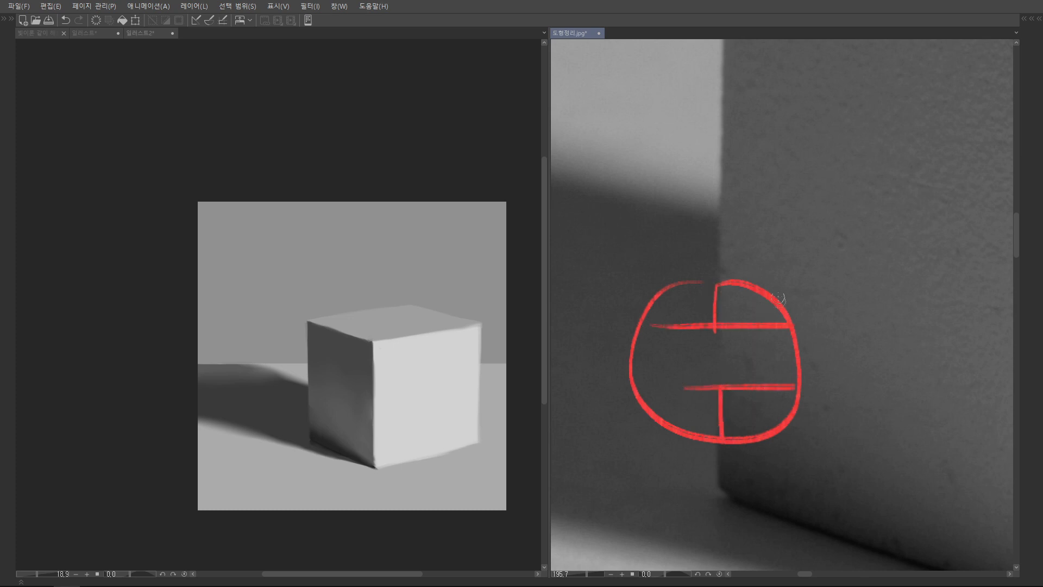
# - Draw red arrows on the reference showing light hitting the cube's bright face and bouncing down onto the ground
pyautogui.scroll(-4, 761, 315)
pyautogui.scroll(-3, 798, 328)
pyautogui.scroll(-3, 410, 338)
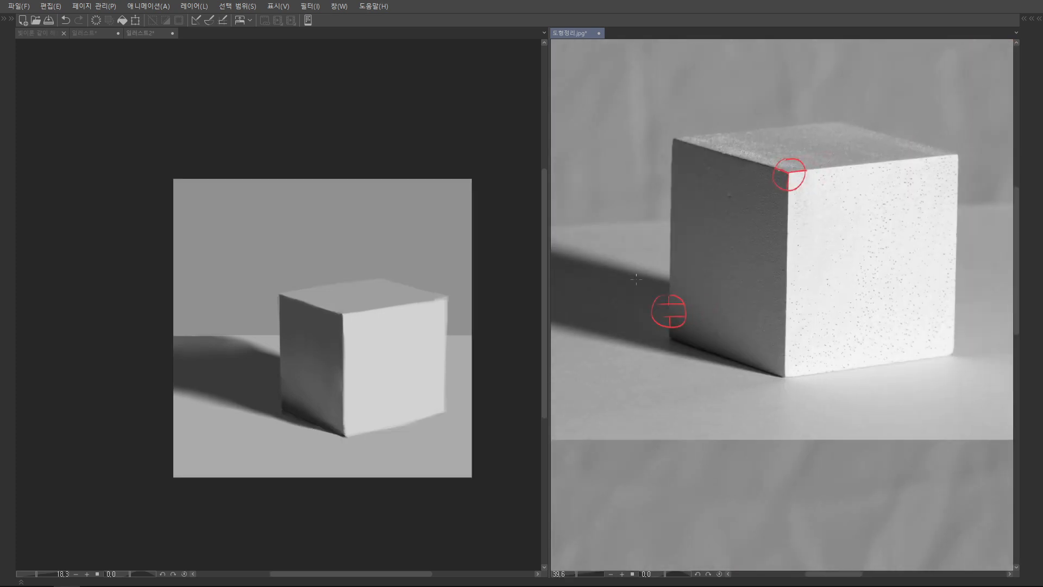
pyautogui.scroll(-4, 863, 304)
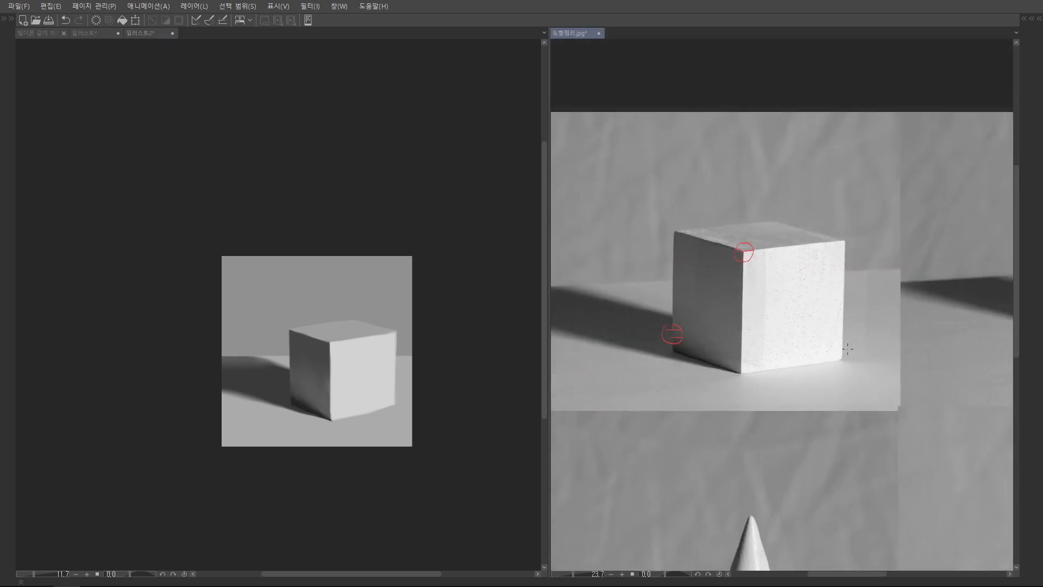
pyautogui.scroll(2, 856, 341)
pyautogui.moveTo(856, 341); pyautogui.dragTo(855, 340)
pyautogui.moveTo(833, 240); pyautogui.dragTo(772, 299)
pyautogui.moveTo(769, 282)
pyautogui.mouseDown()
pyautogui.moveTo(759, 297)
pyautogui.moveTo(783, 303)
pyautogui.mouseUp()
pyautogui.moveTo(773, 336); pyautogui.dragTo(774, 317)
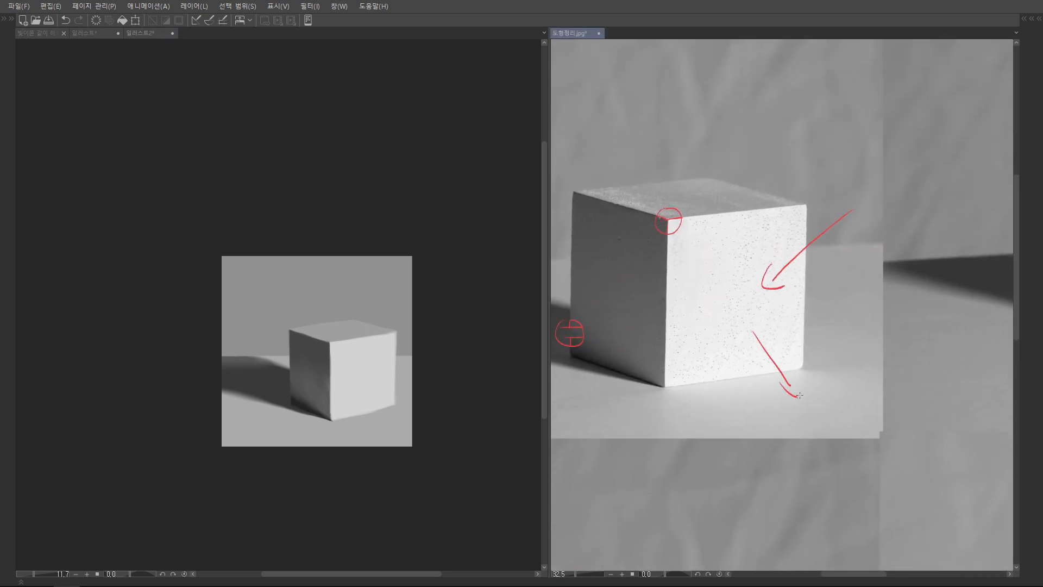
pyautogui.moveTo(799, 395); pyautogui.dragTo(803, 383)
# - Mark the spread of bounced light on the reference ground with red lines leading outward from the bright face's lower corners
pyautogui.scroll(3, 797, 402)
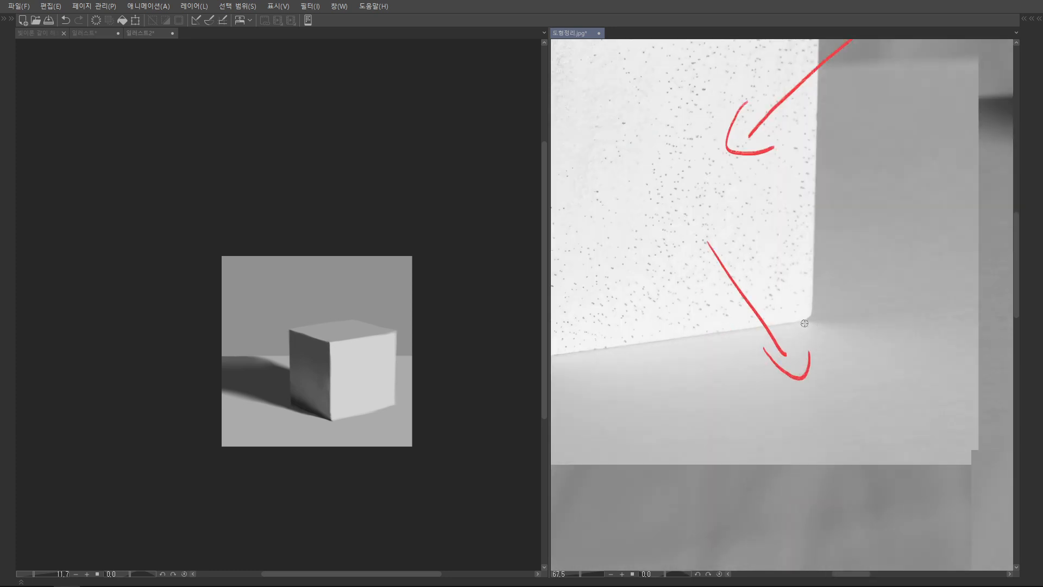
pyautogui.moveTo(805, 323); pyautogui.dragTo(894, 333)
pyautogui.scroll(-3, 724, 354)
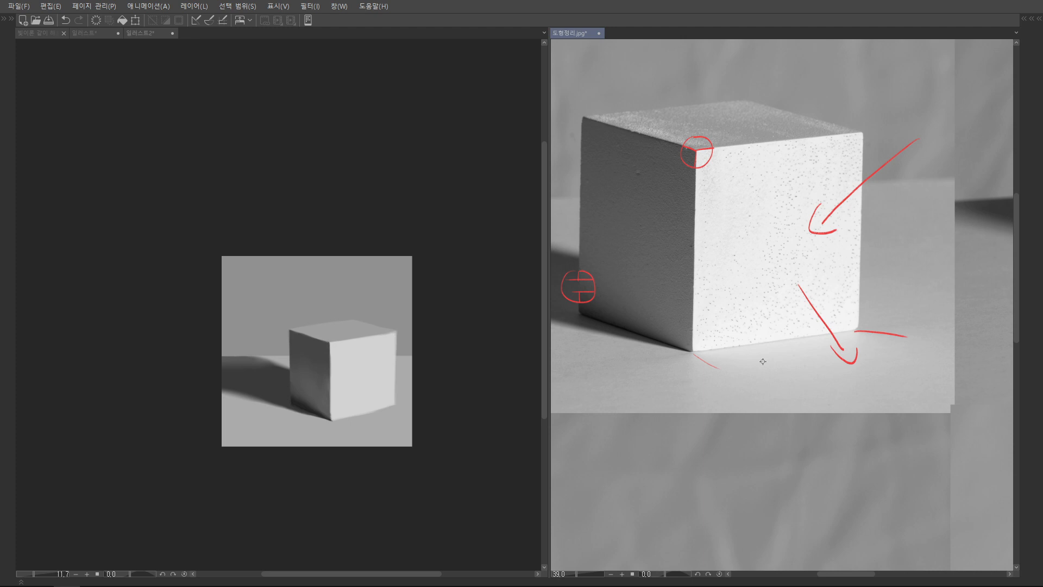
pyautogui.moveTo(783, 231)
pyautogui.mouseDown()
pyautogui.moveTo(709, 261)
pyautogui.moveTo(746, 278)
pyautogui.moveTo(720, 232)
pyautogui.mouseUp()
pyautogui.moveTo(776, 265); pyautogui.dragTo(799, 255)
pyautogui.scroll(3, 764, 289)
pyautogui.moveTo(683, 359); pyautogui.dragTo(760, 413)
# - Undo the bounced-light marks and redraw one short red line outward from the bright face's outer lower corner
pyautogui.hotkey('ctrl', 'z')
pyautogui.hotkey('ctrl', 'z')
pyautogui.hotkey('ctrl', 'z')
pyautogui.hotkey('ctrl', 'z')
pyautogui.hotkey('ctrl', 'z')
pyautogui.hotkey('ctrl', 'z')
pyautogui.hotkey('ctrl', 'z')
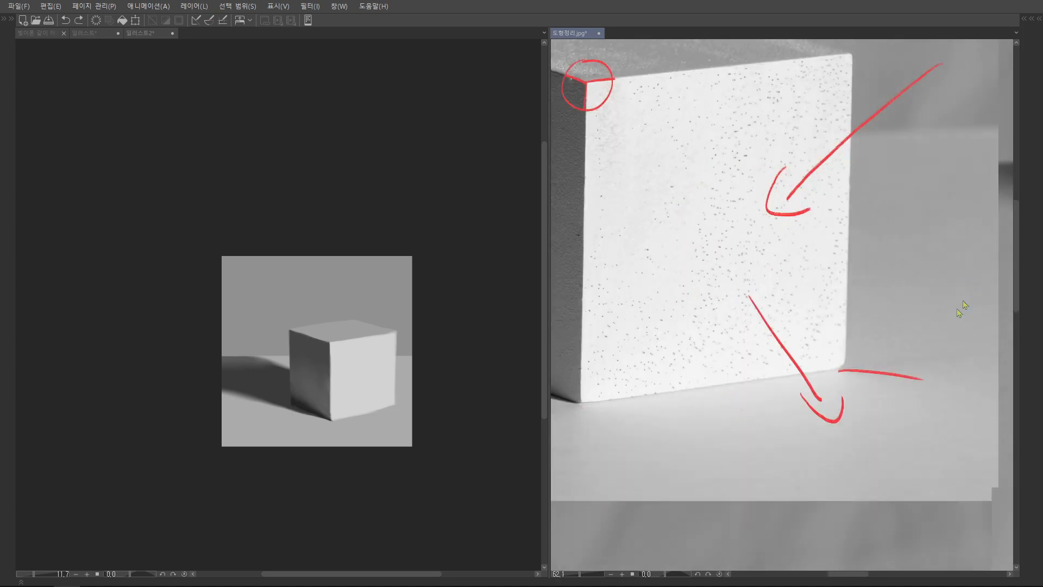
pyautogui.moveTo(870, 363); pyautogui.dragTo(873, 338)
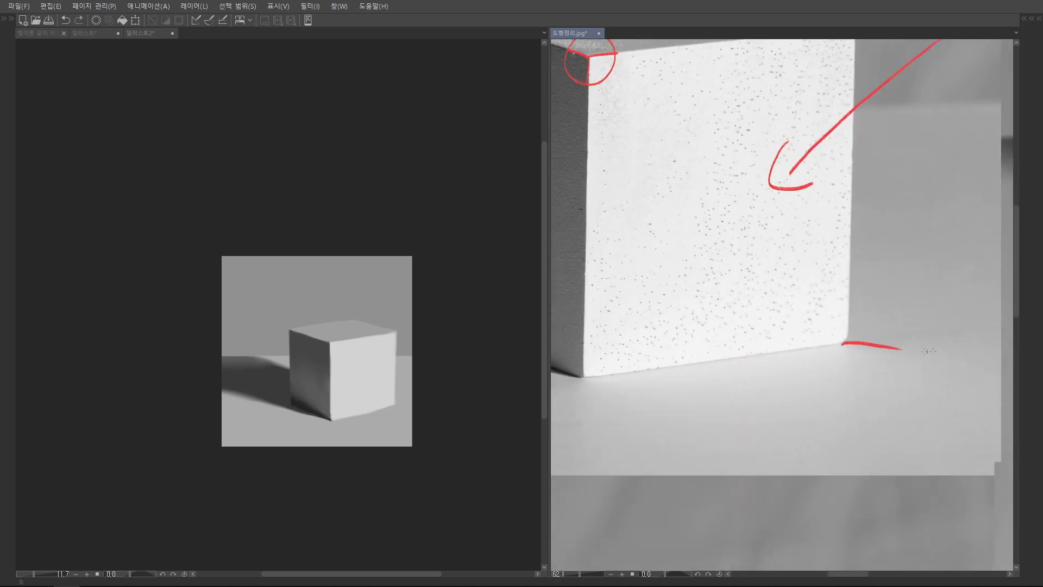
pyautogui.moveTo(759, 323); pyautogui.dragTo(810, 305)
pyautogui.moveTo(812, 366); pyautogui.dragTo(765, 365)
# - Paint soft, lighter reflected light on the ground along the base of the painted cube's bright face
pyautogui.moveTo(401, 399); pyautogui.dragTo(401, 292)
pyautogui.moveTo(366, 288)
pyautogui.mouseDown()
pyautogui.moveTo(410, 288)
pyautogui.moveTo(362, 285)
pyautogui.mouseUp()
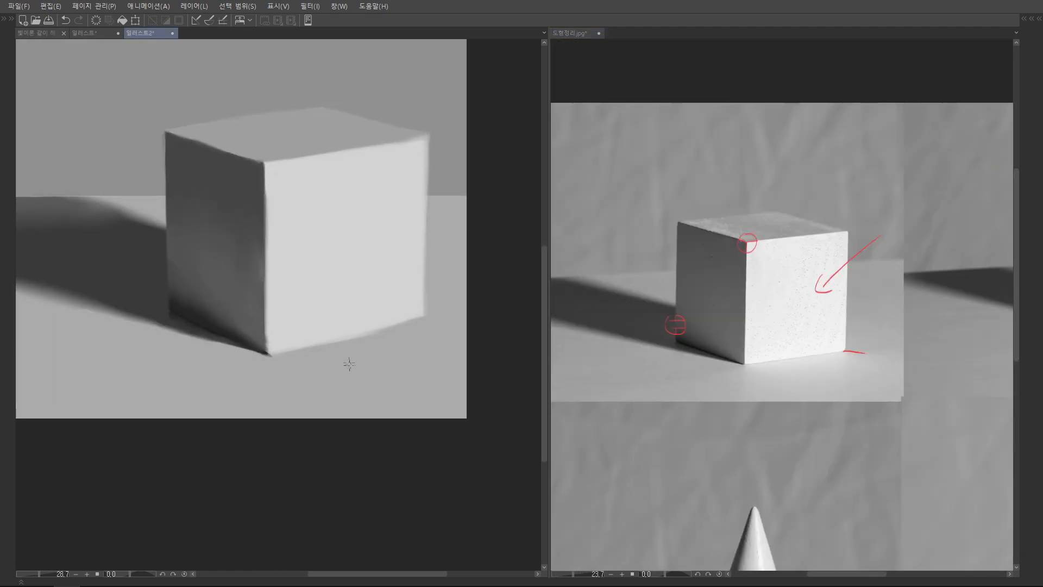
pyautogui.press('Tab')
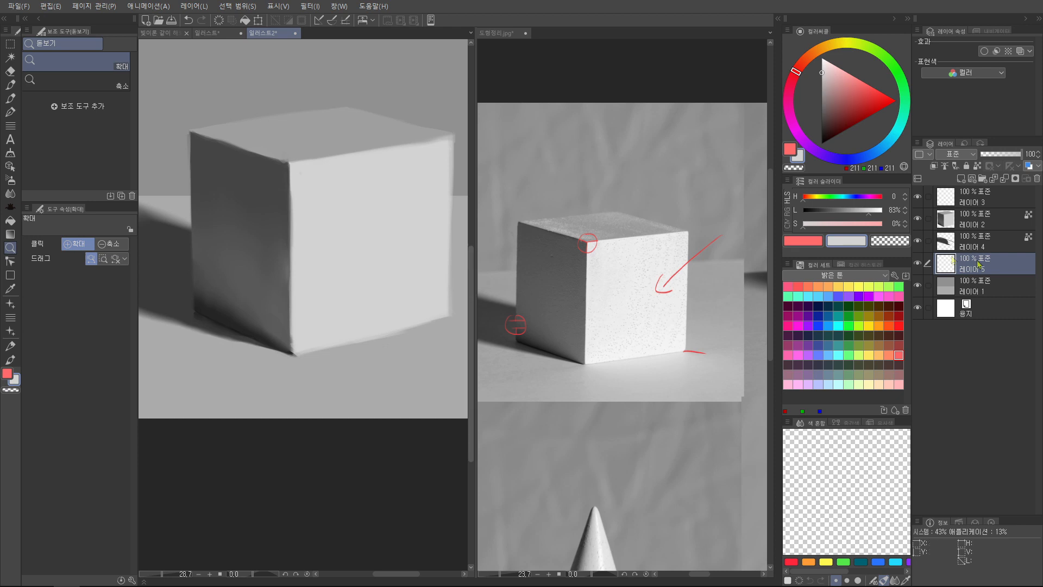
pyautogui.click(992, 243)
pyautogui.press('Tab')
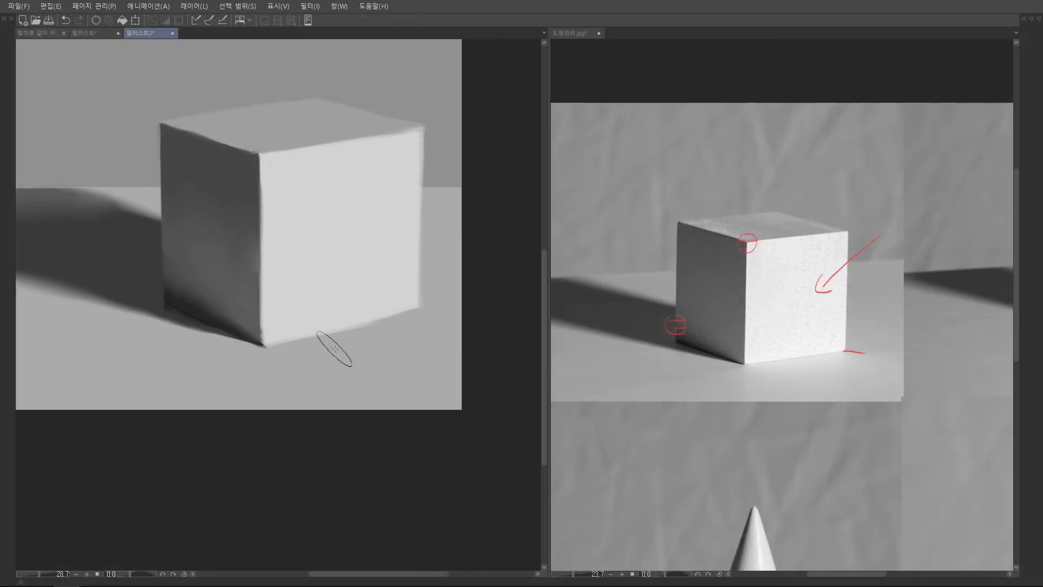
pyautogui.moveTo(416, 316)
pyautogui.mouseDown()
pyautogui.moveTo(455, 318)
pyautogui.moveTo(278, 348)
pyautogui.moveTo(398, 328)
pyautogui.moveTo(291, 356)
pyautogui.moveTo(417, 335)
pyautogui.mouseUp()
pyautogui.scroll(4, 373, 327)
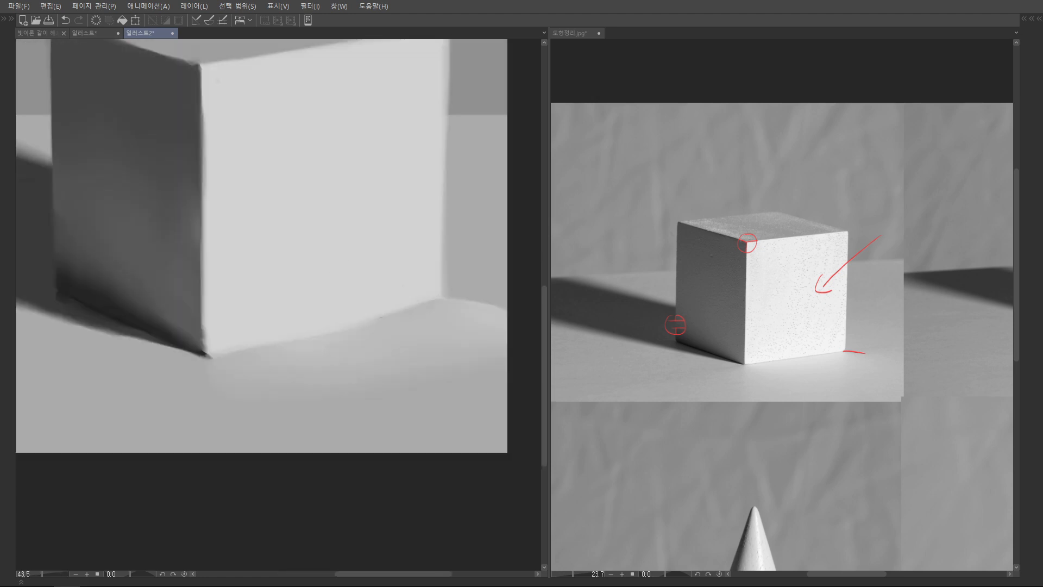
pyautogui.scroll(-4, 381, 326)
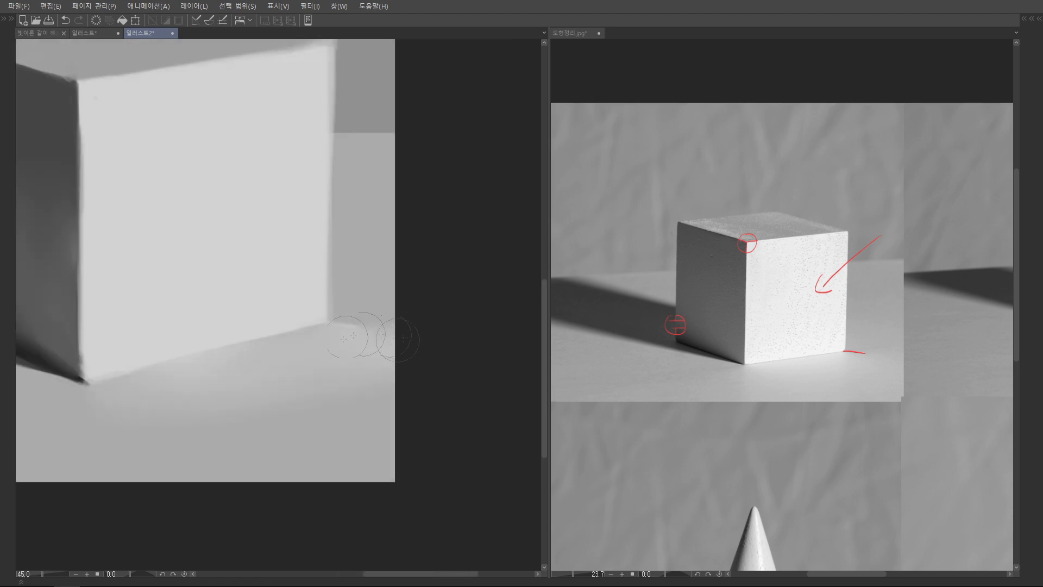
pyautogui.scroll(-8, 406, 369)
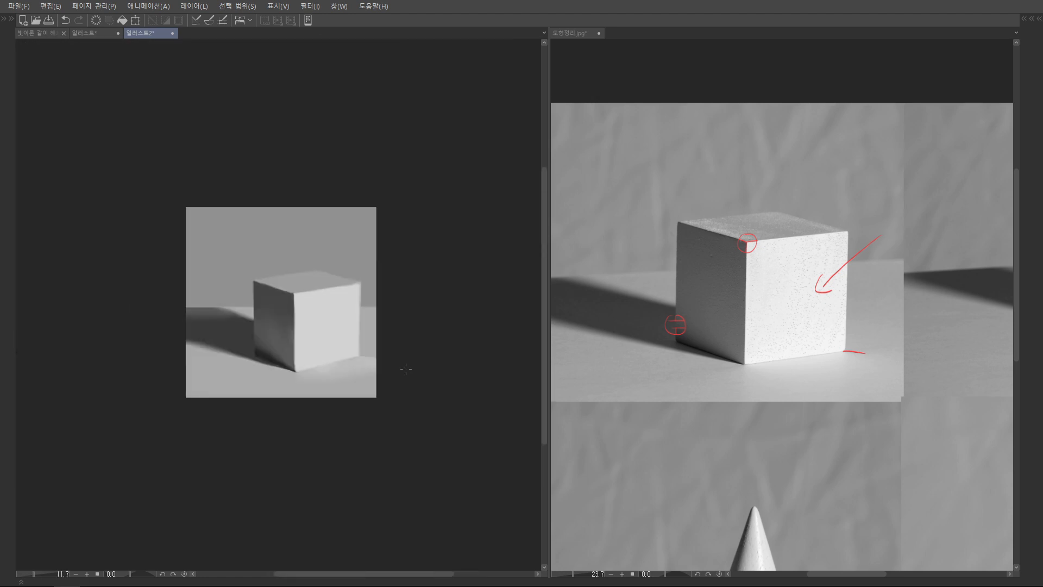
# - Refine the reflected light around the bright face's outer lower corner, blending it outward to the canvas edge
pyautogui.scroll(18, 409, 317)
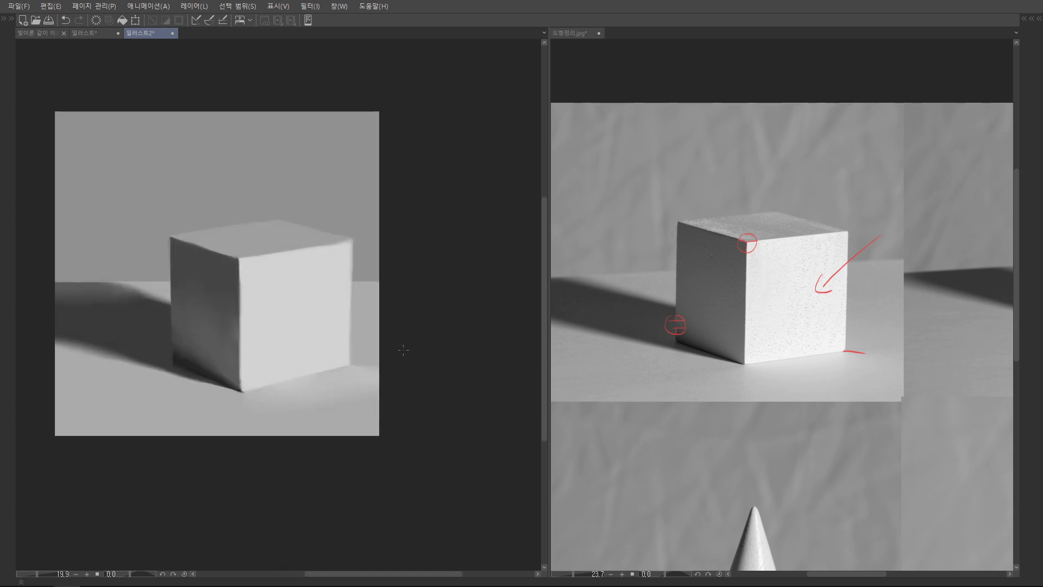
pyautogui.scroll(-10, 413, 375)
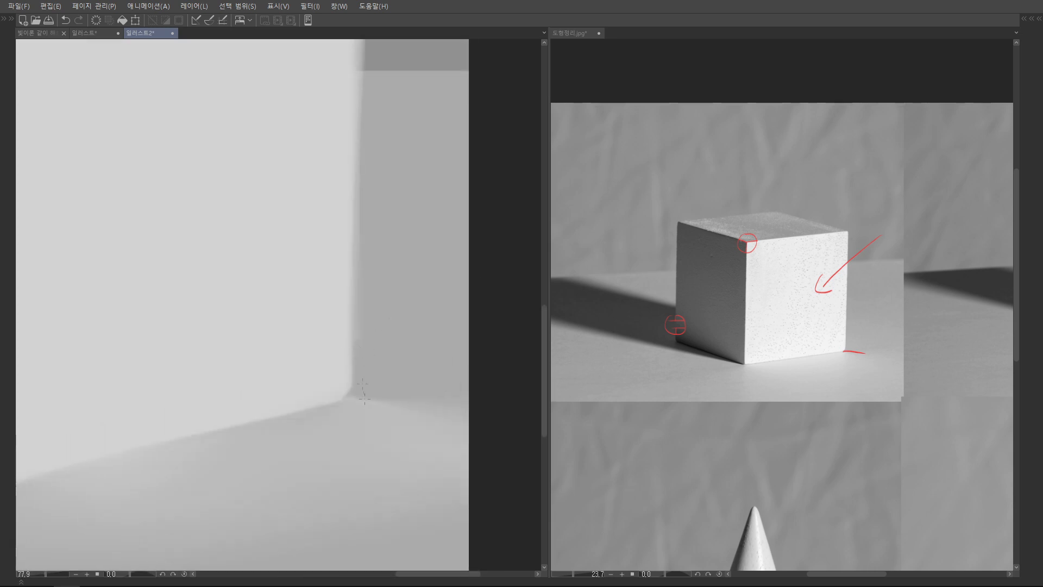
pyautogui.scroll(9, 420, 381)
pyautogui.moveTo(347, 272); pyautogui.dragTo(427, 274)
pyautogui.moveTo(354, 295); pyautogui.dragTo(426, 282)
pyautogui.moveTo(321, 301); pyautogui.dragTo(424, 280)
pyautogui.scroll(-10, 376, 346)
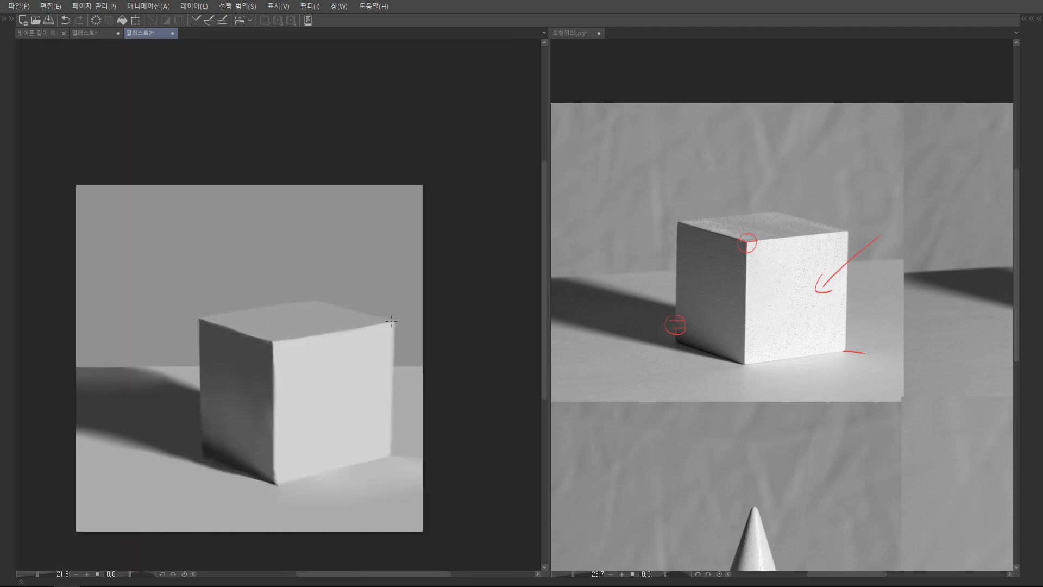
# - Mark the slightly rounded outer corners of the reference cube with small red strokes, undoing the first attempts
pyautogui.moveTo(404, 333); pyautogui.dragTo(406, 340)
pyautogui.moveTo(320, 347); pyautogui.dragTo(321, 358)
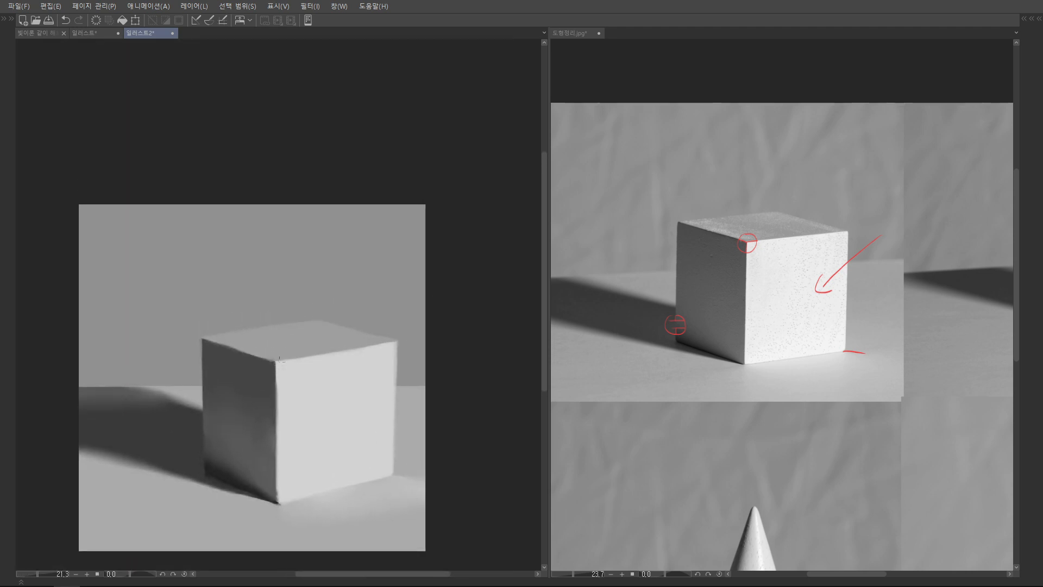
pyautogui.scroll(10, 289, 358)
pyautogui.scroll(-3, 289, 358)
pyautogui.moveTo(725, 246); pyautogui.dragTo(713, 302)
pyautogui.scroll(8, 713, 302)
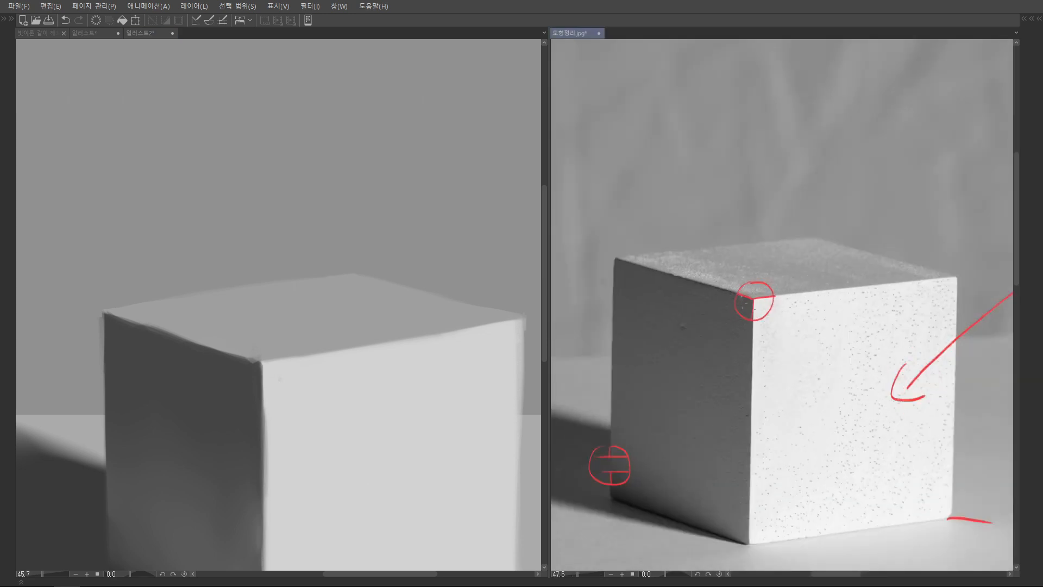
pyautogui.press('Tab')
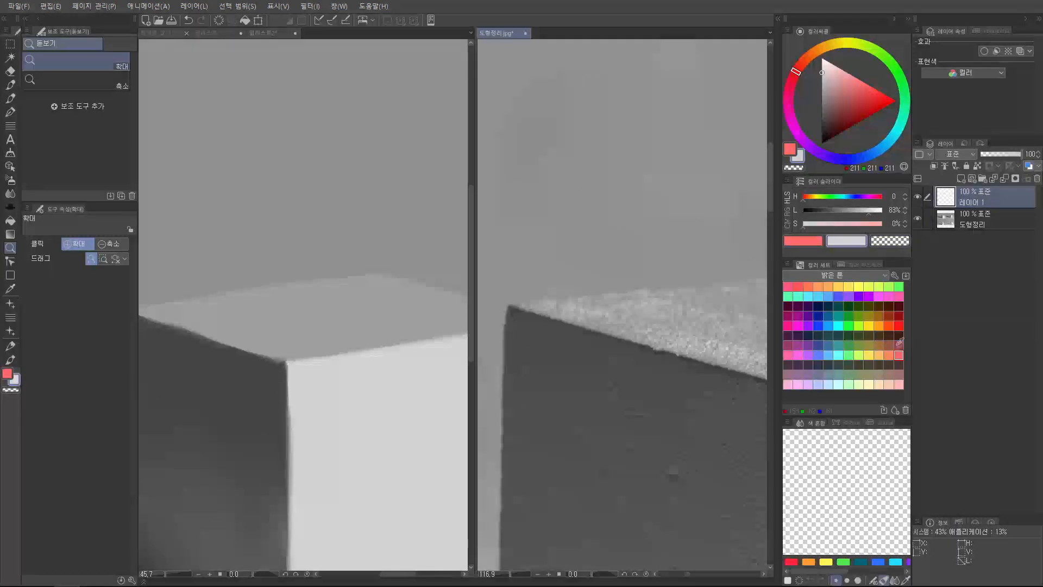
pyautogui.press('Tab')
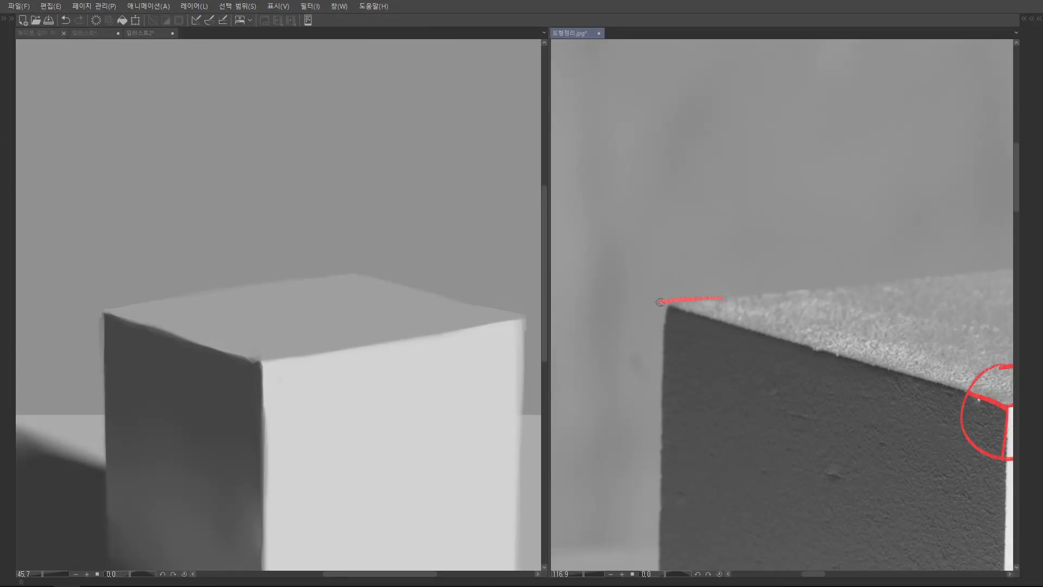
pyautogui.hotkey('ctrl', 'z')
pyautogui.hotkey('ctrl', 'z')
pyautogui.scroll(4, 678, 308)
pyautogui.moveTo(707, 297); pyautogui.dragTo(677, 298)
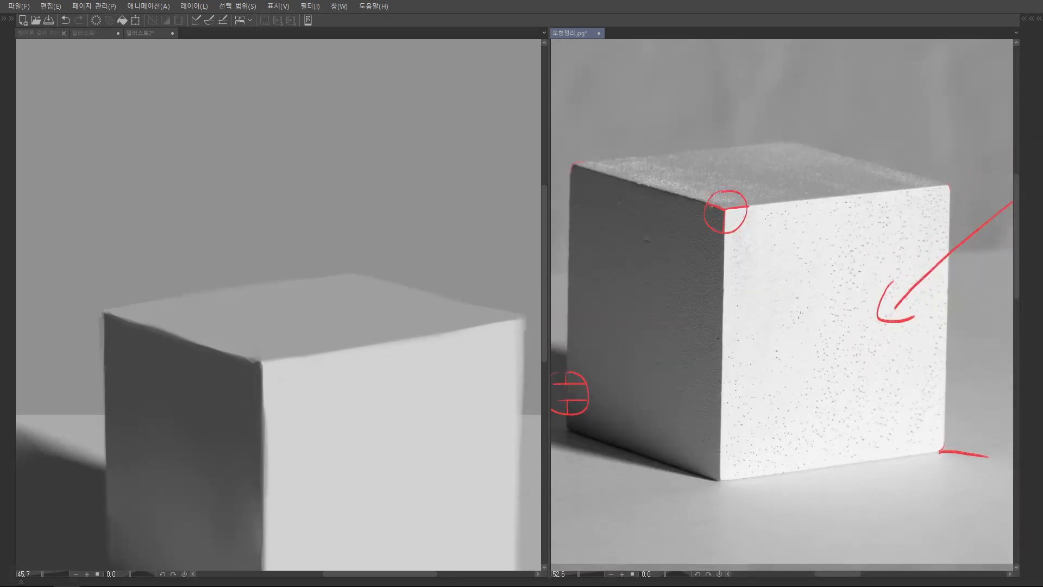
# - Circle spots on the reference cube's front vertical edge and the bright face's top edge, and hatch its outer edge in red
pyautogui.moveTo(805, 306); pyautogui.dragTo(808, 274)
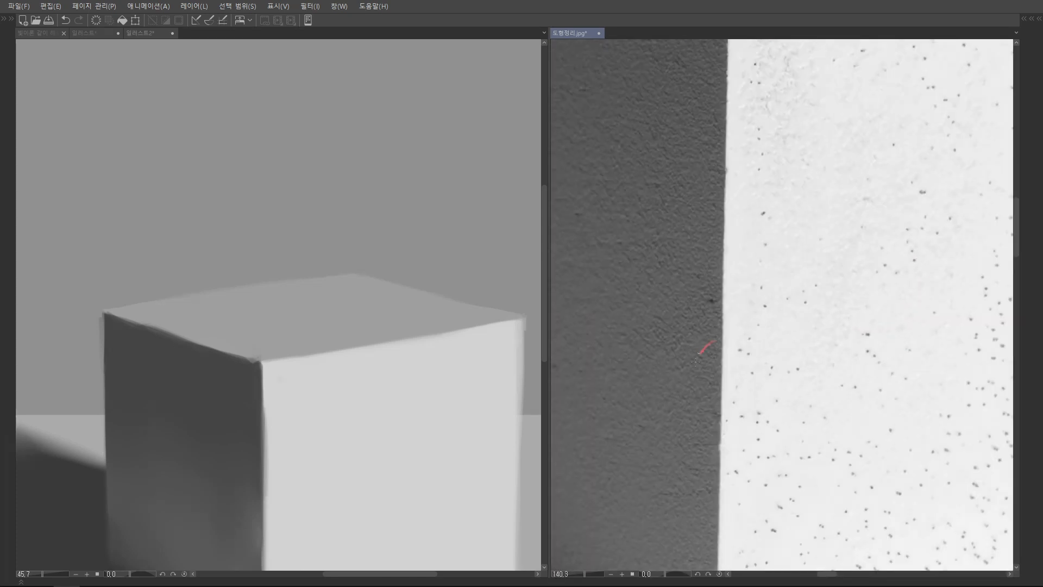
pyautogui.moveTo(695, 361)
pyautogui.mouseDown()
pyautogui.moveTo(716, 337)
pyautogui.moveTo(804, 367)
pyautogui.moveTo(720, 367)
pyautogui.mouseUp()
pyautogui.moveTo(750, 174)
pyautogui.mouseDown()
pyautogui.moveTo(721, 329)
pyautogui.moveTo(719, 419)
pyautogui.mouseUp()
pyautogui.moveTo(720, 419); pyautogui.dragTo(772, 418)
pyautogui.moveTo(956, 122)
pyautogui.mouseDown()
pyautogui.moveTo(807, 259)
pyautogui.moveTo(831, 244)
pyautogui.mouseUp()
pyautogui.moveTo(884, 278); pyautogui.dragTo(760, 278)
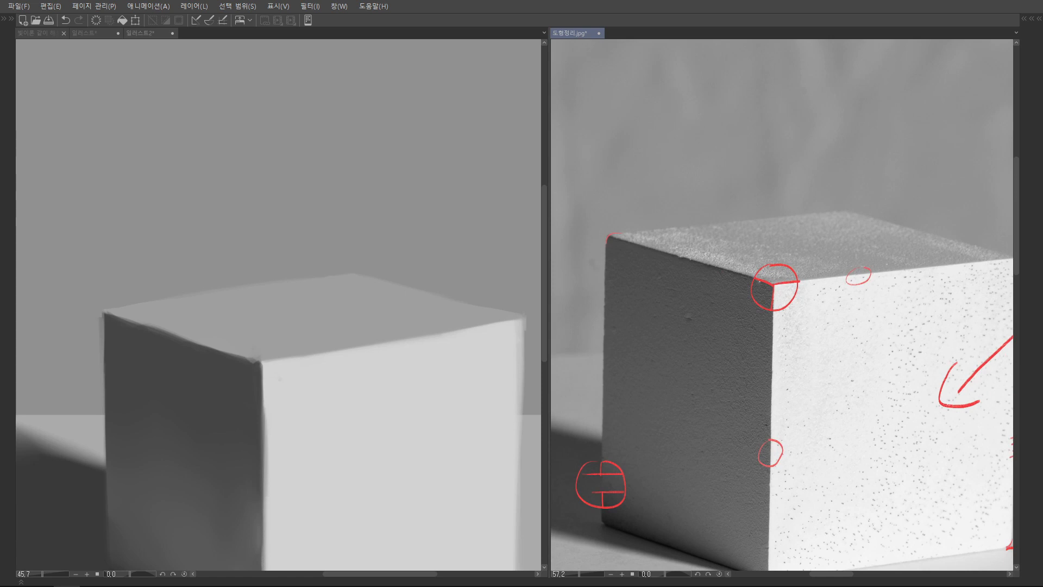
# - Refine the edge between the painted cube's top and bright faces and clean up the near top corner
pyautogui.click(343, 417)
pyautogui.moveTo(343, 417); pyautogui.dragTo(358, 371)
pyautogui.scroll(5, 364, 304)
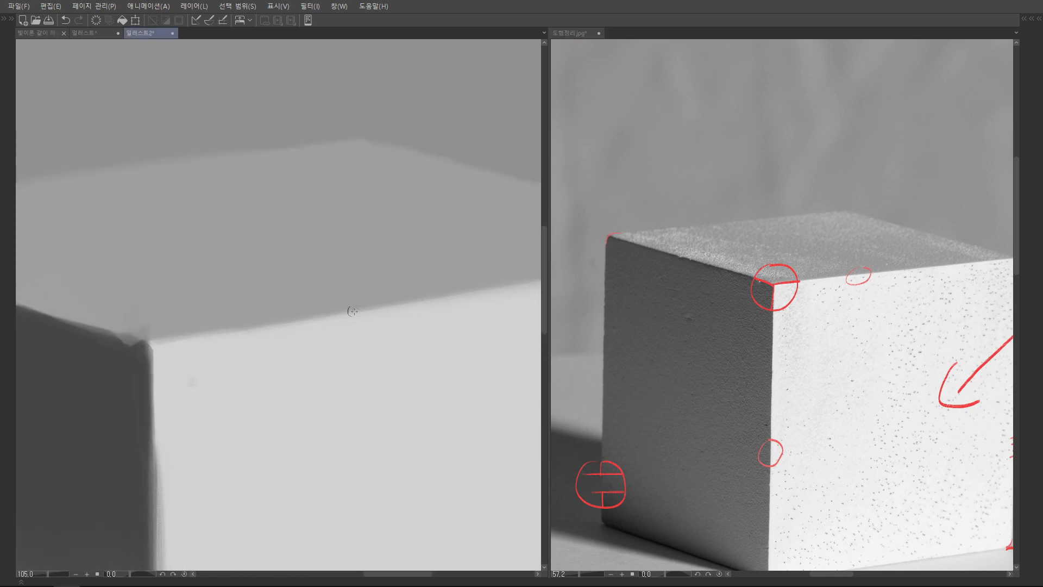
pyautogui.scroll(-6, 423, 301)
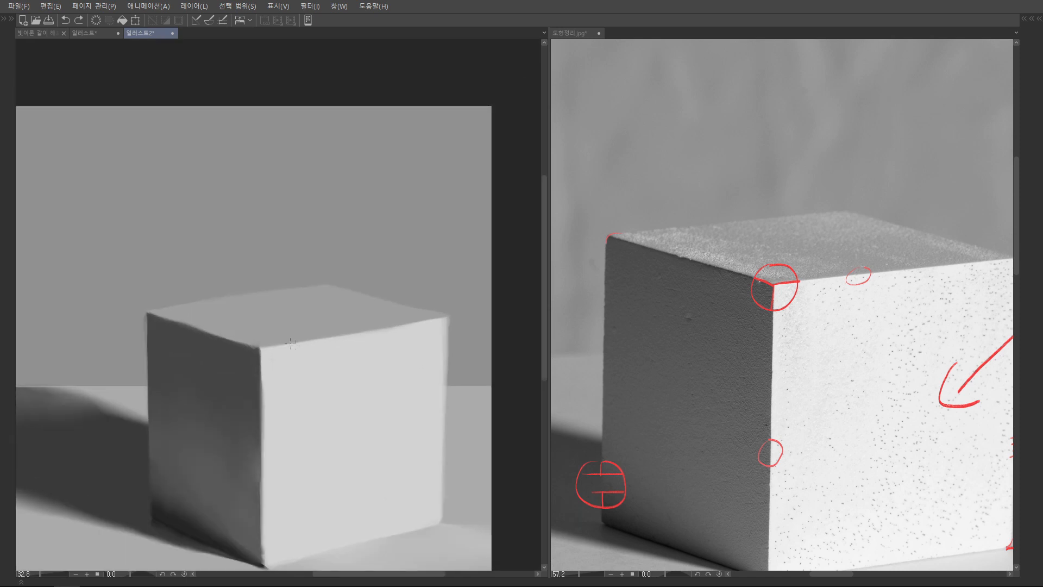
pyautogui.scroll(5, 301, 353)
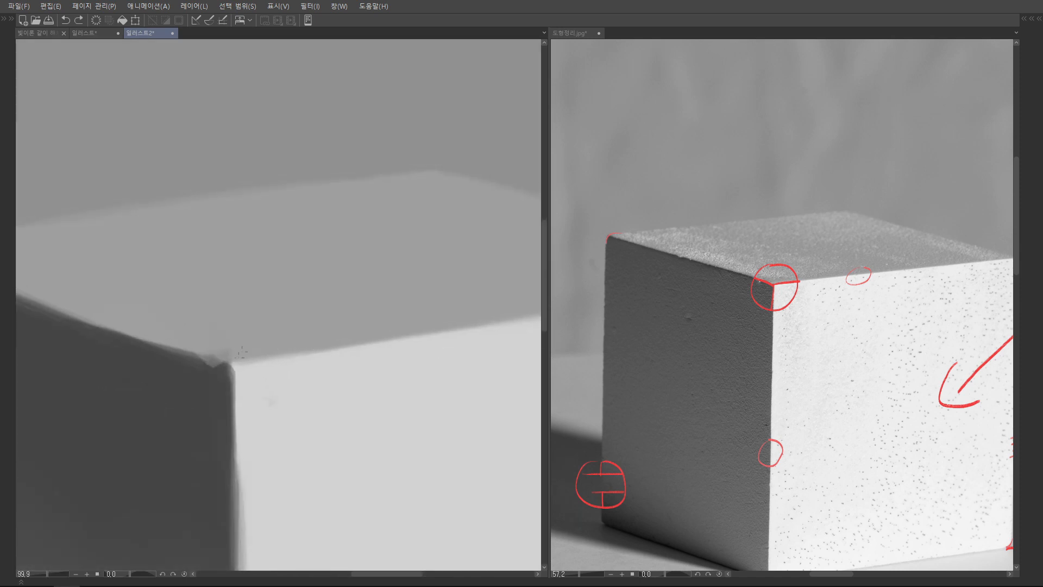
pyautogui.scroll(3, 241, 354)
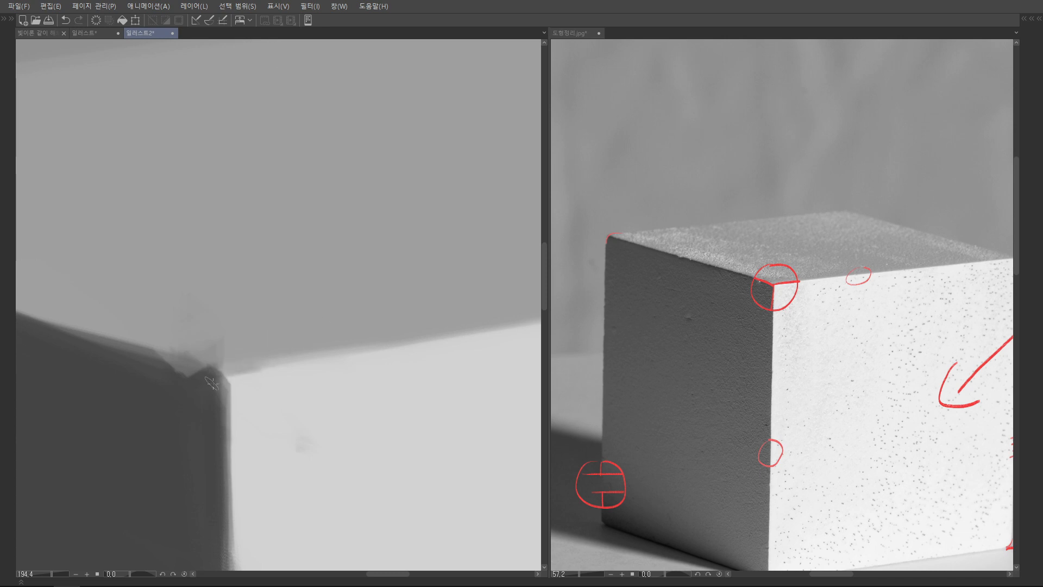
# - Rework the vertical edge between the painted cube's shaded and bright faces down to the bottom corner
pyautogui.moveTo(322, 367); pyautogui.dragTo(301, 65)
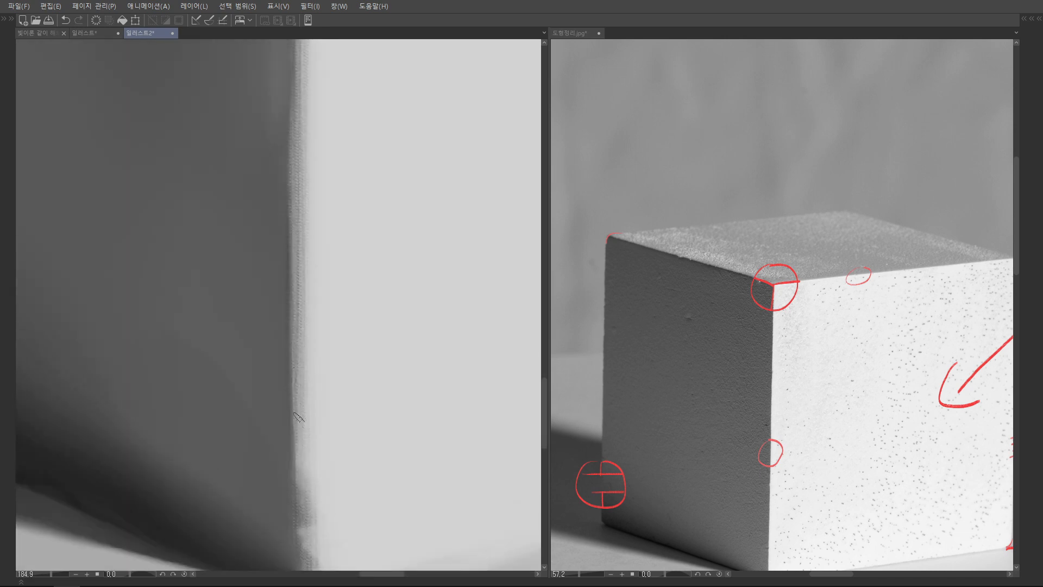
pyautogui.moveTo(301, 416); pyautogui.dragTo(310, 317)
pyautogui.moveTo(305, 362)
pyautogui.mouseDown()
pyautogui.moveTo(309, 491)
pyautogui.moveTo(313, 381)
pyautogui.moveTo(304, 481)
pyautogui.mouseUp()
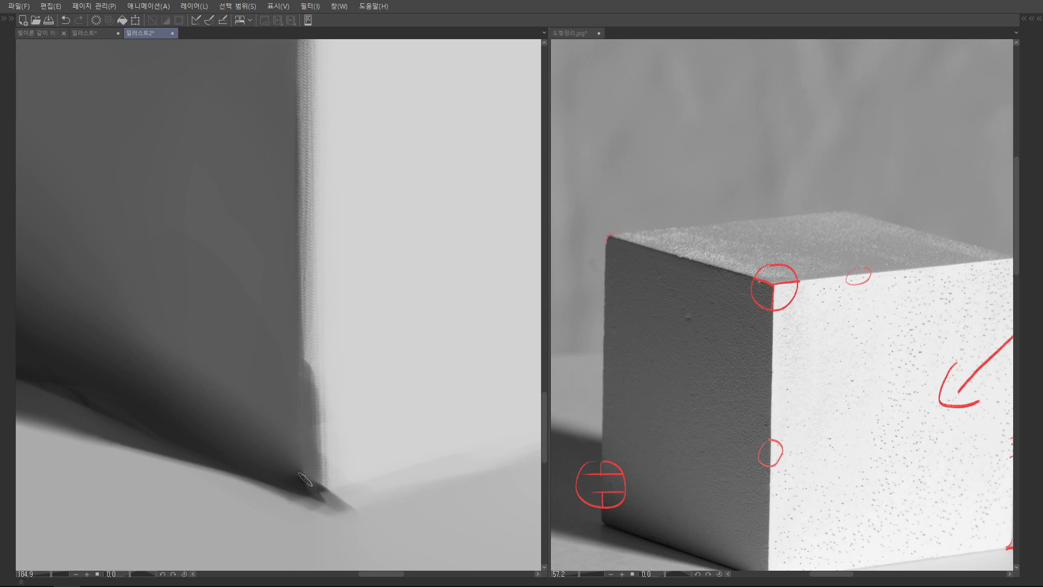
pyautogui.scroll(-5, 383, 353)
pyautogui.scroll(3, 307, 435)
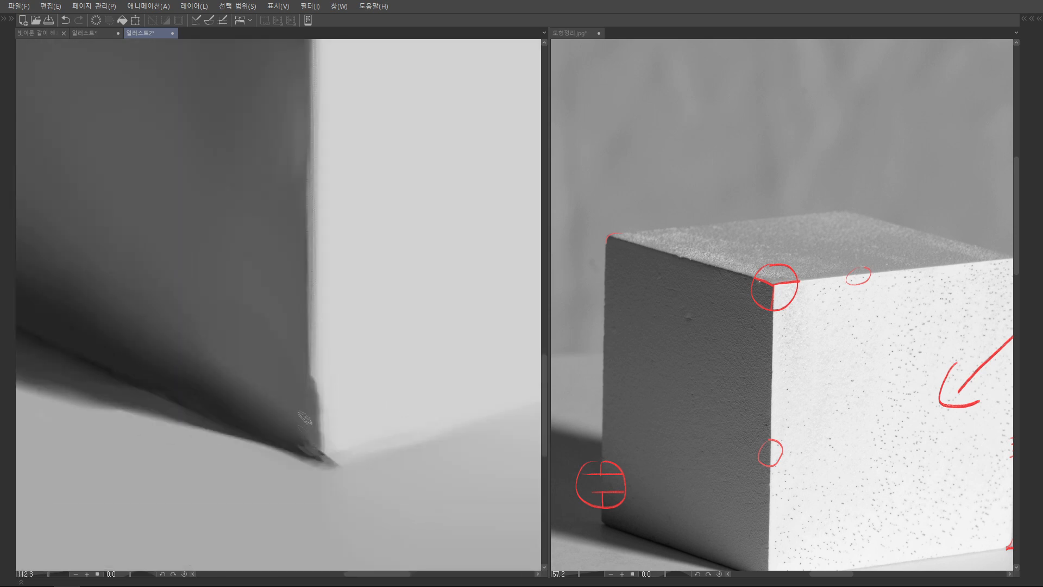
pyautogui.scroll(-6, 305, 357)
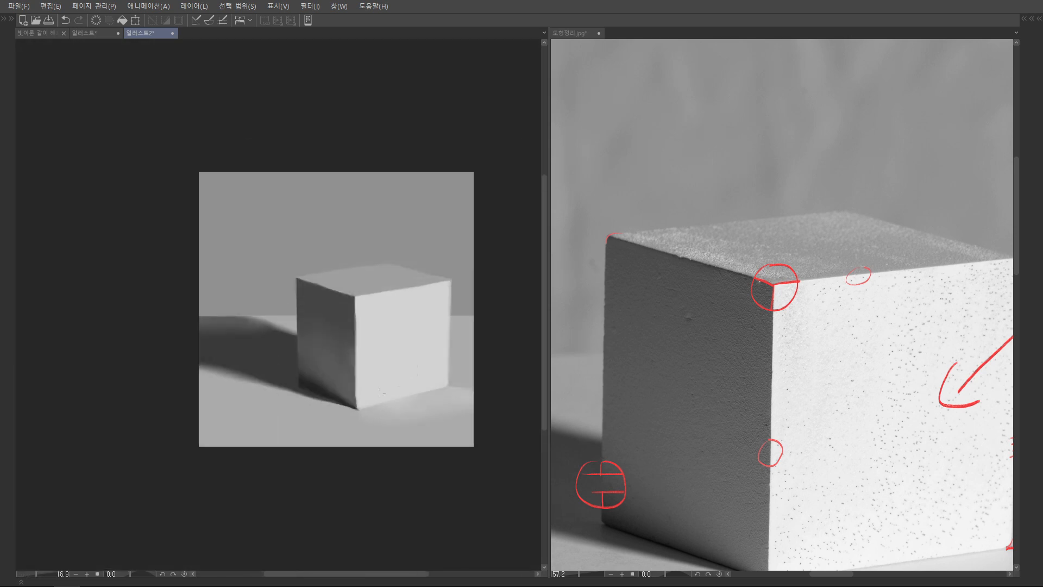
# - Paint a small light nick on the edge between the painted cube's top face and shaded face
pyautogui.scroll(3, 720, 327)
pyautogui.scroll(7, 333, 327)
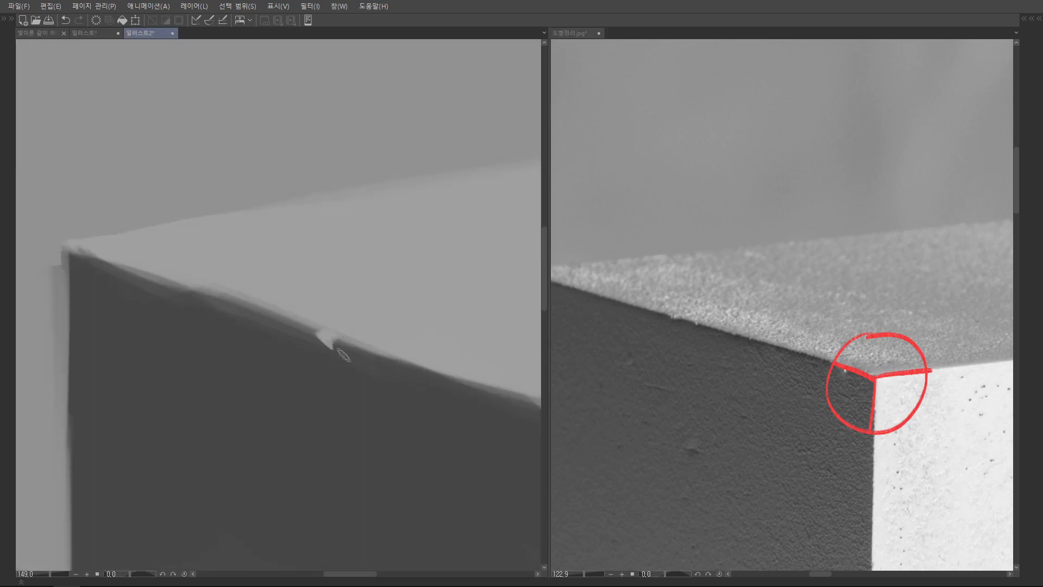
pyautogui.scroll(-5, 331, 352)
pyautogui.scroll(2, 348, 337)
pyautogui.scroll(-4, 750, 348)
pyautogui.scroll(4, 836, 353)
pyautogui.scroll(1, 347, 348)
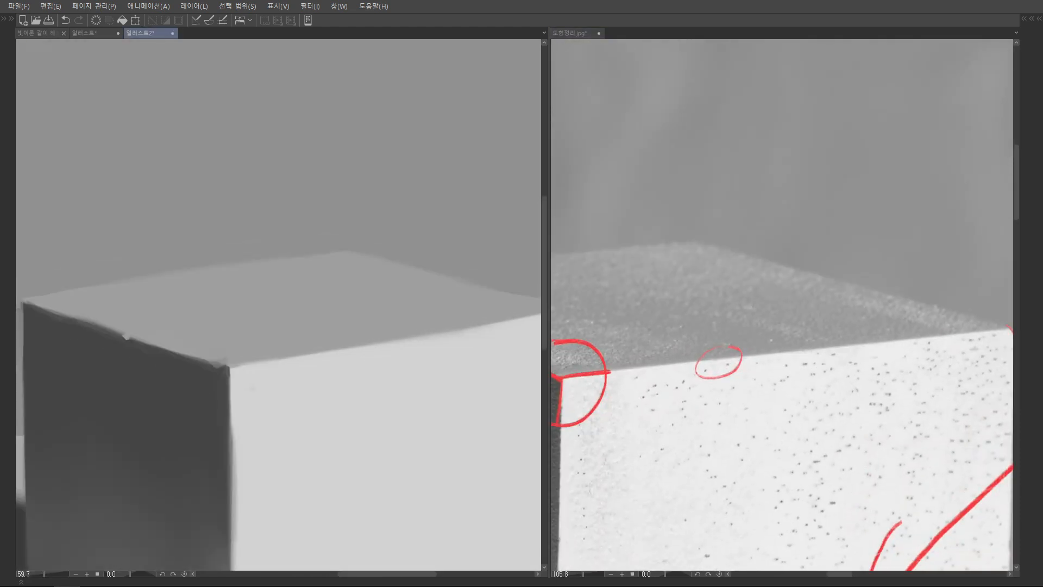
# - Paint a small dark nick on the top edge of the bright face and compare the painting with the reference
pyautogui.scroll(5, 414, 332)
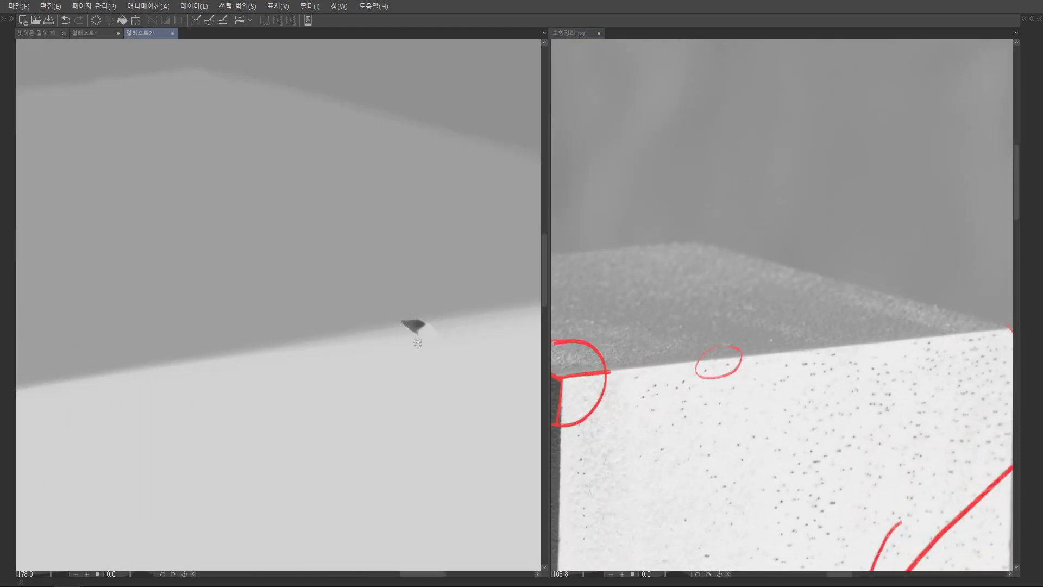
pyautogui.scroll(-9, 402, 321)
pyautogui.scroll(-4, 782, 326)
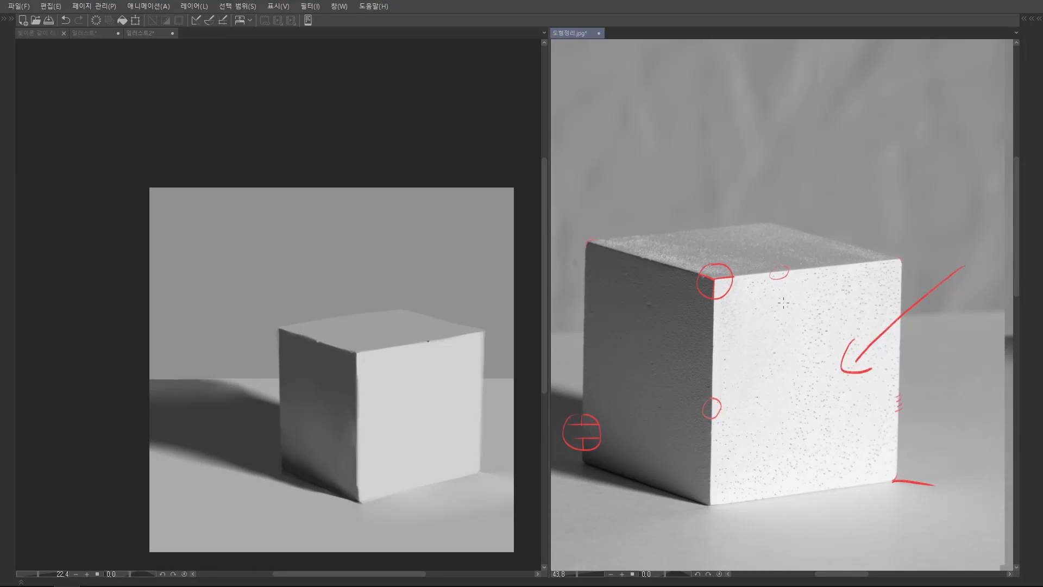
# - Paint a small nick low on the vertical edge between the cube's shaded and bright faces, and compare the painting with the whole reference image
pyautogui.scroll(6, 377, 430)
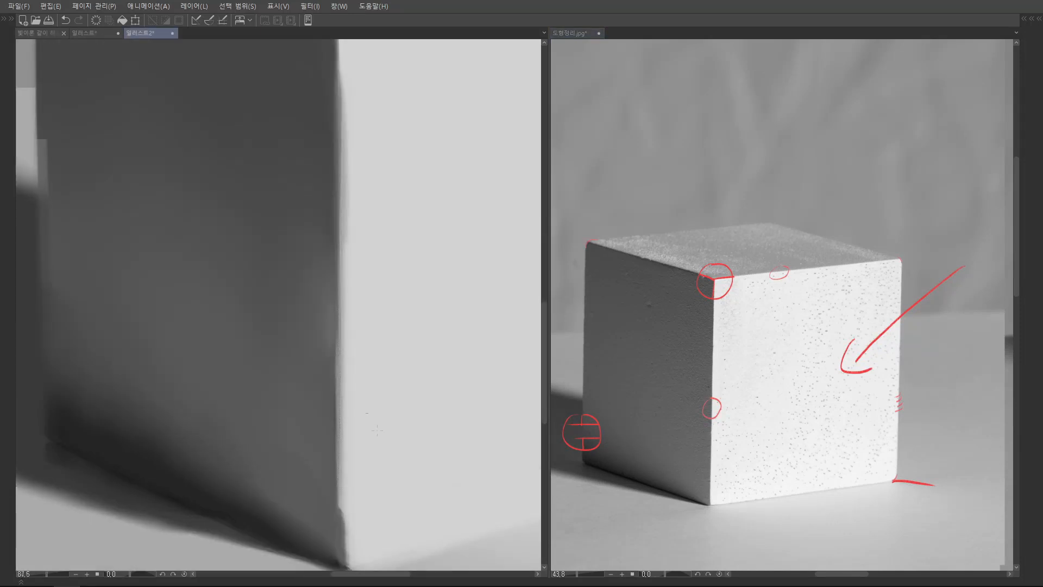
pyautogui.scroll(-4, 335, 490)
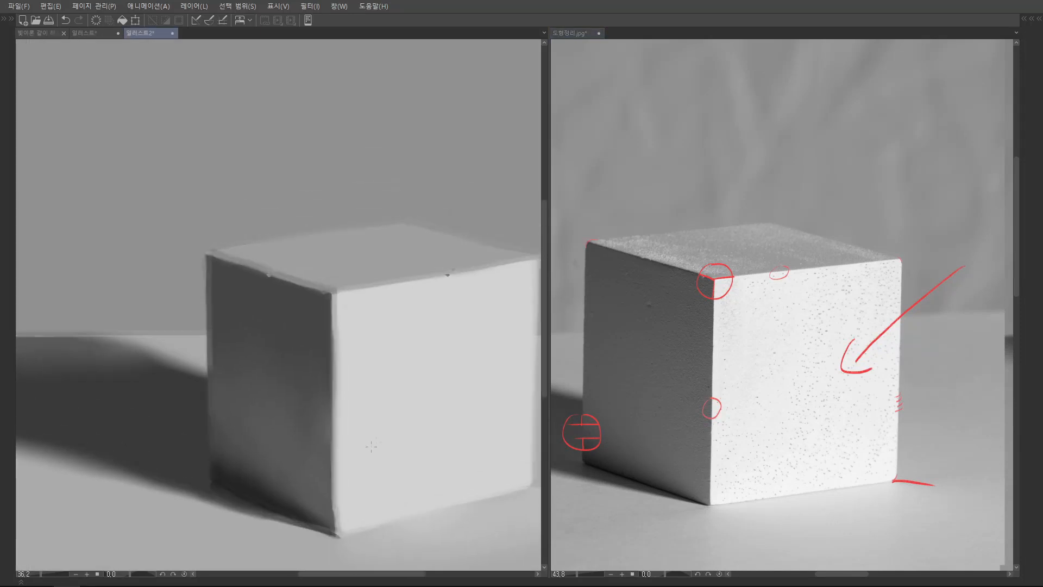
pyautogui.scroll(3, 330, 473)
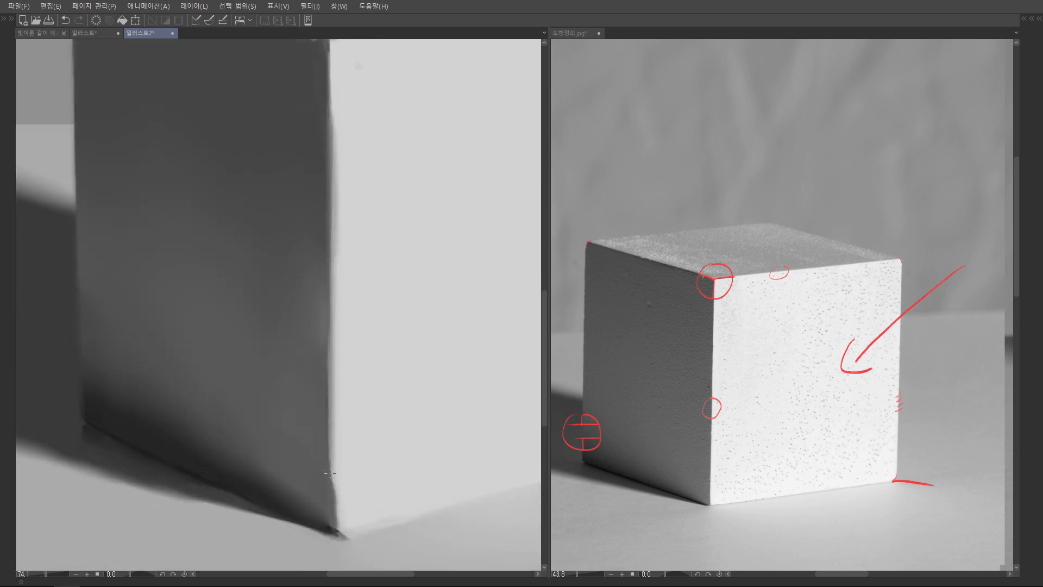
pyautogui.scroll(2, 333, 477)
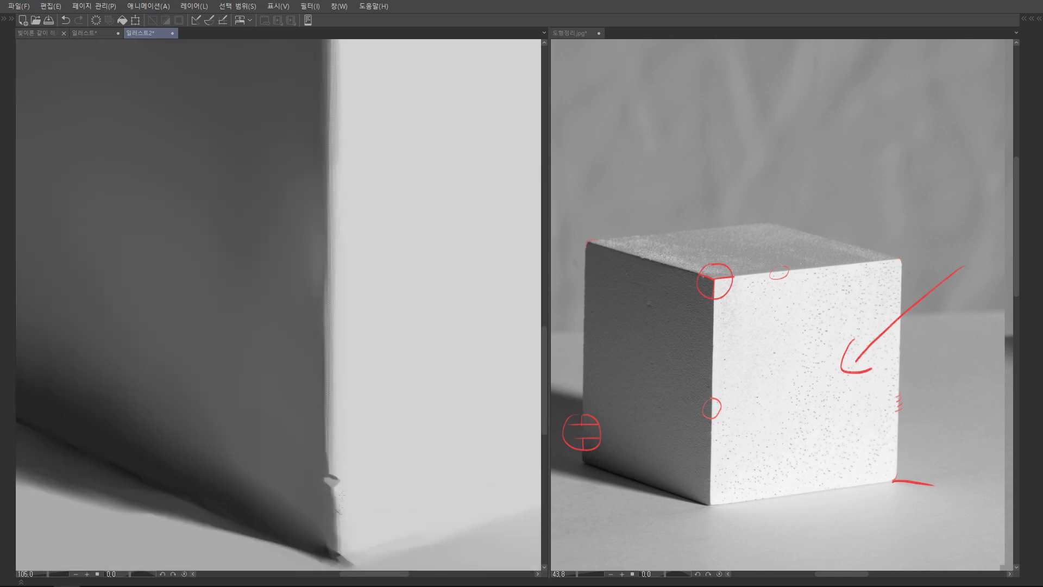
pyautogui.scroll(-8, 341, 494)
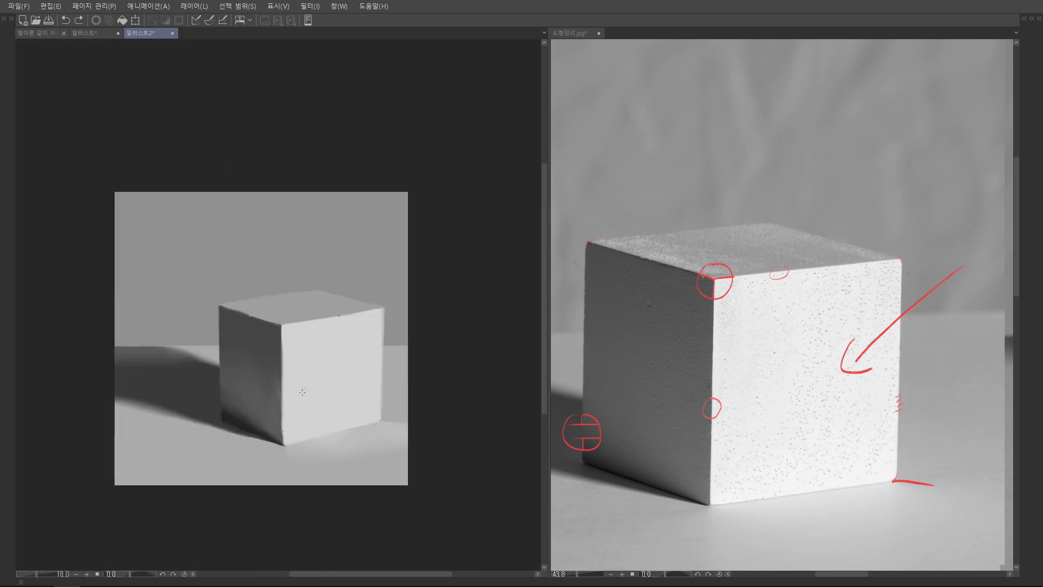
pyautogui.scroll(1, 283, 412)
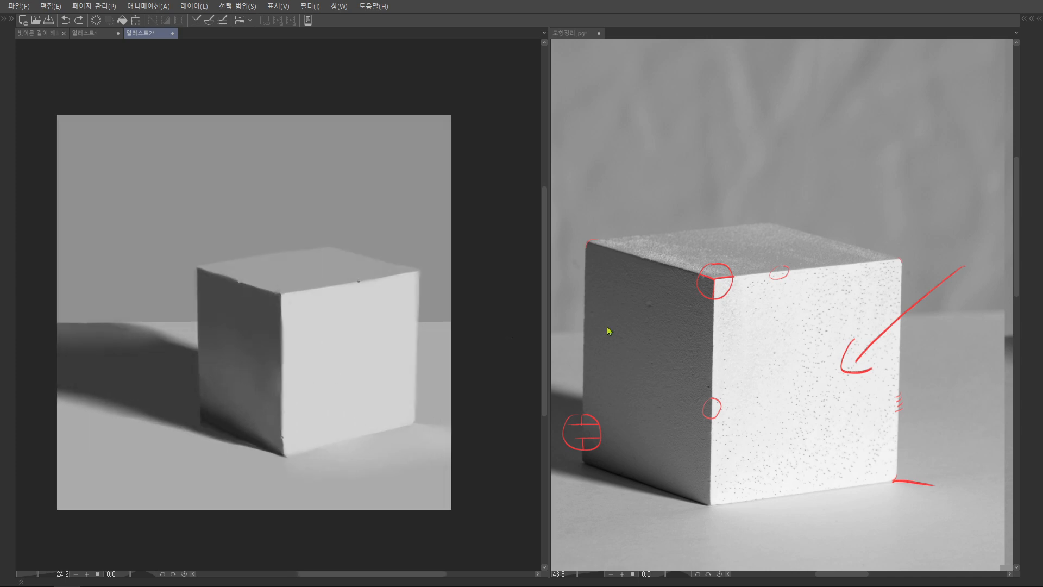
pyautogui.scroll(-5, 825, 337)
pyautogui.scroll(-3, 829, 354)
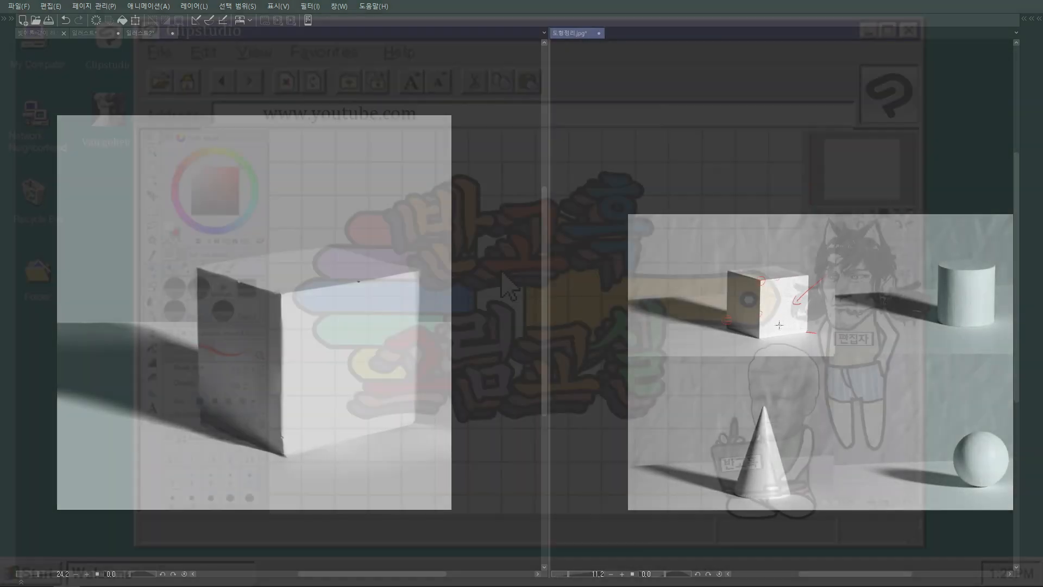